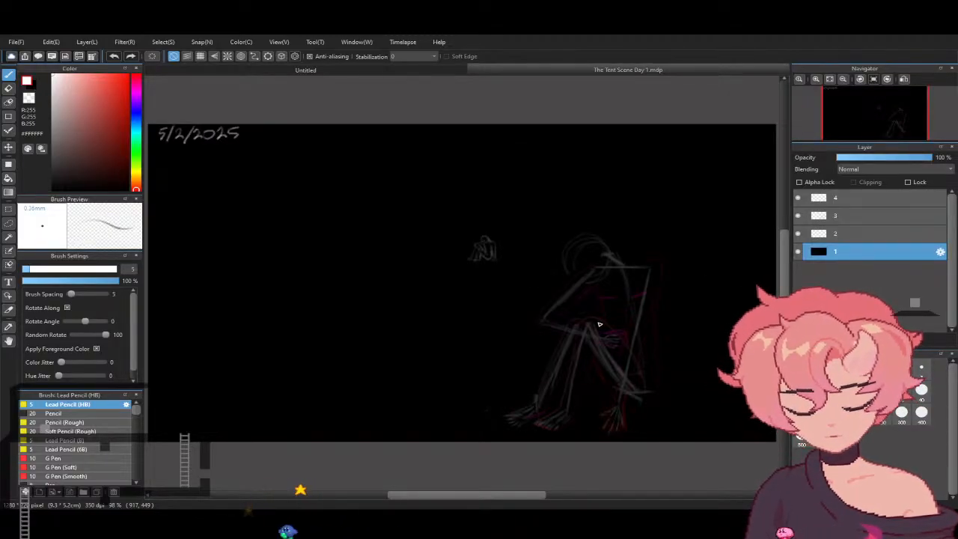
- Erase stray upper-torso lines from the figure sketch on layer 3, hiding layer 2 while working and showing it again
{"action": "left_click", "coordinate": [847, 232]}
{"action": "left_click", "coordinate": [851, 214]}
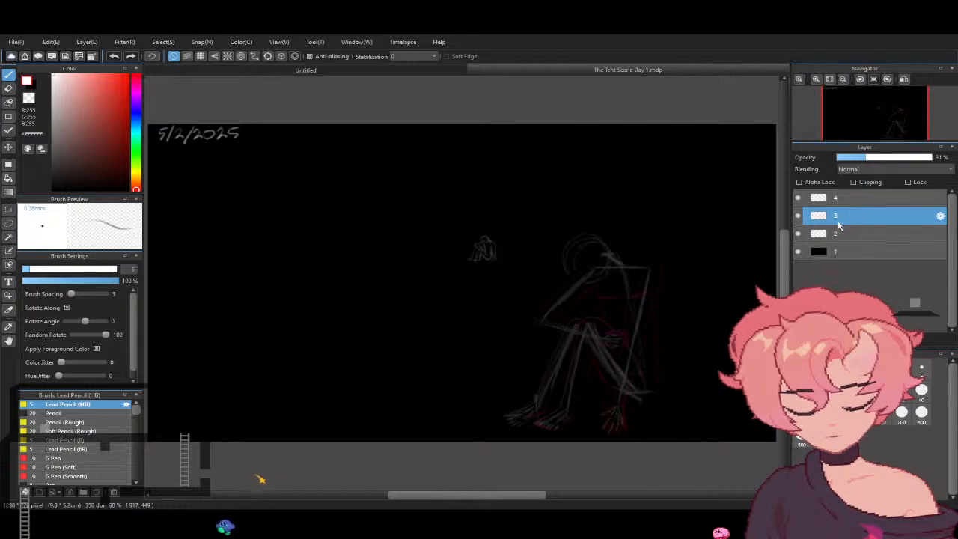
{"action": "left_click", "coordinate": [798, 217]}
{"action": "left_click", "coordinate": [798, 217]}
{"action": "left_click", "coordinate": [797, 233]}
{"action": "left_click", "coordinate": [797, 233]}
{"action": "left_click", "coordinate": [798, 234]}
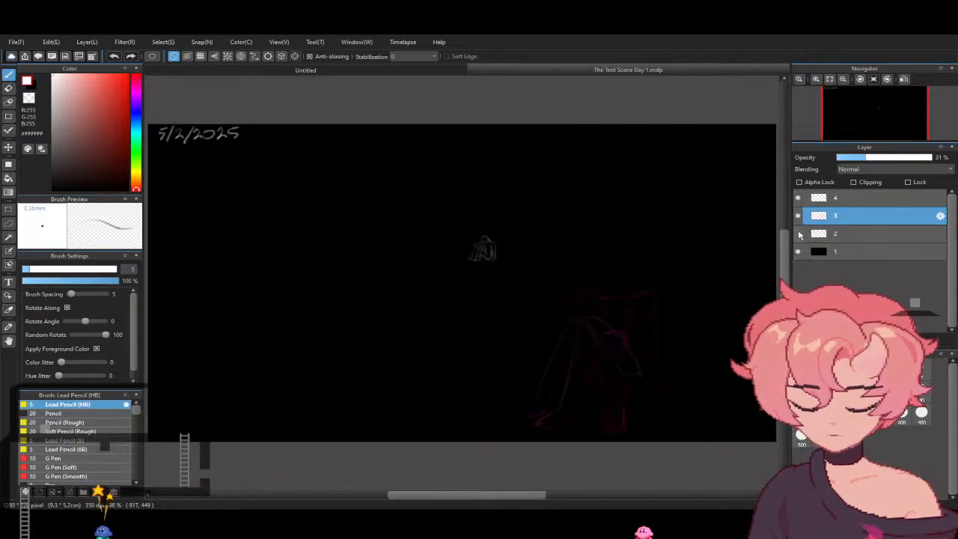
{"action": "left_click", "coordinate": [797, 233]}
{"action": "left_click", "coordinate": [797, 233]}
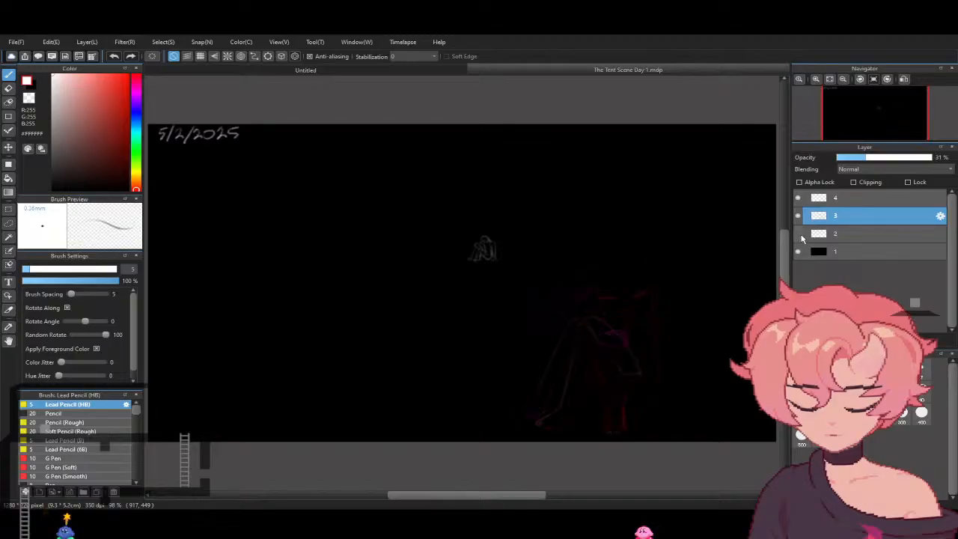
{"action": "left_click", "coordinate": [8, 88]}
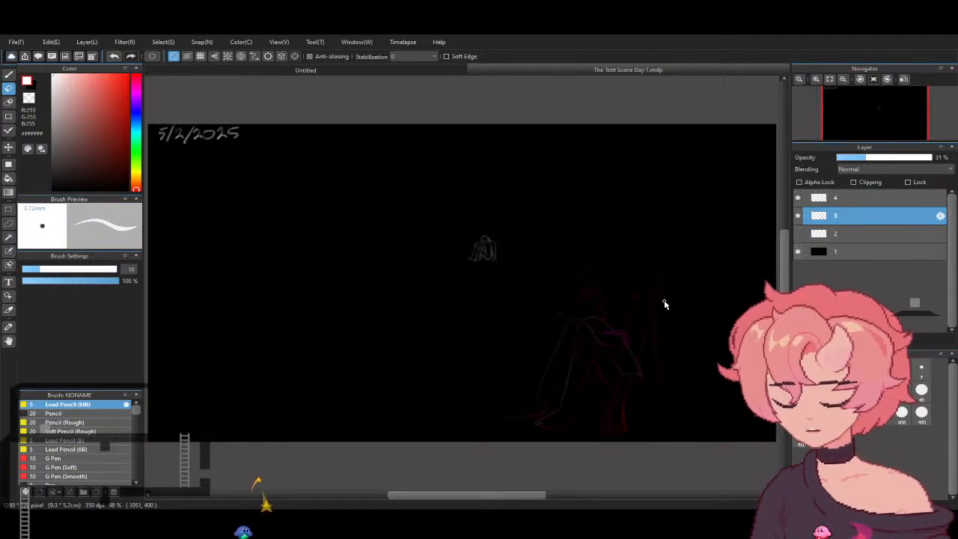
{"action": "left_click", "coordinate": [797, 233]}
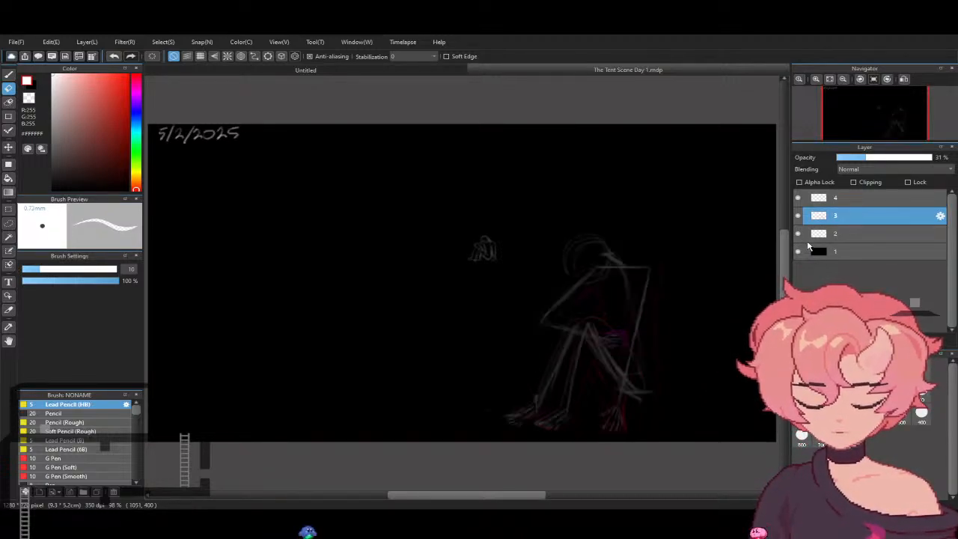
- Handwrite 5/4/2025 beneath the existing date and "45 minutes" in the empty area below it, using the Lead Pencil on layer 1
{"action": "left_click", "coordinate": [9, 73]}
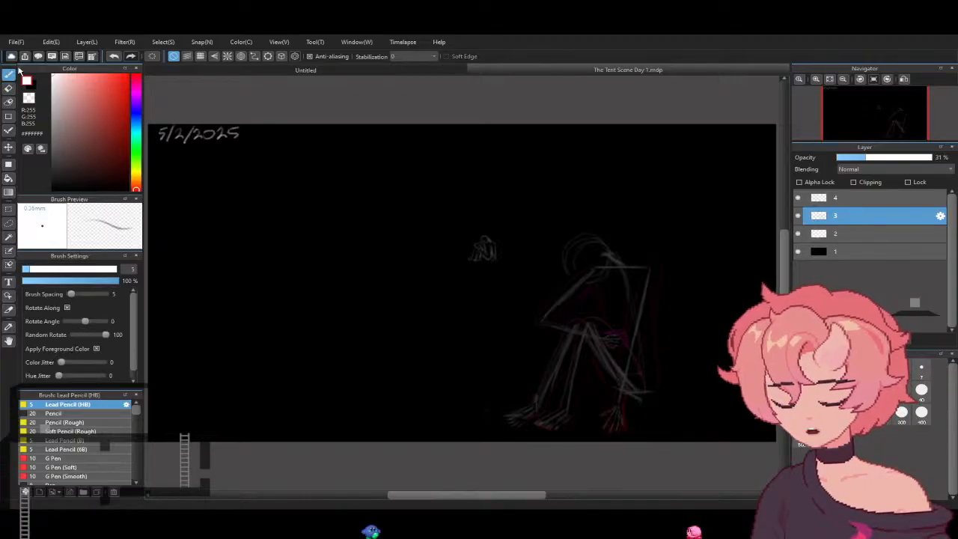
{"action": "left_click", "coordinate": [831, 253]}
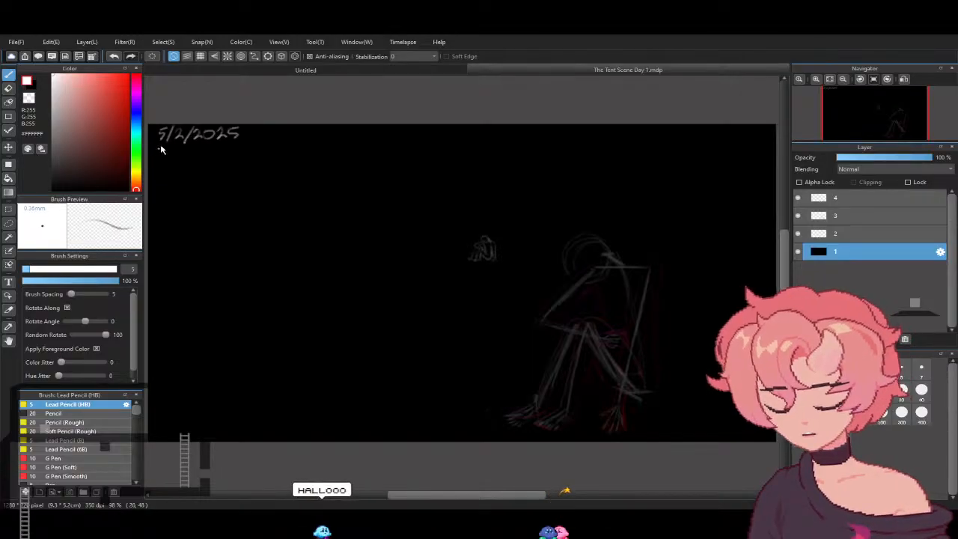
{"action": "mouse_move", "coordinate": [158, 149]}
{"action": "left_mouse_down"}
{"action": "mouse_move", "coordinate": [158, 161]}
{"action": "mouse_move", "coordinate": [171, 146]}
{"action": "mouse_move", "coordinate": [184, 162]}
{"action": "mouse_move", "coordinate": [210, 150]}
{"action": "mouse_move", "coordinate": [235, 158]}
{"action": "left_mouse_up"}
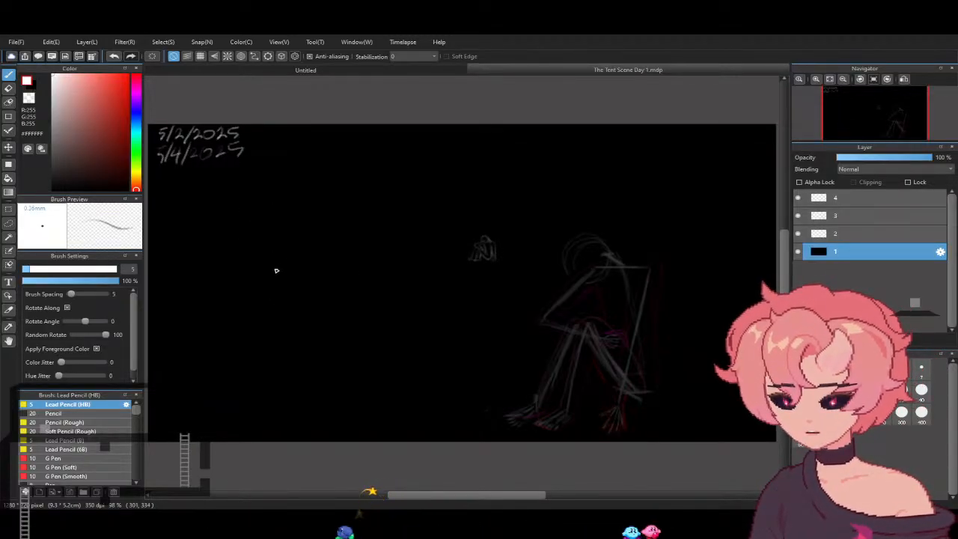
{"action": "left_click_drag", "start_coordinate": [229, 236], "coordinate": [239, 274]}
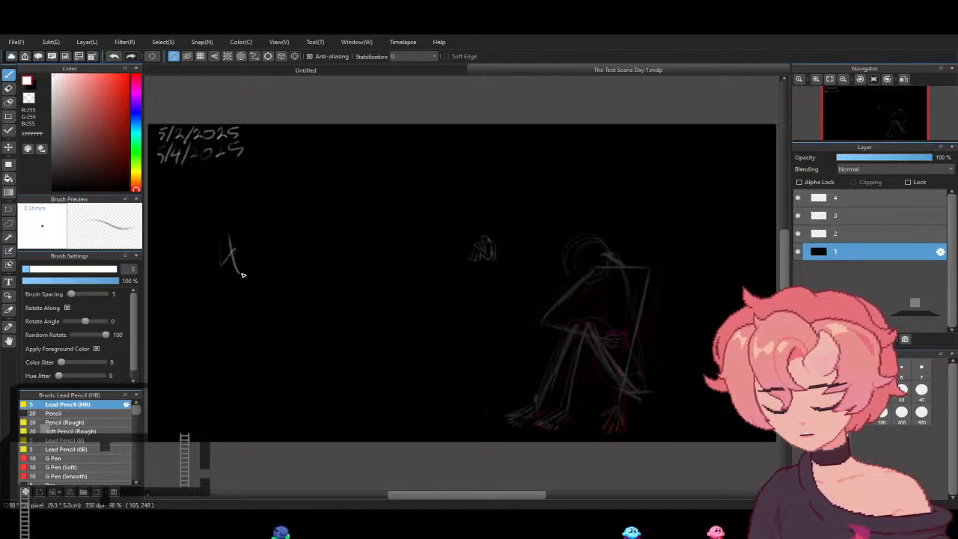
{"action": "mouse_move", "coordinate": [249, 223]}
{"action": "left_mouse_down"}
{"action": "mouse_move", "coordinate": [256, 264]}
{"action": "mouse_move", "coordinate": [283, 237]}
{"action": "left_mouse_up"}
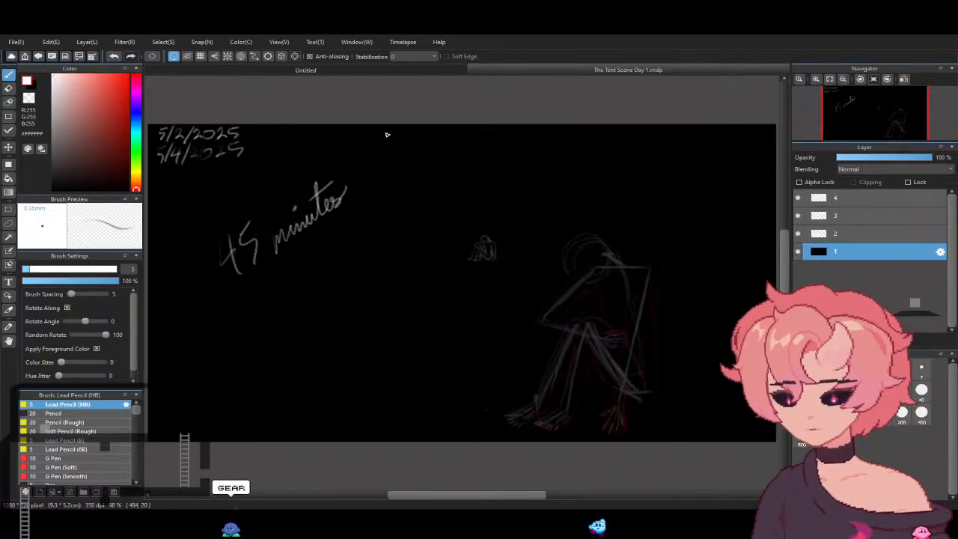
- Make layer 3 active and set the brush colour to bright green #00FF53
{"action": "left_click", "coordinate": [844, 216]}
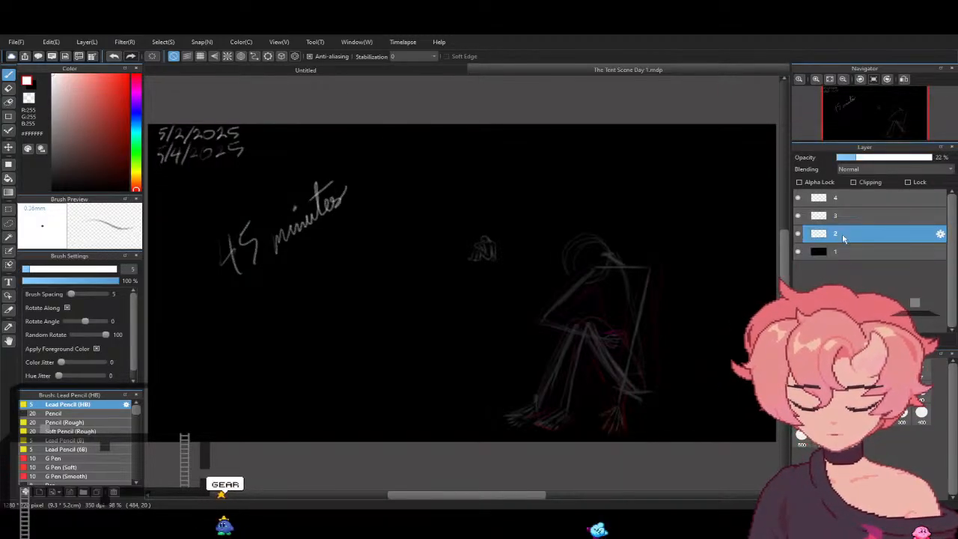
{"action": "left_click", "coordinate": [796, 233]}
{"action": "left_click", "coordinate": [797, 234]}
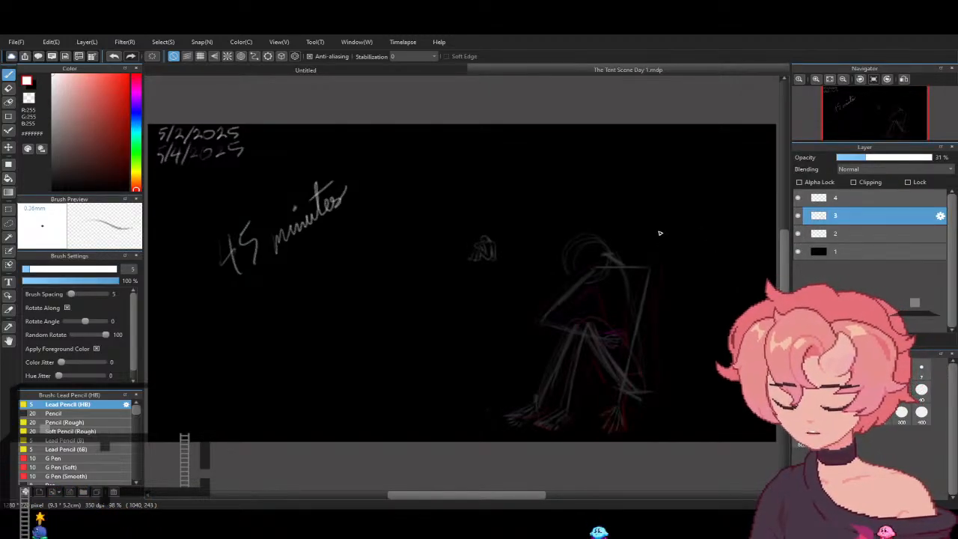
{"action": "left_click", "coordinate": [138, 147]}
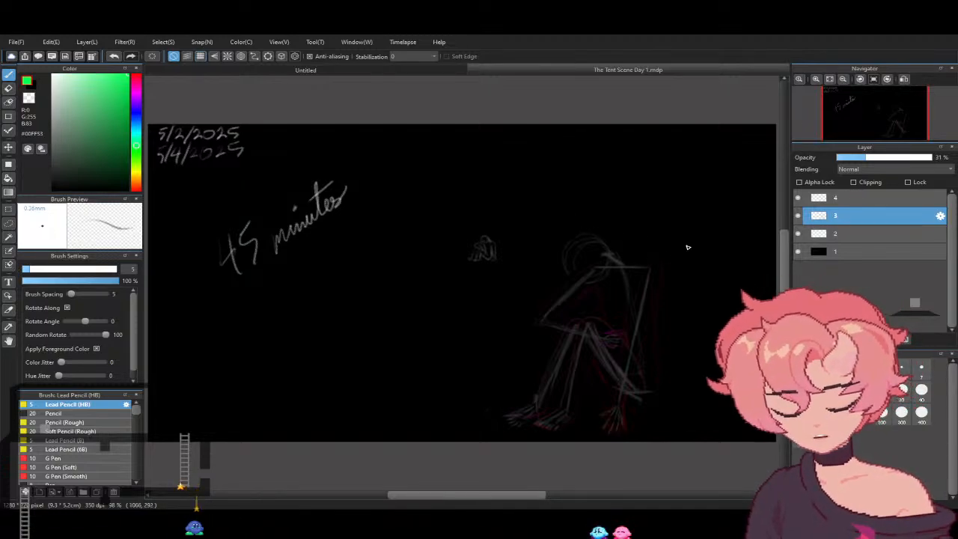
- Lower the opacity of layer 2 to 3%
{"action": "left_click", "coordinate": [828, 233]}
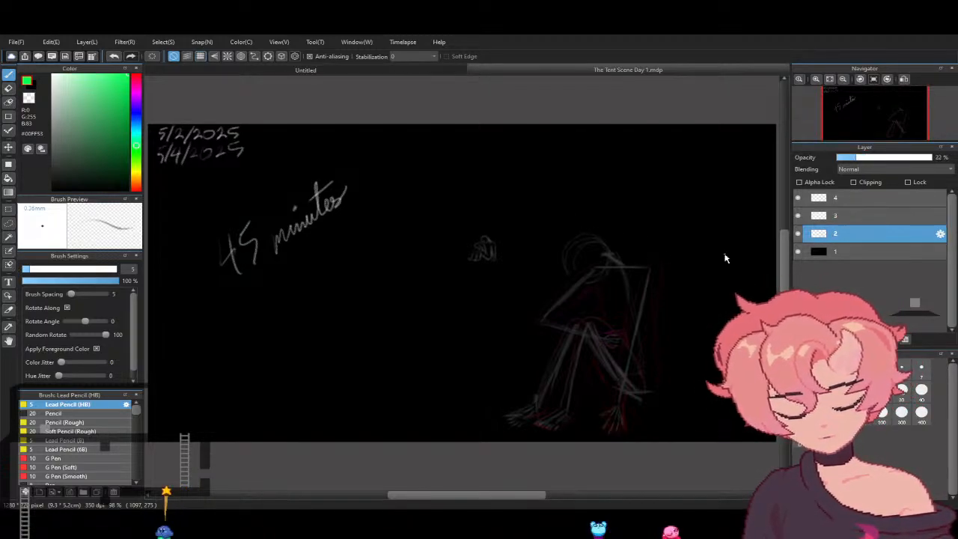
{"action": "left_click", "coordinate": [843, 157]}
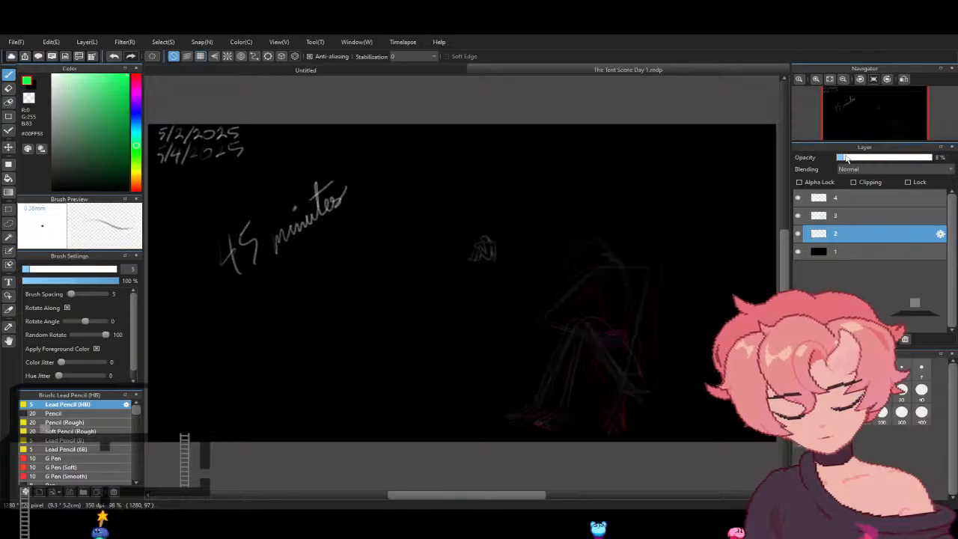
{"action": "left_click_drag", "start_coordinate": [844, 158], "coordinate": [840, 158]}
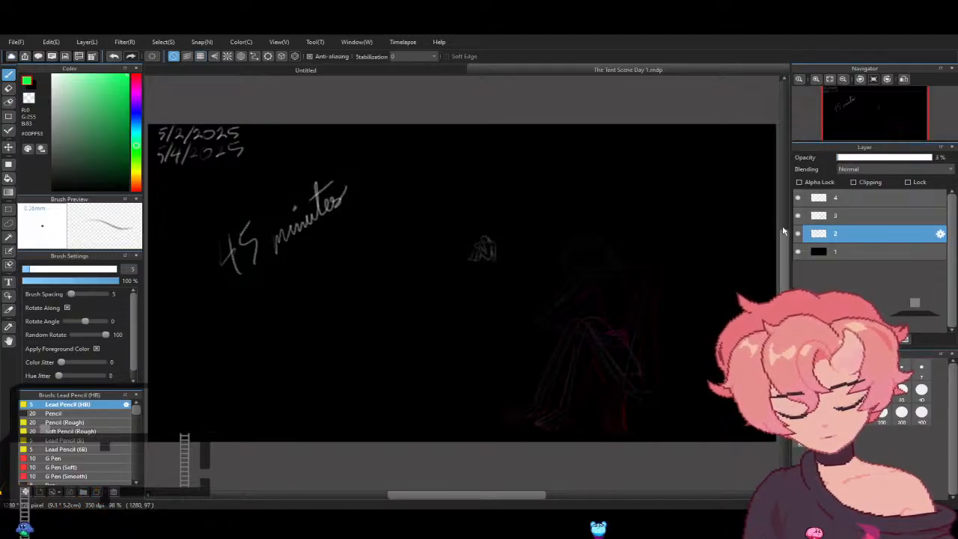
- Sketch short green guide strokes around the crouching figure's head on layer 3
{"action": "left_click", "coordinate": [826, 216]}
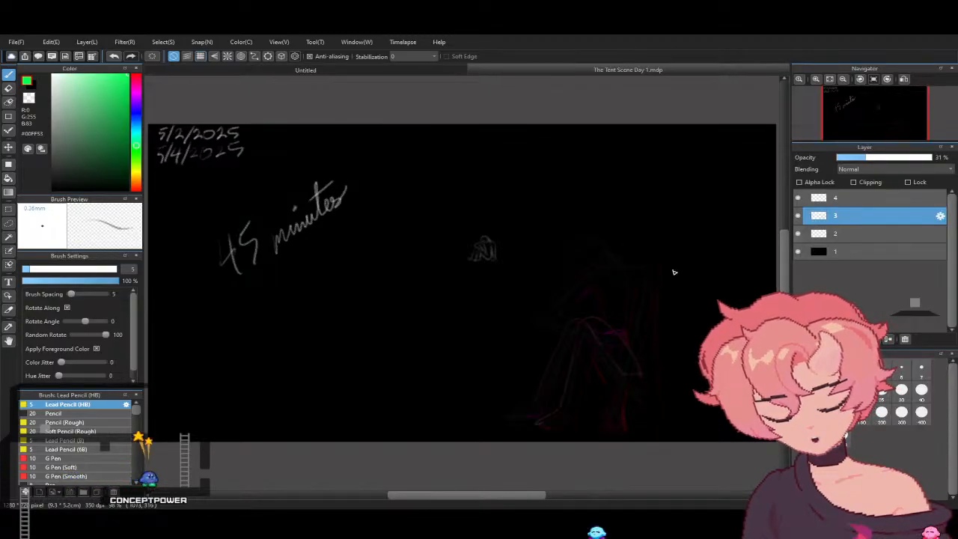
{"action": "left_click", "coordinate": [889, 80]}
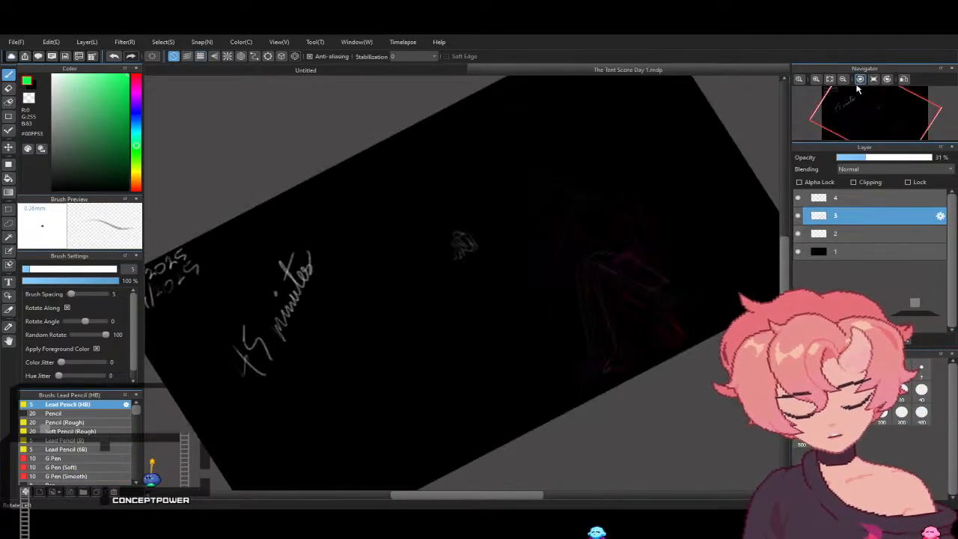
{"action": "left_click", "coordinate": [859, 80]}
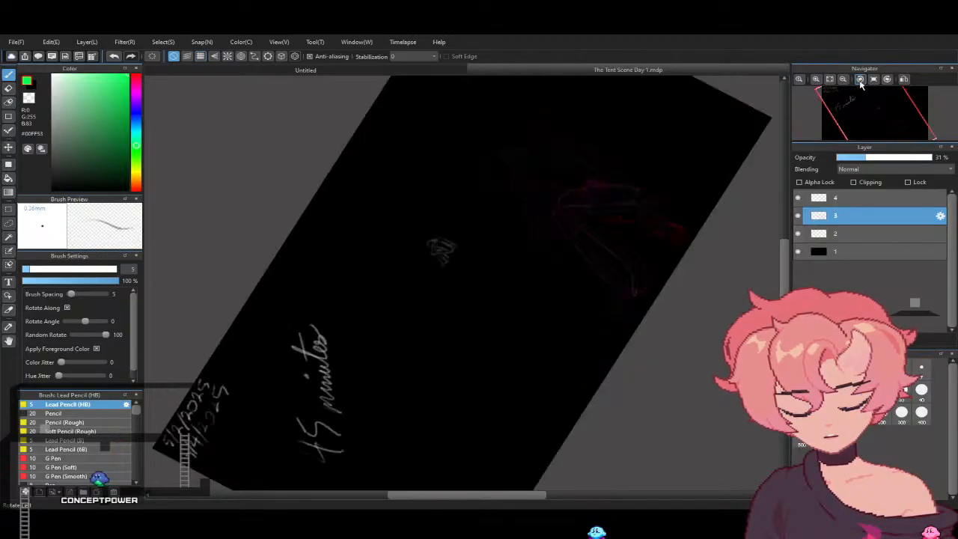
{"action": "left_click", "coordinate": [8, 341]}
{"action": "left_click_drag", "start_coordinate": [567, 165], "coordinate": [523, 258]}
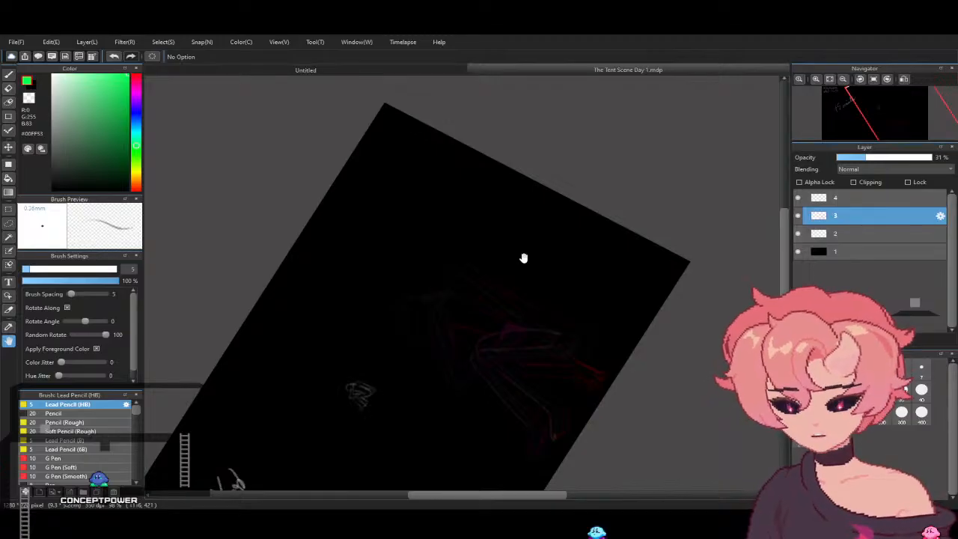
{"action": "scroll", "coordinate": [523, 259], "scroll_direction": "down", "scroll_amount": 2}
{"action": "scroll", "coordinate": [524, 258], "scroll_direction": "up", "scroll_amount": 5}
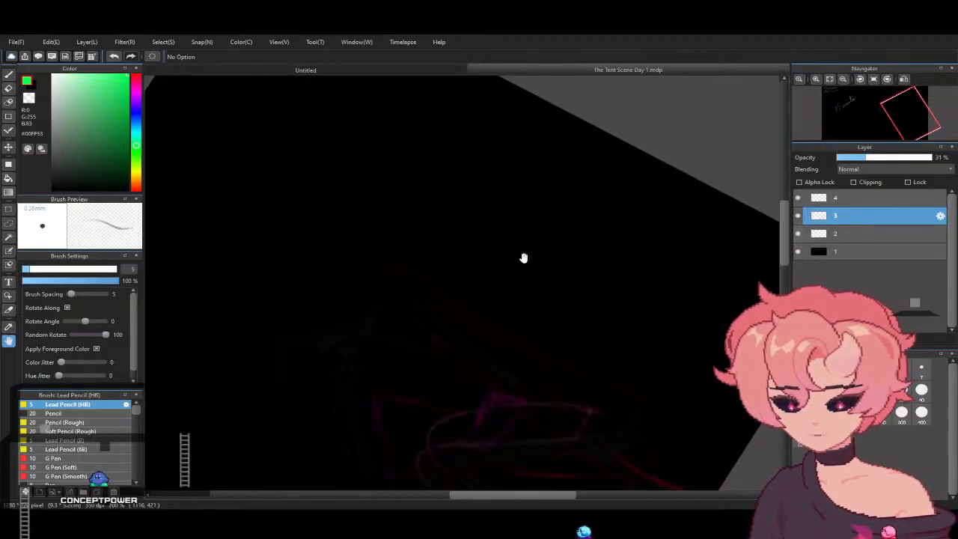
{"action": "mouse_move", "coordinate": [524, 258]}
{"action": "left_mouse_down"}
{"action": "mouse_move", "coordinate": [501, 300]}
{"action": "mouse_move", "coordinate": [603, 296]}
{"action": "mouse_move", "coordinate": [642, 285]}
{"action": "mouse_move", "coordinate": [642, 260]}
{"action": "left_mouse_up"}
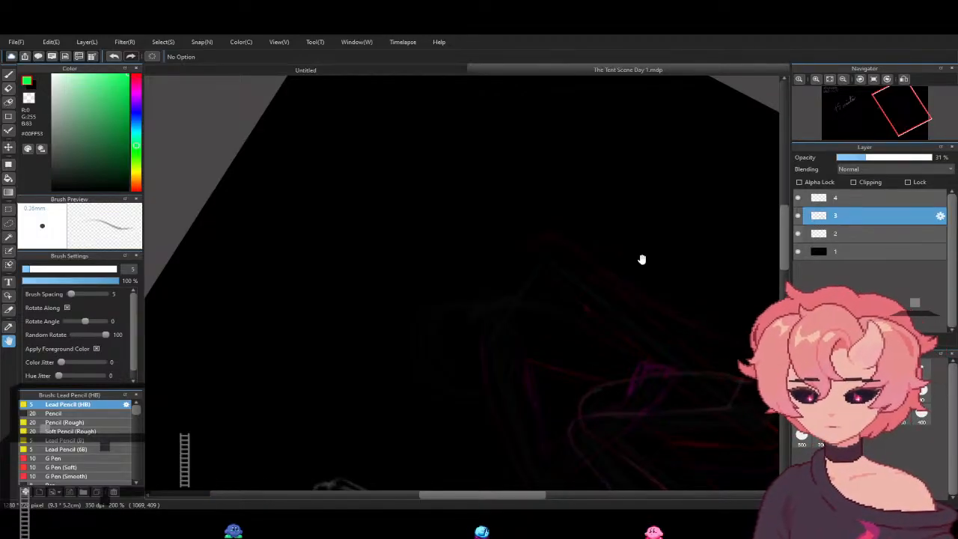
{"action": "left_click", "coordinate": [9, 76]}
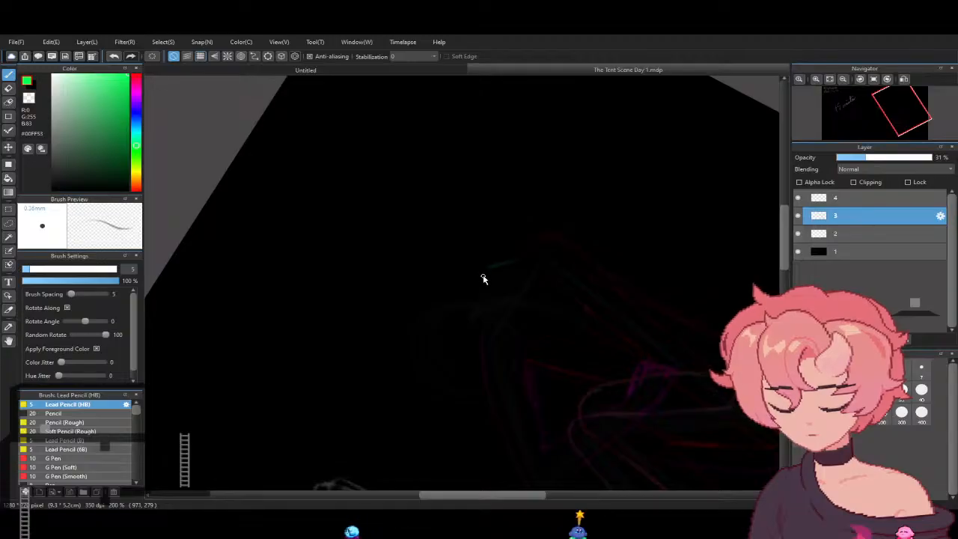
{"action": "left_click_drag", "start_coordinate": [498, 282], "coordinate": [514, 307]}
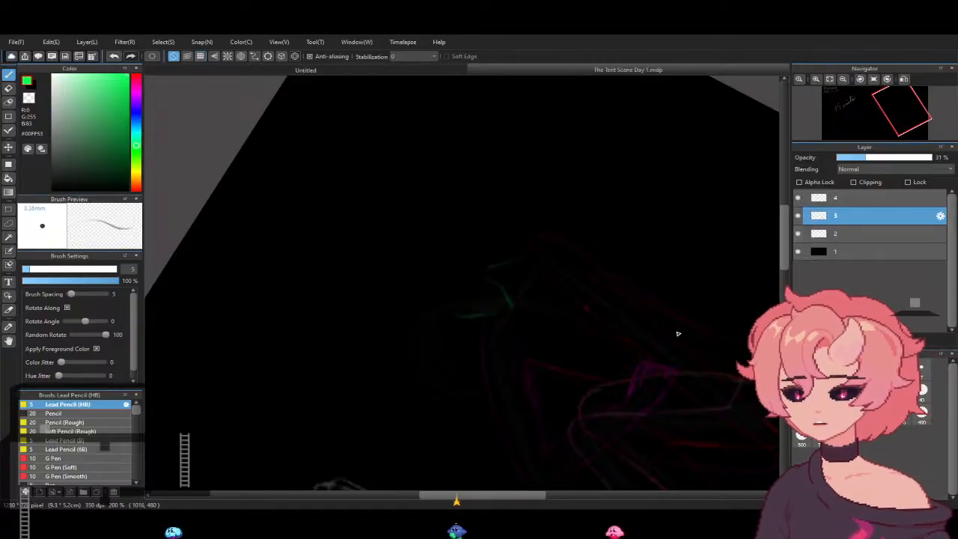
- Draw the outline and strands of the figure's hair over the green guides in light pink #FF92E1
{"action": "left_click", "coordinate": [136, 88]}
{"action": "mouse_move", "coordinate": [118, 84]}
{"action": "left_mouse_down"}
{"action": "mouse_move", "coordinate": [107, 91]}
{"action": "mouse_move", "coordinate": [85, 71]}
{"action": "left_mouse_up"}
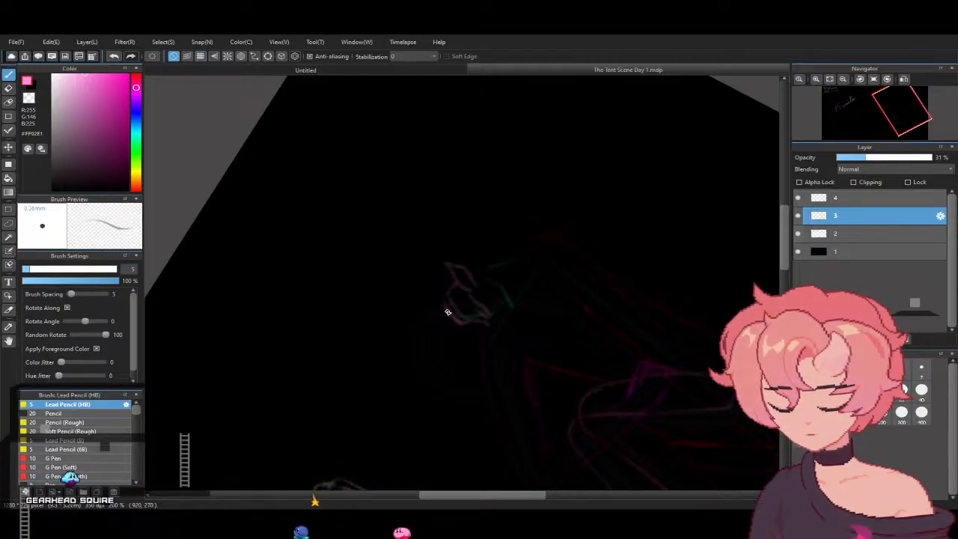
{"action": "mouse_move", "coordinate": [445, 311]}
{"action": "left_mouse_down"}
{"action": "mouse_move", "coordinate": [431, 291]}
{"action": "mouse_move", "coordinate": [443, 286]}
{"action": "left_mouse_up"}
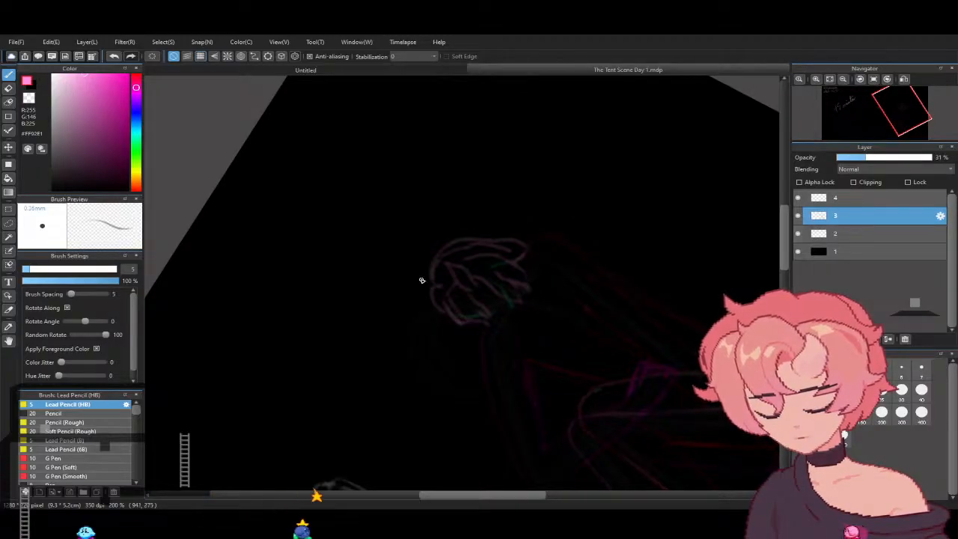
- Erase the green guide strokes around the hair with the eraser size set to 2.3
{"action": "key", "text": "e"}
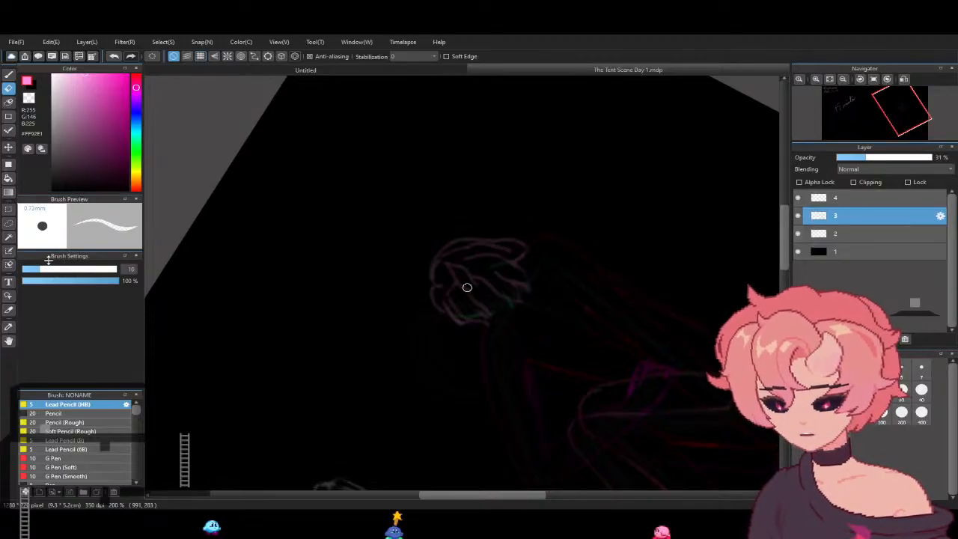
{"action": "left_click_drag", "start_coordinate": [46, 270], "coordinate": [25, 271]}
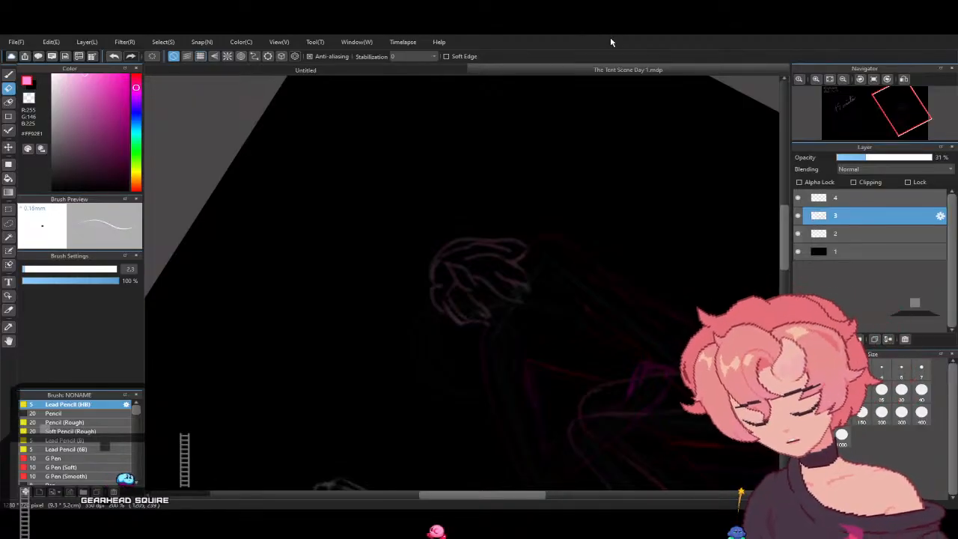
- Activate the Lasso selection tool for the head sketch
{"action": "left_click", "coordinate": [8, 340]}
{"action": "left_click_drag", "start_coordinate": [432, 312], "coordinate": [459, 247]}
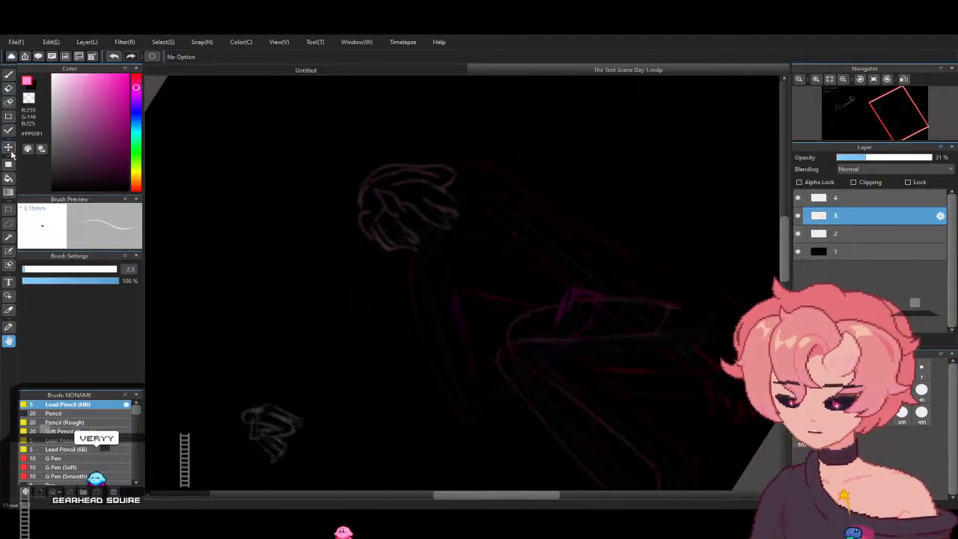
{"action": "left_click", "coordinate": [9, 222]}
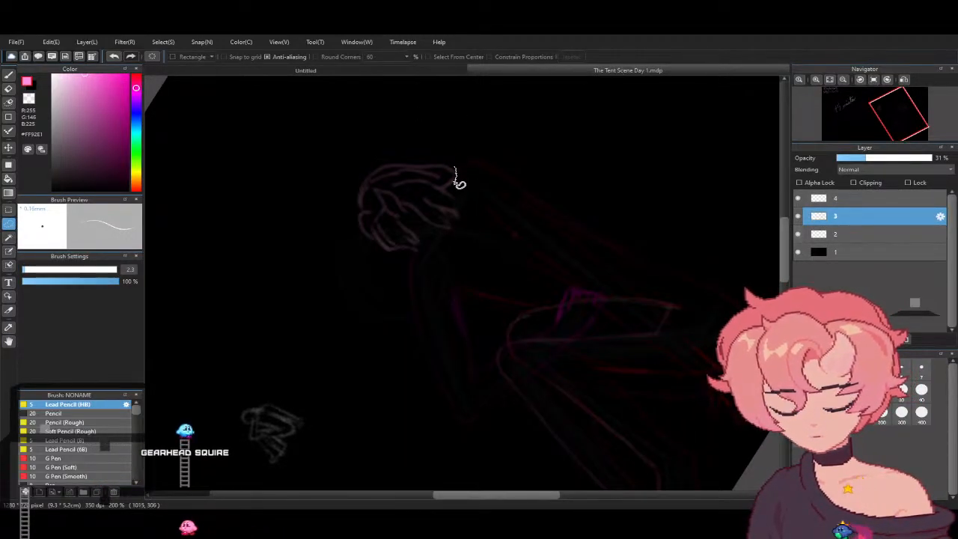
{"action": "key", "text": "ctrl+a"}
{"action": "mouse_move", "coordinate": [455, 193]}
{"action": "left_mouse_down"}
{"action": "mouse_move", "coordinate": [461, 234]}
{"action": "mouse_move", "coordinate": [460, 224]}
{"action": "left_mouse_up"}
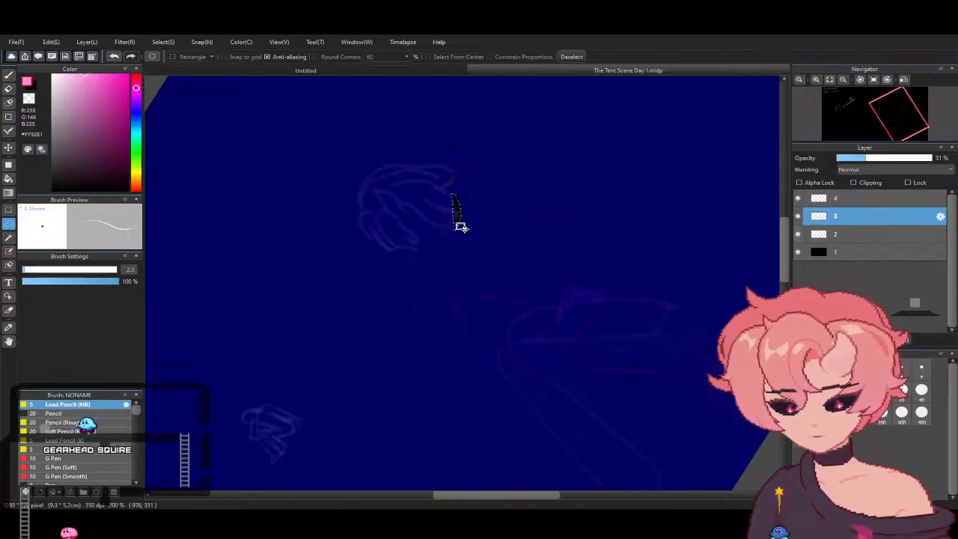
{"action": "key", "text": "ctrl+d"}
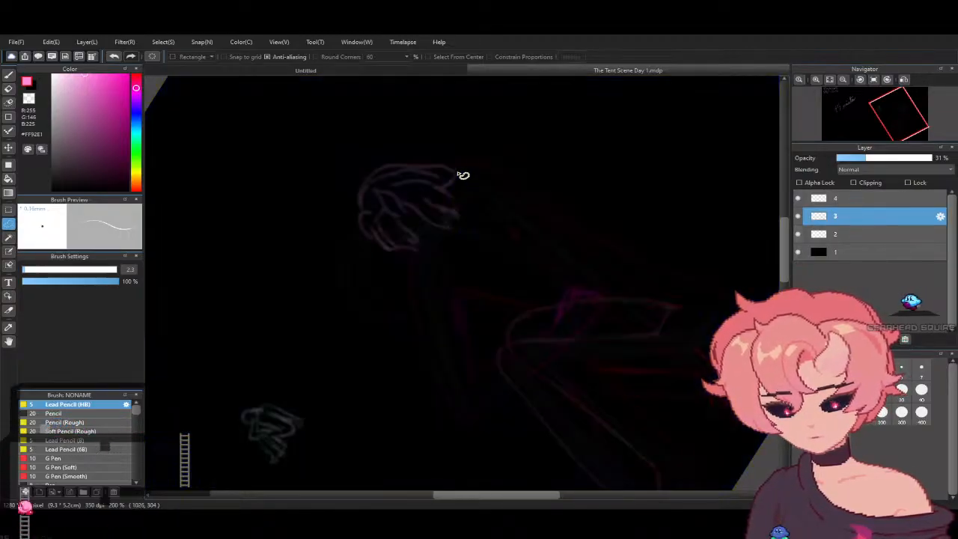
- Lasso the figure's hair sketch on layer 3 and enlarge it slightly with Transform
{"action": "mouse_move", "coordinate": [391, 163]}
{"action": "left_mouse_down"}
{"action": "mouse_move", "coordinate": [354, 192]}
{"action": "mouse_move", "coordinate": [350, 220]}
{"action": "mouse_move", "coordinate": [367, 247]}
{"action": "mouse_move", "coordinate": [408, 256]}
{"action": "left_mouse_up"}
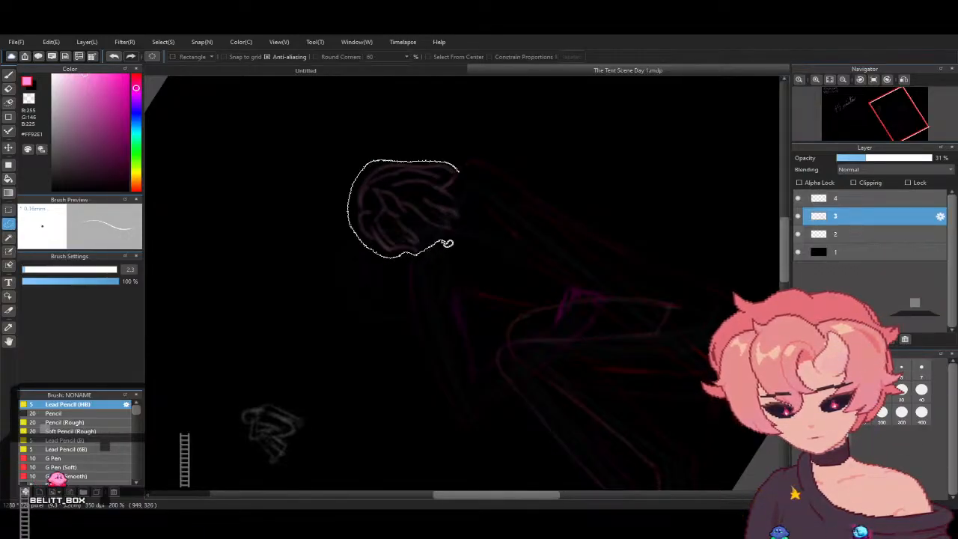
{"action": "left_click_drag", "start_coordinate": [464, 177], "coordinate": [466, 172]}
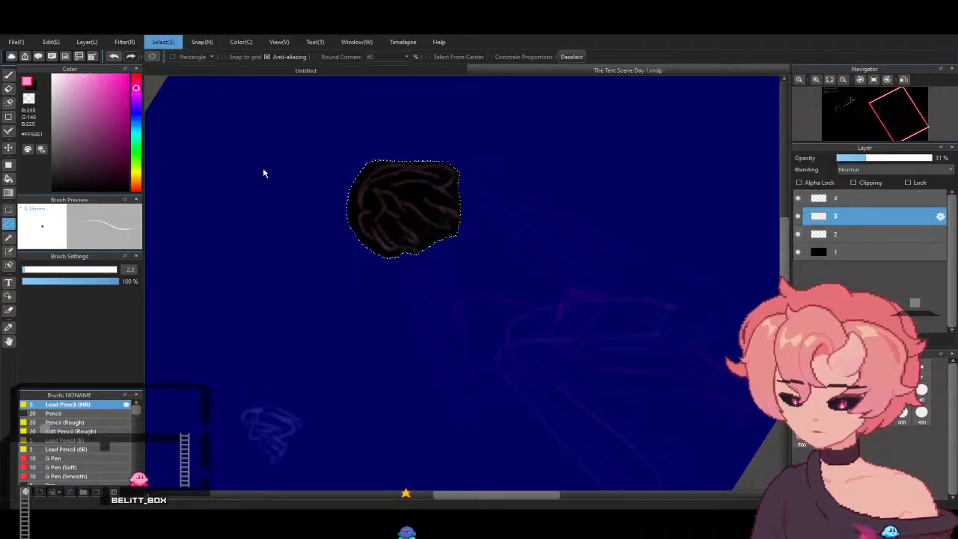
{"action": "key", "text": "ctrl+t"}
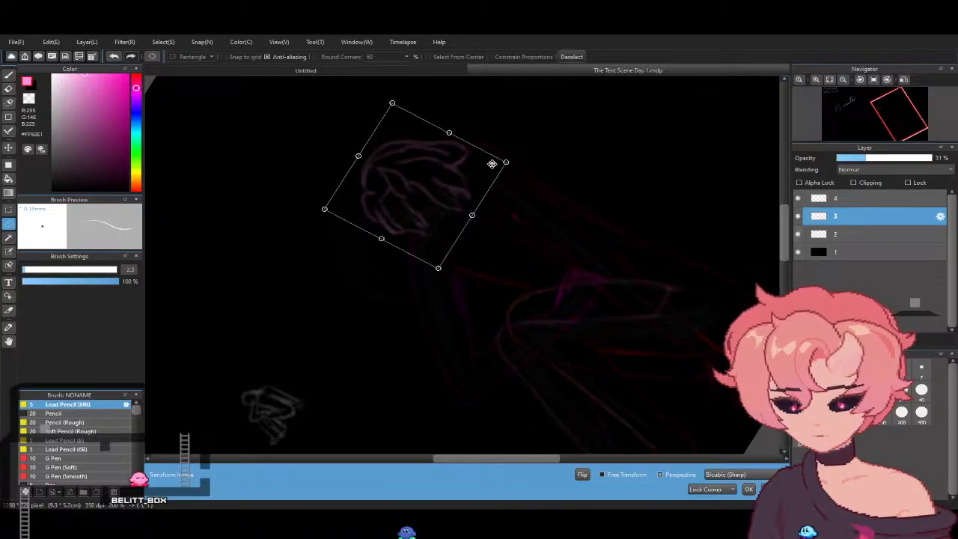
{"action": "left_click_drag", "start_coordinate": [529, 162], "coordinate": [541, 163]}
- Nudge the enlarged hair sketch down and to the left, adjusting its position over the figure's head
{"action": "key", "text": "Left"}
{"action": "key", "text": "Left"}
{"action": "key", "text": "Left"}
{"action": "key", "text": "Left"}
{"action": "key", "text": "Left"}
{"action": "key", "text": "Left"}
{"action": "key", "text": "Left"}
{"action": "key", "text": "Left"}
{"action": "key", "text": "Down"}
{"action": "key", "text": "Down"}
{"action": "key", "text": "Down"}
{"action": "key", "text": "Down"}
{"action": "key", "text": "Down"}
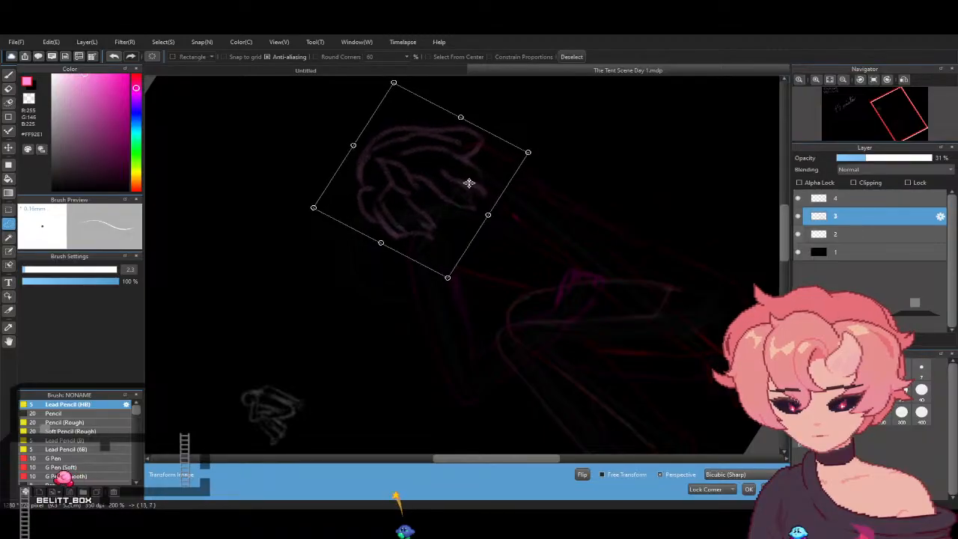
{"action": "key", "text": "Left"}
{"action": "key", "text": "Left"}
{"action": "key", "text": "Left"}
{"action": "key", "text": "Left"}
{"action": "key", "text": "Left"}
{"action": "key", "text": "Left"}
{"action": "key", "text": "Left"}
{"action": "key", "text": "Left"}
{"action": "key", "text": "Left"}
{"action": "key", "text": "Left"}
{"action": "key", "text": "Left"}
{"action": "key", "text": "Left"}
{"action": "key", "text": "Left"}
{"action": "key", "text": "Left"}
{"action": "key", "text": "Down"}
{"action": "key", "text": "Down"}
{"action": "key", "text": "Down"}
{"action": "key", "text": "Down"}
{"action": "key", "text": "Down"}
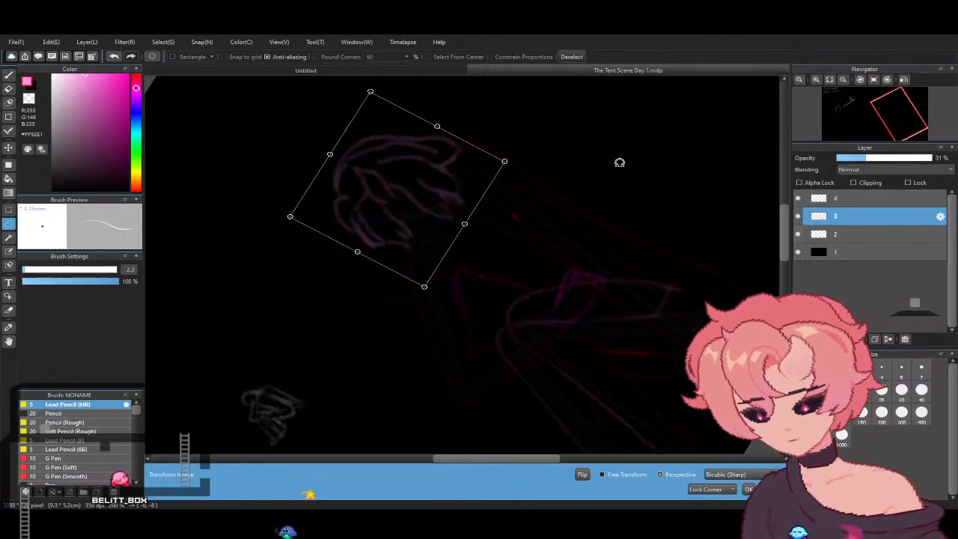
{"action": "left_click_drag", "start_coordinate": [434, 211], "coordinate": [436, 211]}
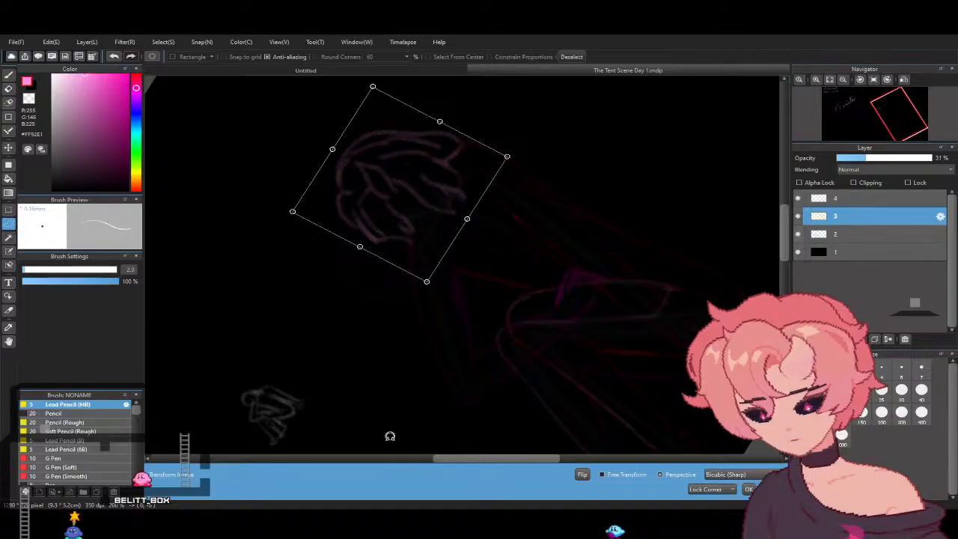
{"action": "left_click_drag", "start_coordinate": [426, 205], "coordinate": [428, 205]}
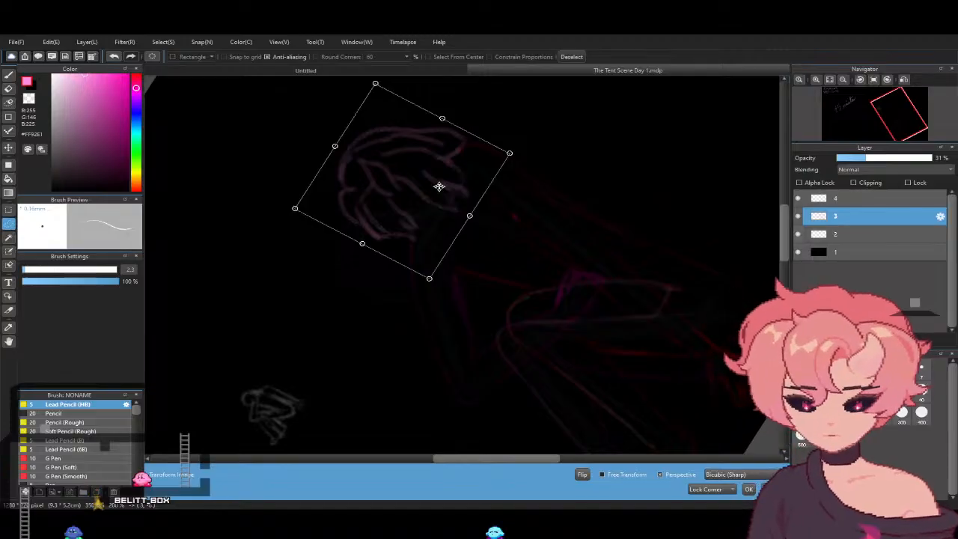
- Rotate the canvas view upright, shift the hair slightly left over the head, apply the transform and deselect
{"action": "left_click", "coordinate": [861, 78]}
{"action": "left_click", "coordinate": [887, 78]}
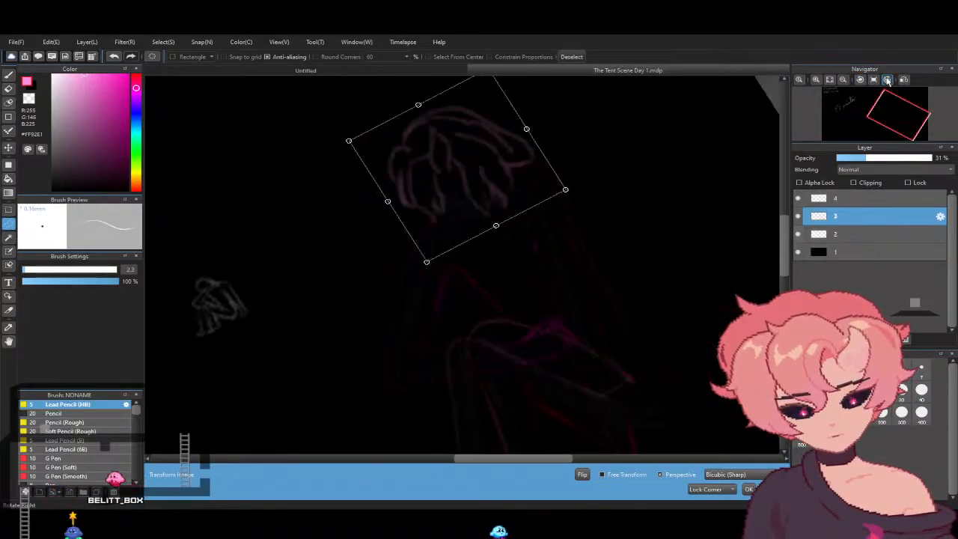
{"action": "left_click", "coordinate": [887, 78]}
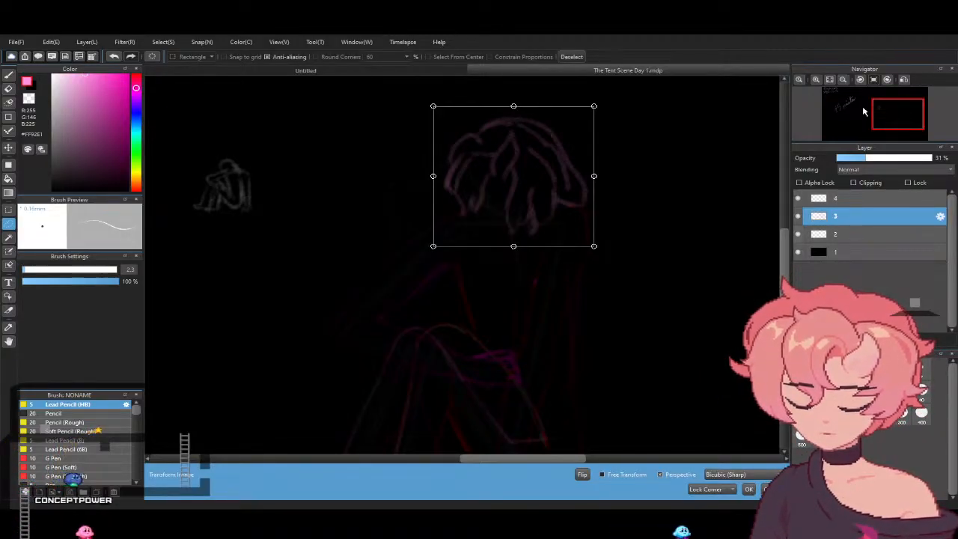
{"action": "left_click_drag", "start_coordinate": [540, 201], "coordinate": [528, 203]}
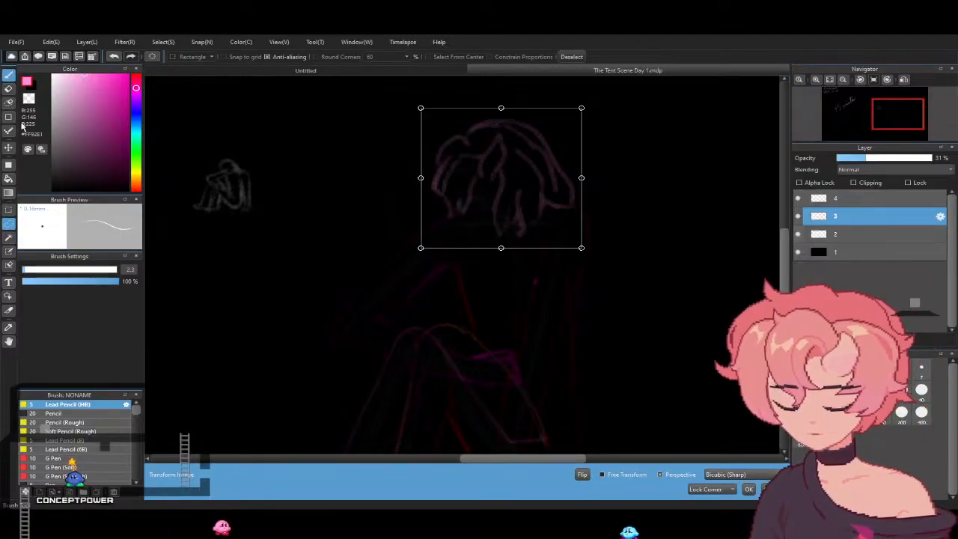
{"action": "left_click", "coordinate": [508, 277]}
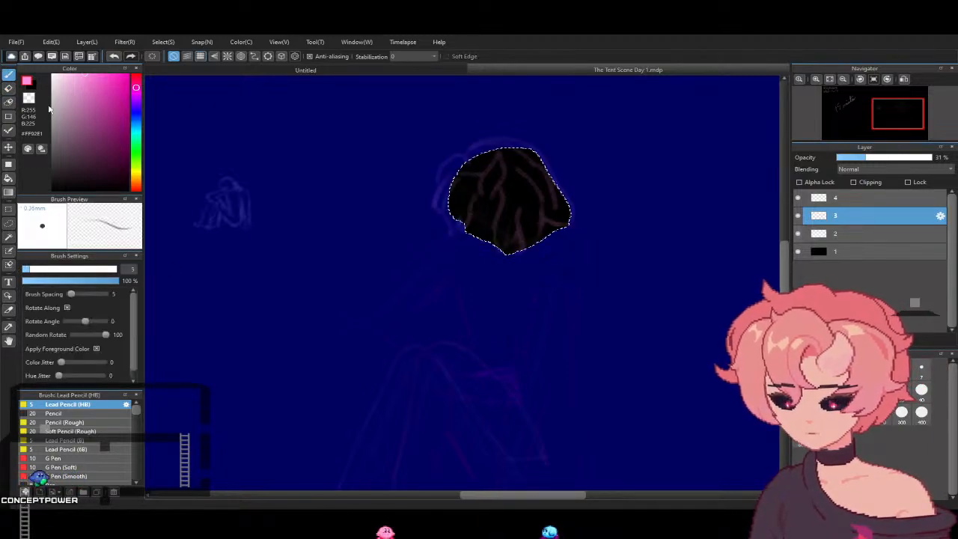
{"action": "left_click", "coordinate": [156, 42]}
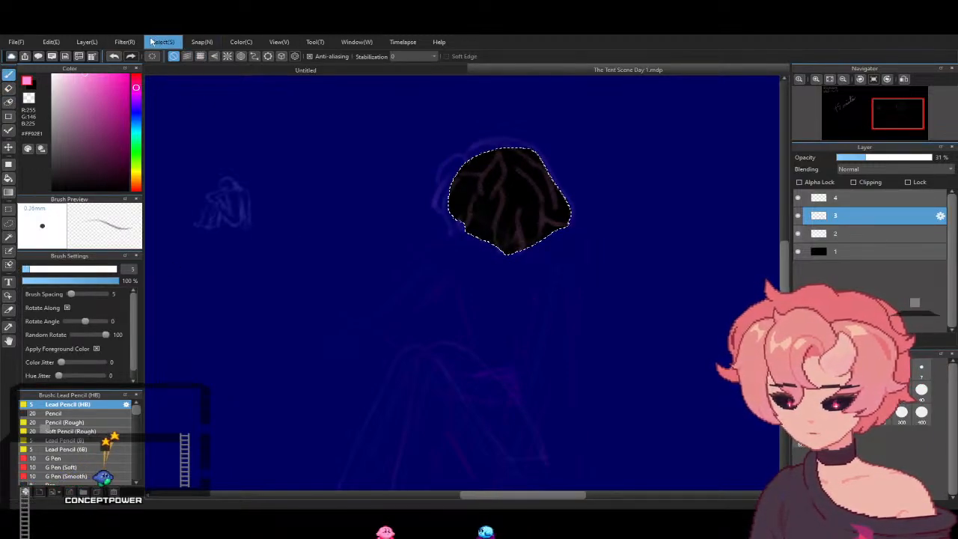
{"action": "left_click", "coordinate": [192, 61]}
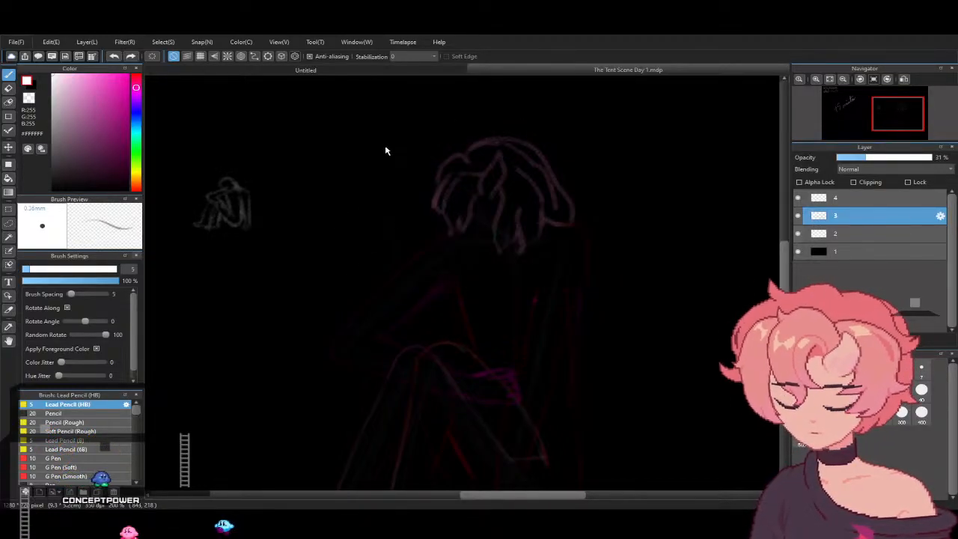
- Draw the lower jaw and chin line beneath the hair in white #FFFFFF with the Lead Pencil (HB) at size 2.5
{"action": "left_click", "coordinate": [26, 270]}
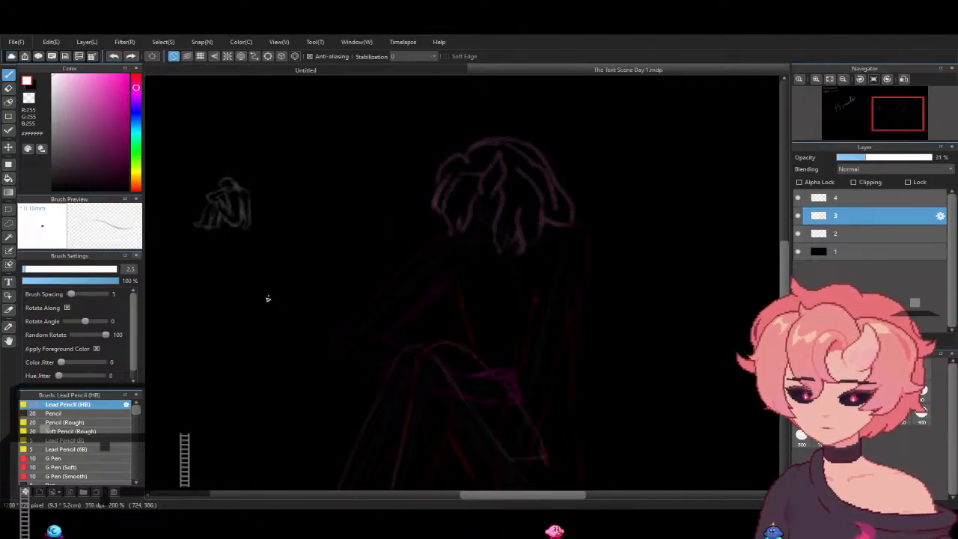
{"action": "left_click_drag", "start_coordinate": [267, 298], "coordinate": [274, 317]}
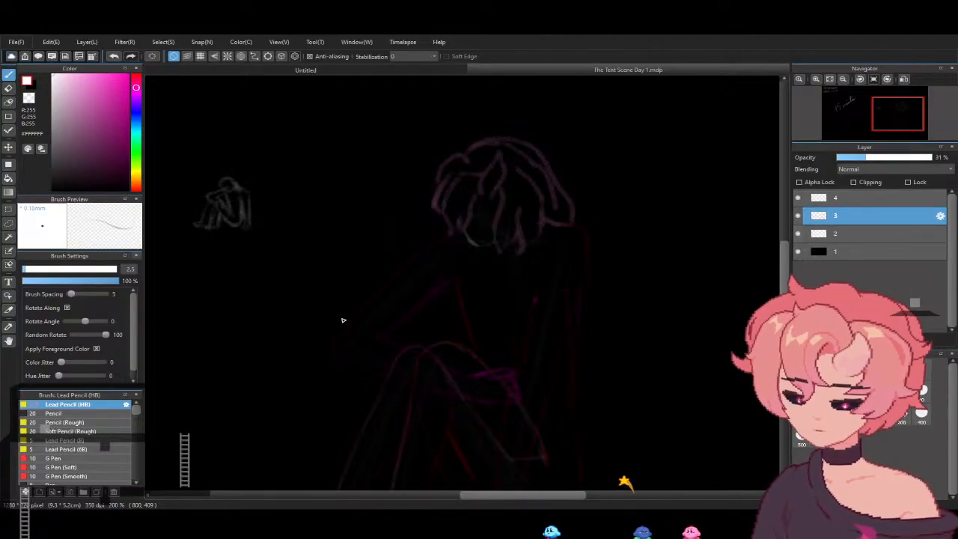
- Try sketching the eye between the front hair strands on layer 3 with the Lead Pencil (HB) set to size 1
{"action": "scroll", "coordinate": [342, 320], "scroll_direction": "down", "scroll_amount": 2}
{"action": "scroll", "coordinate": [342, 321], "scroll_direction": "up", "scroll_amount": 4}
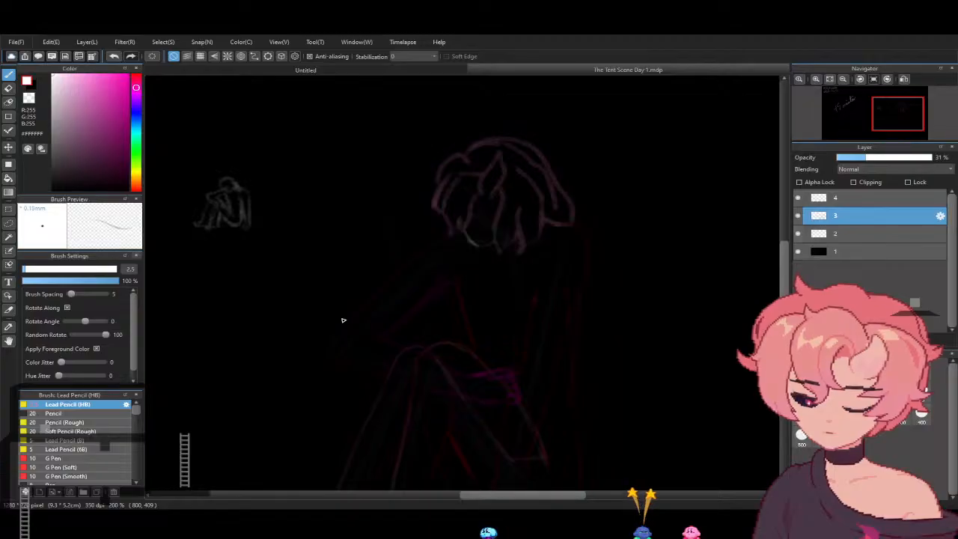
{"action": "scroll", "coordinate": [342, 321], "scroll_direction": "down", "scroll_amount": 3}
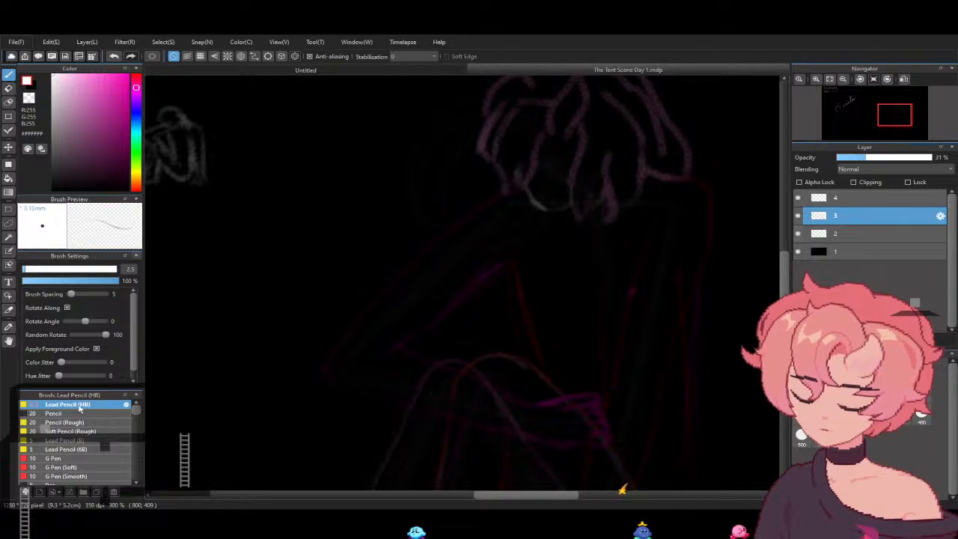
{"action": "left_click", "coordinate": [9, 342]}
{"action": "left_click_drag", "start_coordinate": [570, 209], "coordinate": [457, 336]}
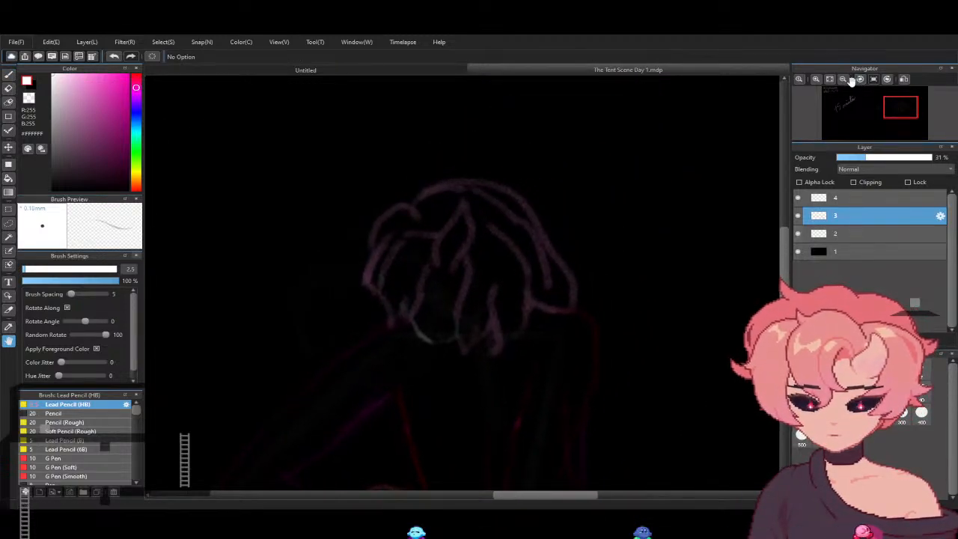
{"action": "left_click", "coordinate": [817, 78]}
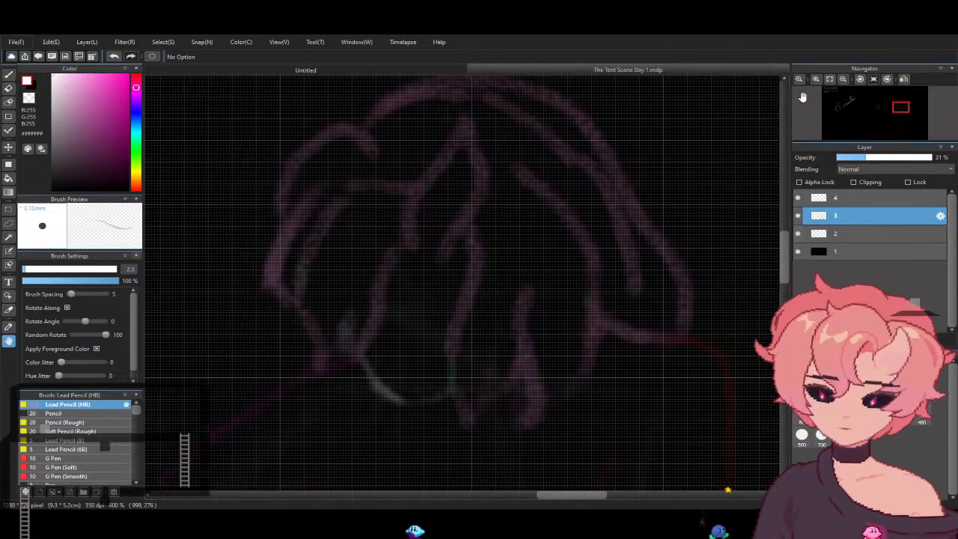
{"action": "key", "text": "b"}
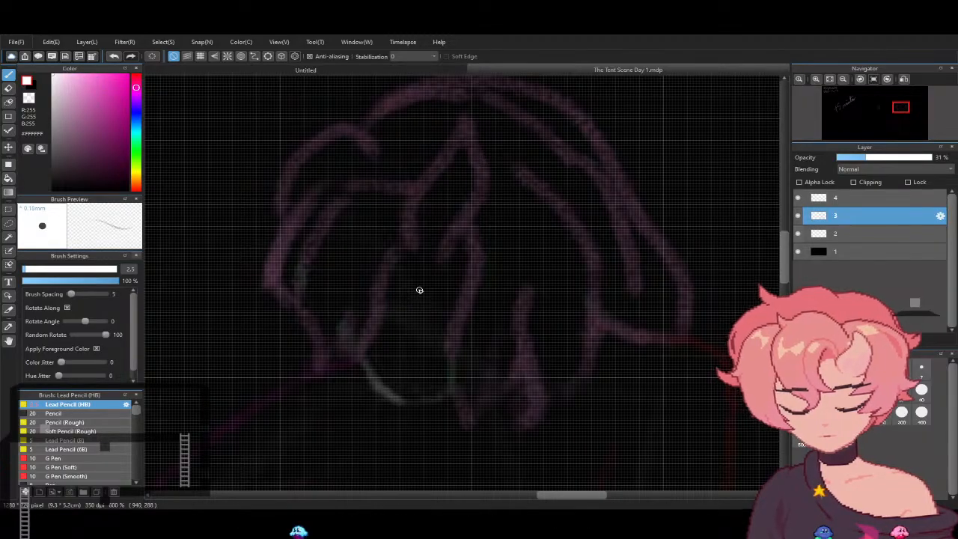
{"action": "left_click_drag", "start_coordinate": [41, 269], "coordinate": [2, 366]}
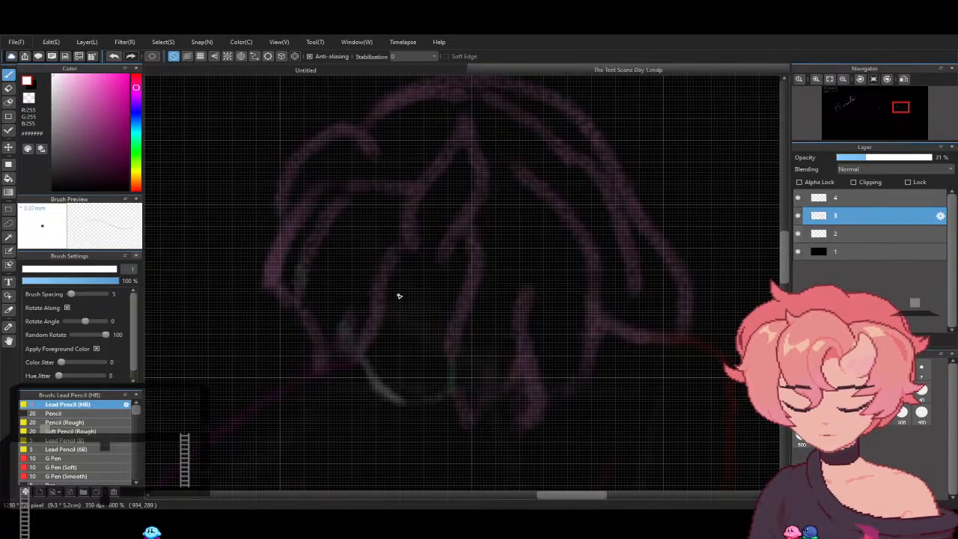
{"action": "left_click_drag", "start_coordinate": [398, 290], "coordinate": [441, 276]}
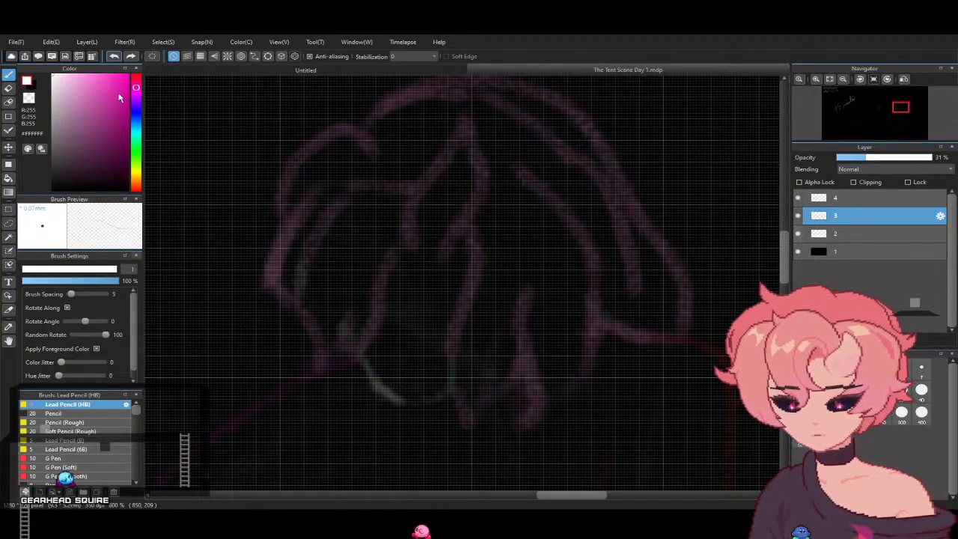
- Paint a small teardrop-shaped eye on layer 4 in white and red #FF0000, adding a soft glow with the Cloud 2 brush at size 3.3
{"action": "left_click", "coordinate": [804, 198]}
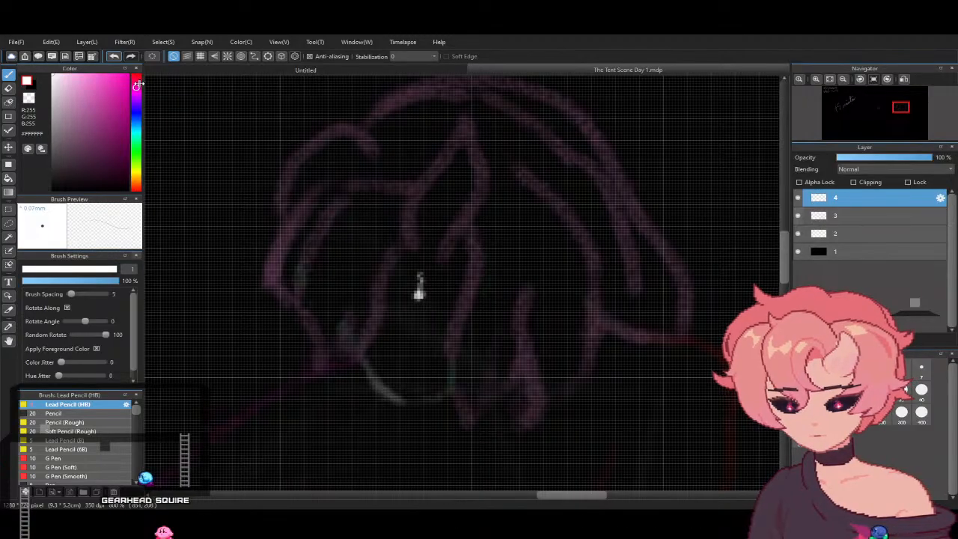
{"action": "left_click", "coordinate": [133, 75]}
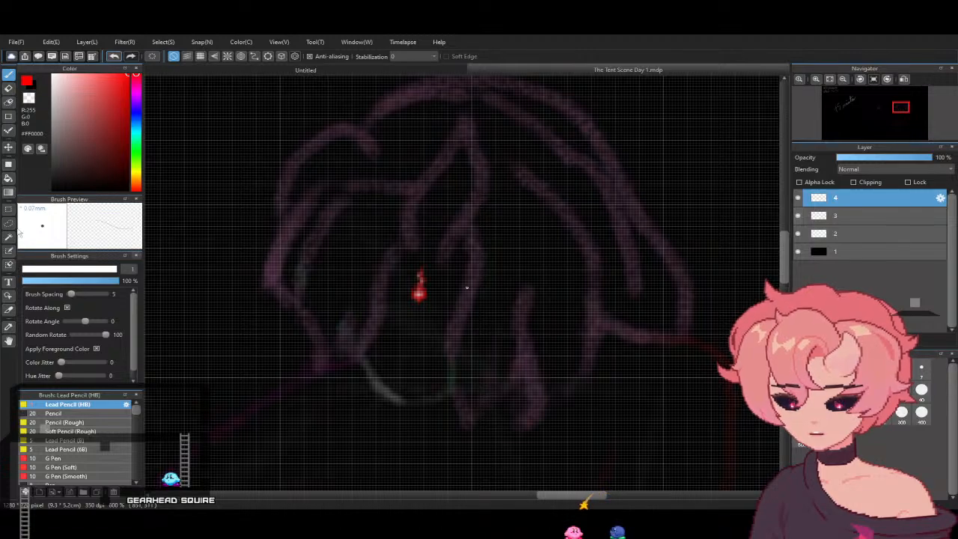
{"action": "left_click_drag", "start_coordinate": [134, 414], "coordinate": [136, 444]}
{"action": "left_click", "coordinate": [108, 452]}
{"action": "left_click_drag", "start_coordinate": [74, 270], "coordinate": [28, 280]}
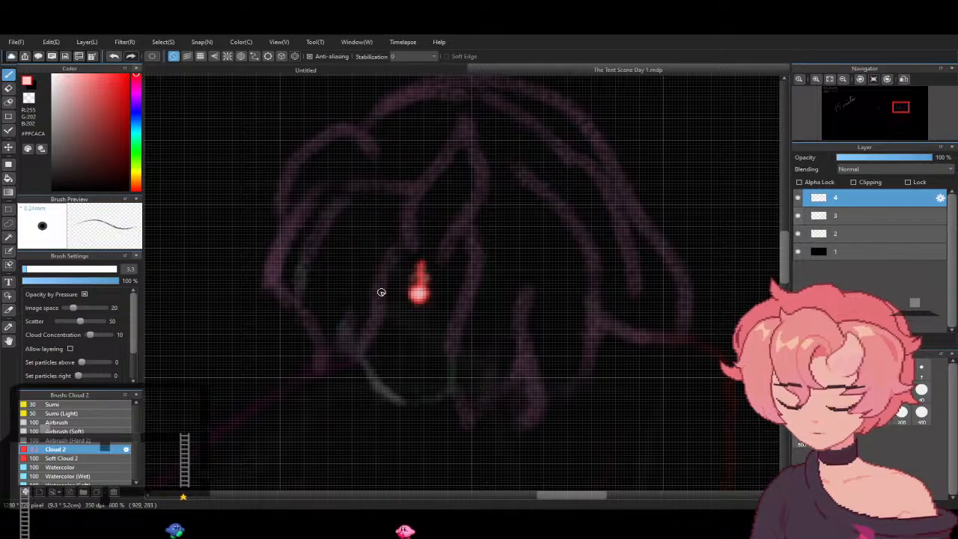
- Sketch thin white #FFFFFF outline strokes around the glowing eye on layer 3 with the Lead Pencil (HB) at size 1
{"action": "left_click_drag", "start_coordinate": [66, 102], "coordinate": [3, 74]}
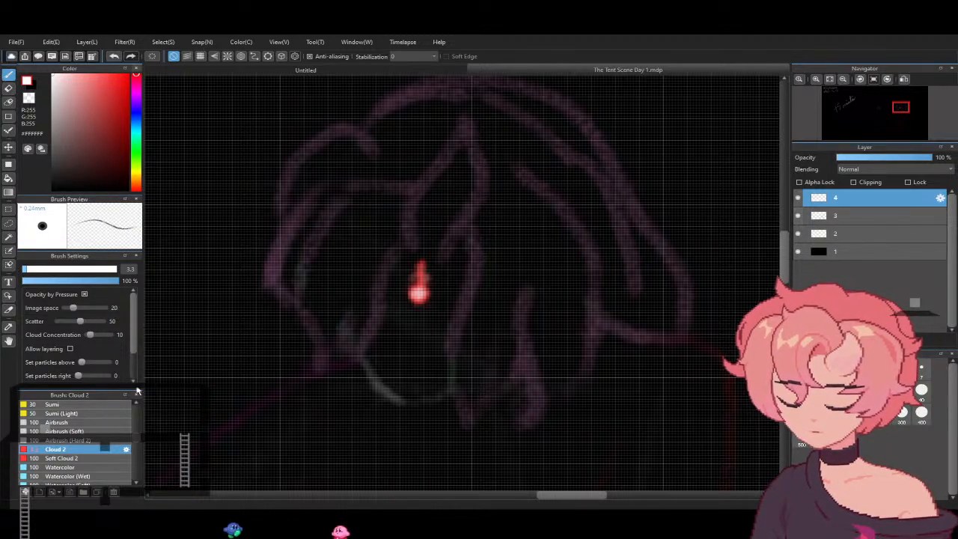
{"action": "left_click_drag", "start_coordinate": [138, 444], "coordinate": [149, 377]}
{"action": "left_click", "coordinate": [101, 404]}
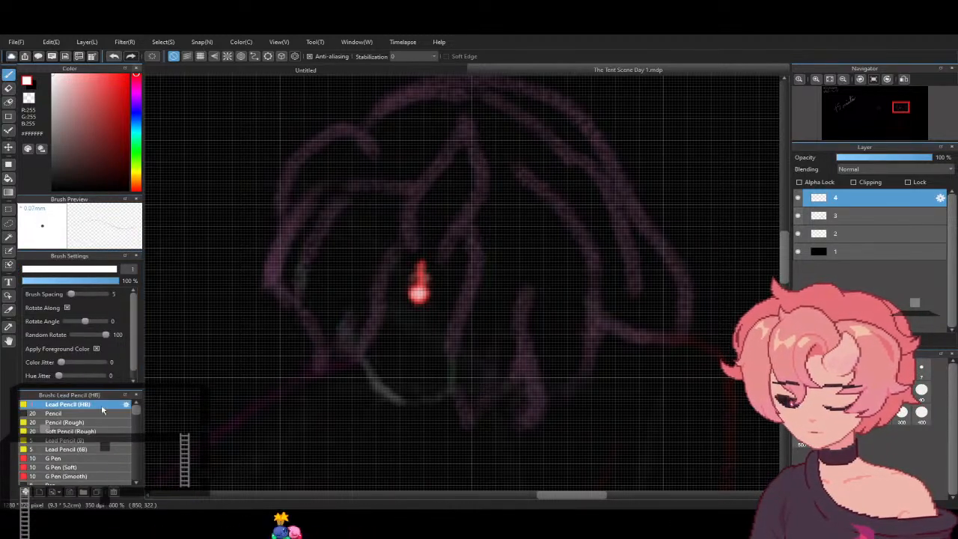
{"action": "left_click", "coordinate": [806, 216]}
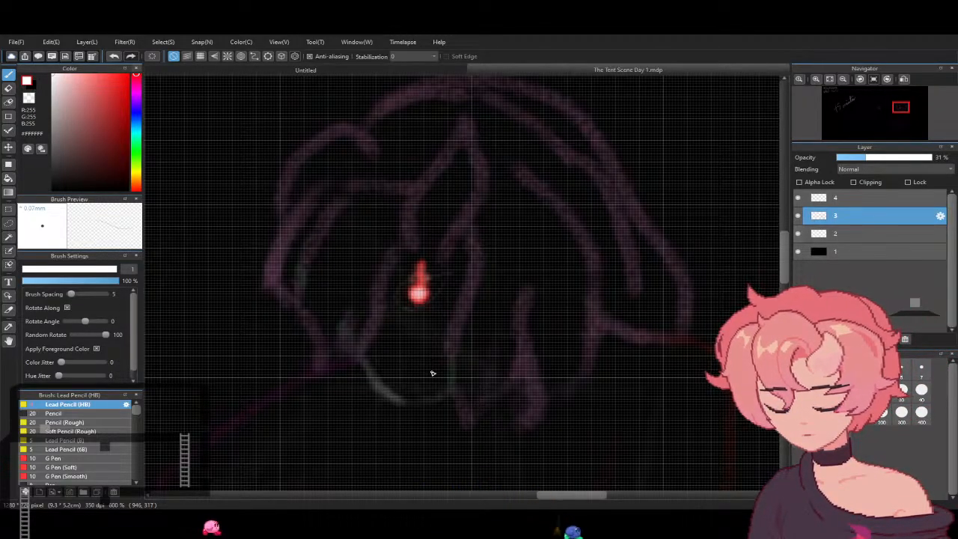
- Thin the jaw line with the eraser at size 2.3 and refine the lower hair tips in pink #FF99D9
{"action": "key", "text": "e"}
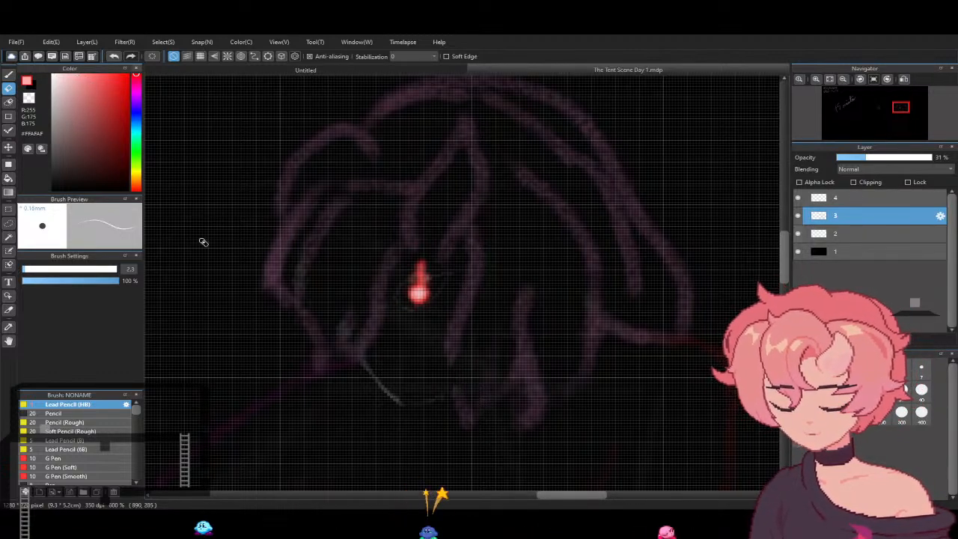
{"action": "key", "text": "b"}
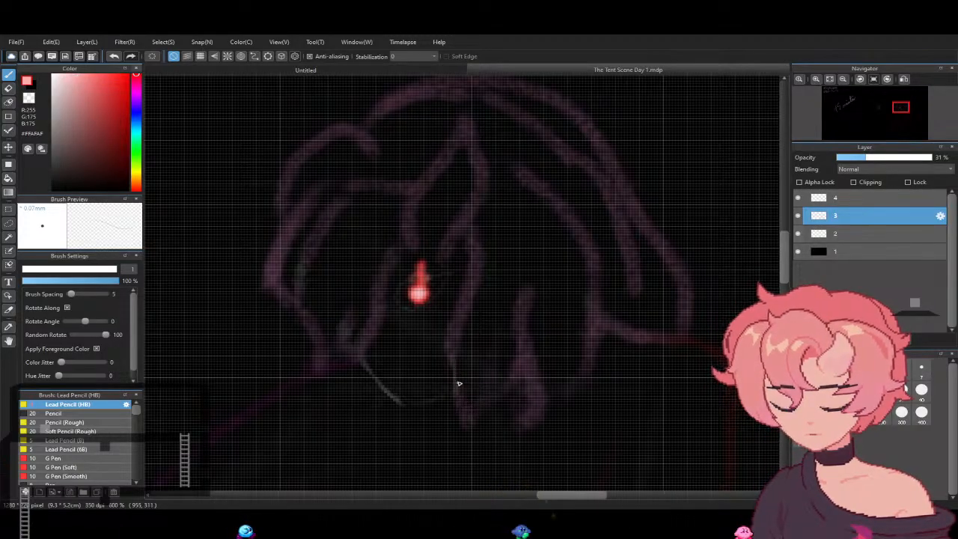
{"action": "left_click", "coordinate": [135, 83]}
{"action": "left_click", "coordinate": [136, 85]}
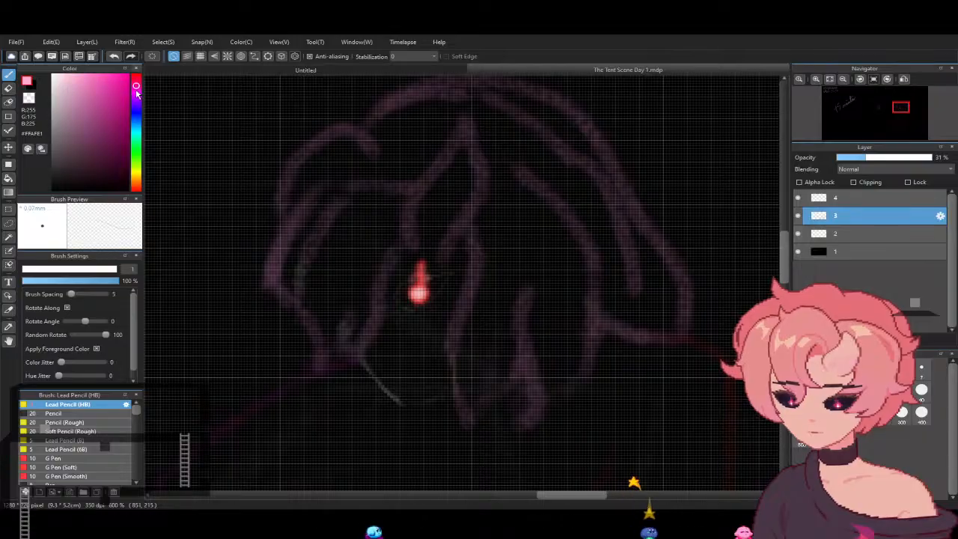
{"action": "left_click", "coordinate": [83, 74]}
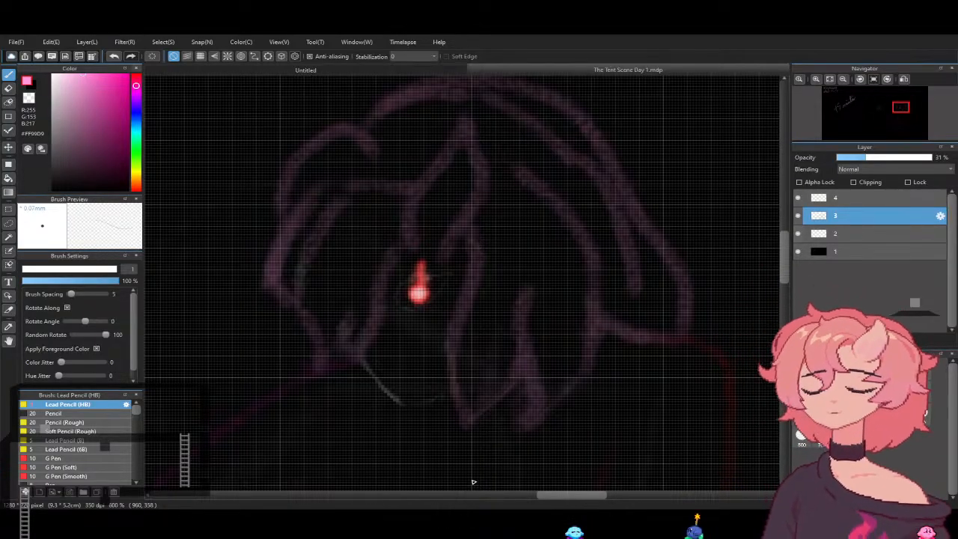
{"action": "left_click_drag", "start_coordinate": [788, 253], "coordinate": [788, 276]}
{"action": "key", "text": "e"}
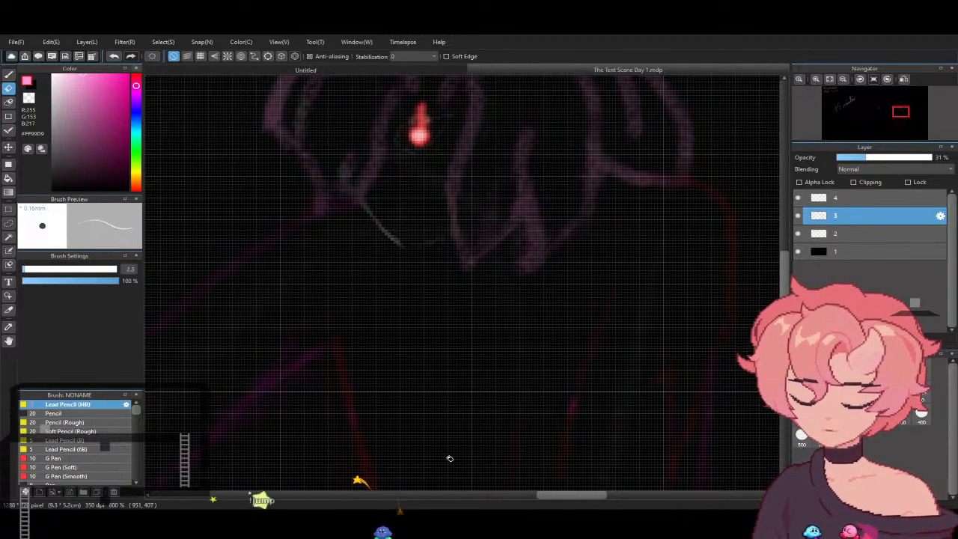
{"action": "left_click", "coordinate": [9, 74]}
{"action": "left_click", "coordinate": [53, 74]}
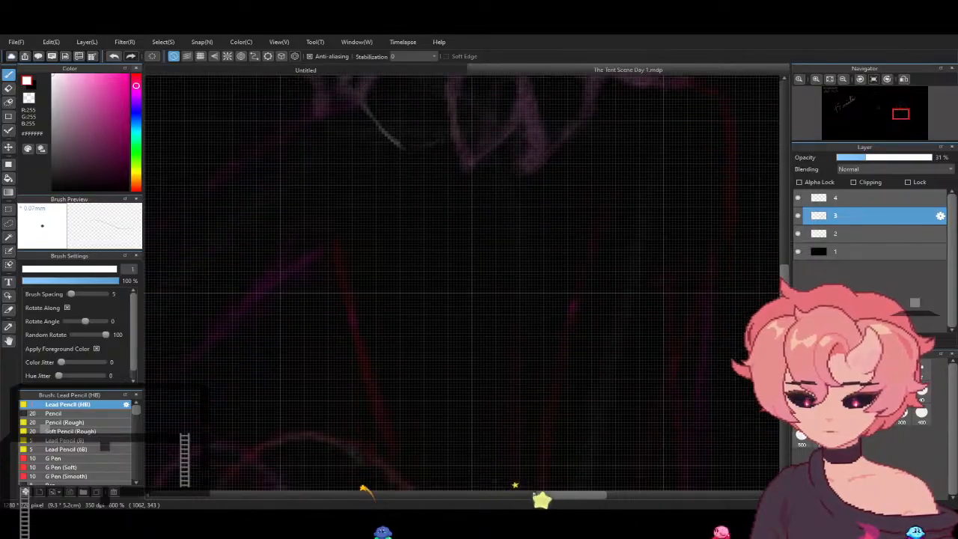
{"action": "left_click_drag", "start_coordinate": [784, 281], "coordinate": [785, 279]}
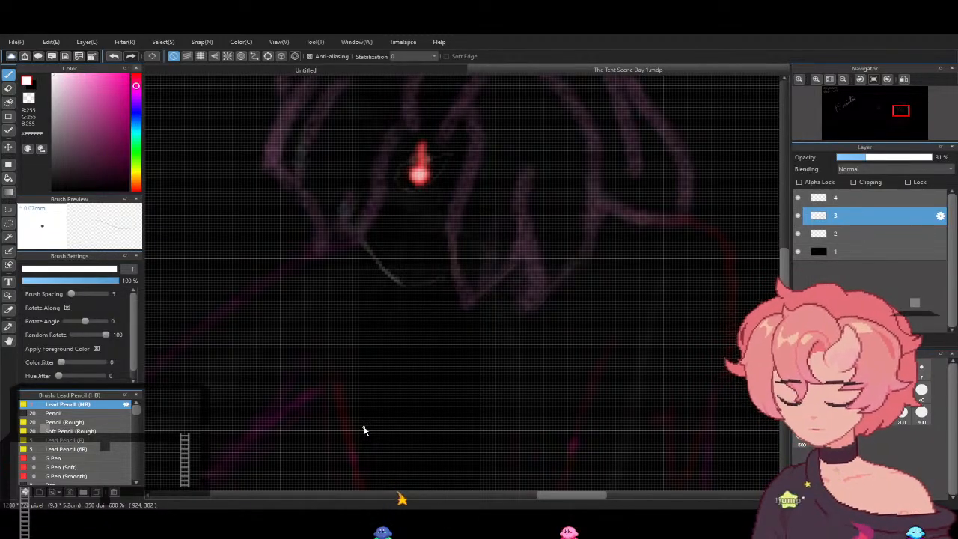
{"action": "scroll", "coordinate": [364, 431], "scroll_direction": "down", "scroll_amount": 3}
{"action": "scroll", "coordinate": [364, 430], "scroll_direction": "up", "scroll_amount": 3}
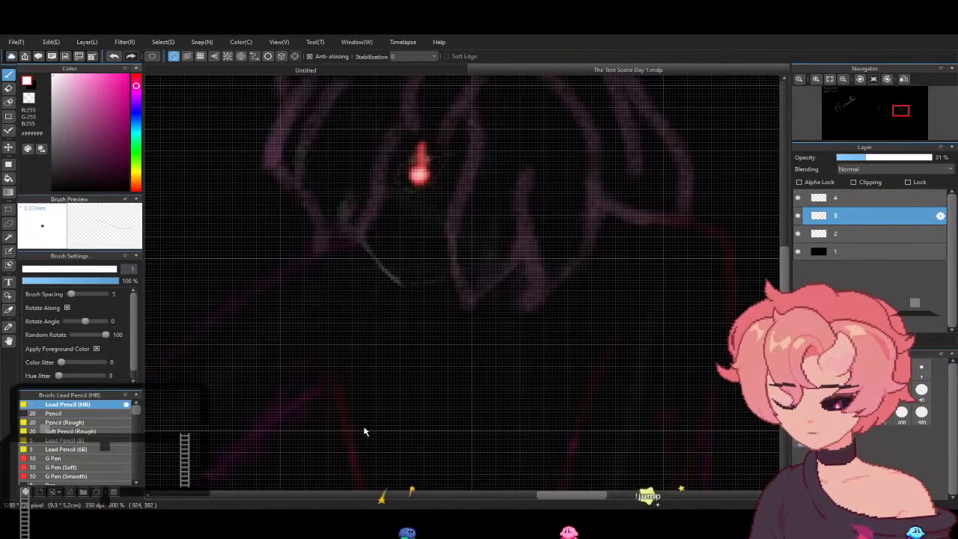
{"action": "scroll", "coordinate": [363, 431], "scroll_direction": "down", "scroll_amount": 2}
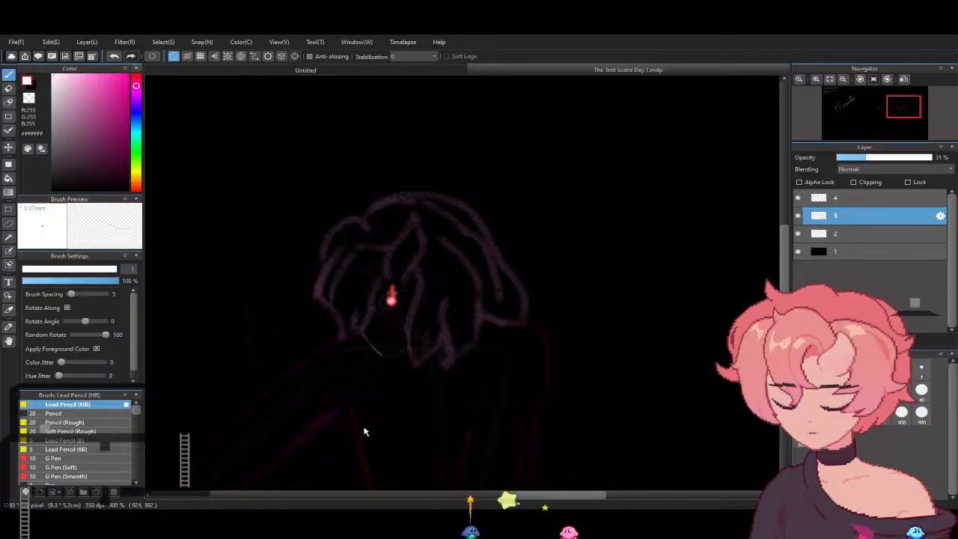
{"action": "left_click_drag", "start_coordinate": [783, 292], "coordinate": [784, 317]}
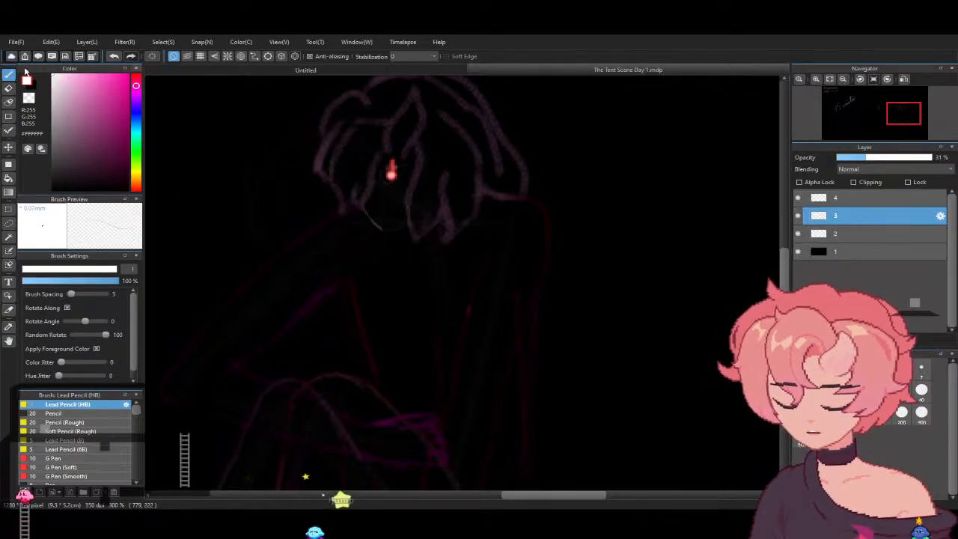
- Erase the bent arm's rough lines, redraw its elbow and forearm in pink #FF00A2 with the Lead Pencil (HB) at size 3.8, and clean up
{"action": "key", "text": "e"}
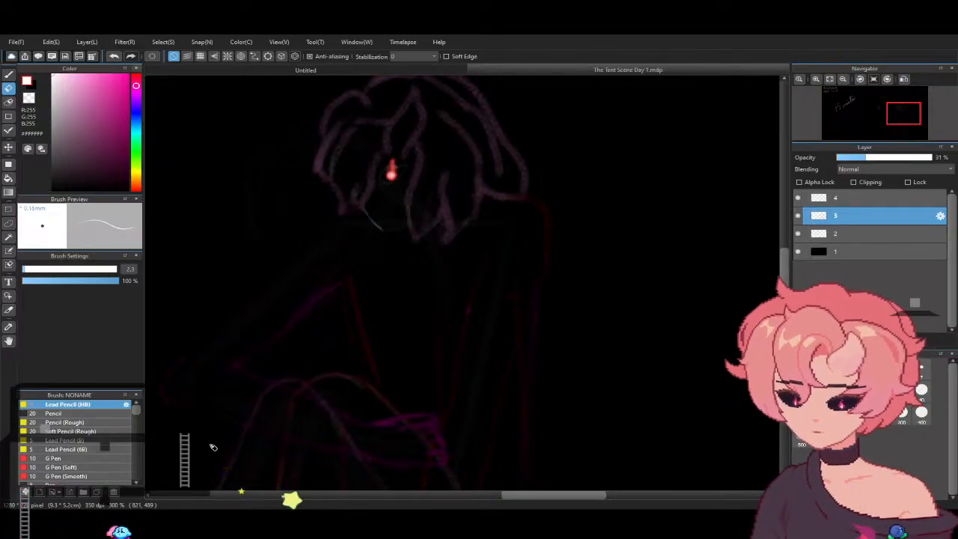
{"action": "left_click", "coordinate": [127, 75]}
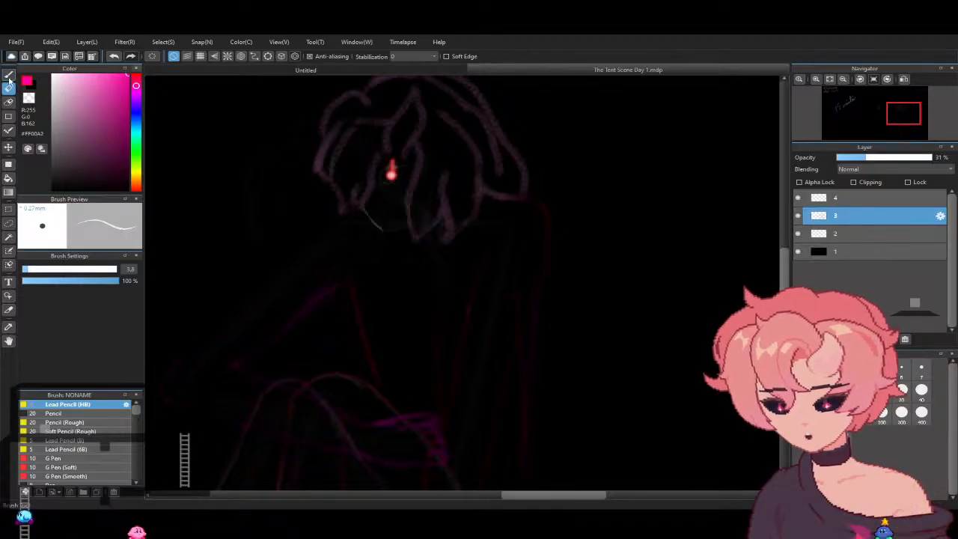
{"action": "left_click", "coordinate": [9, 75]}
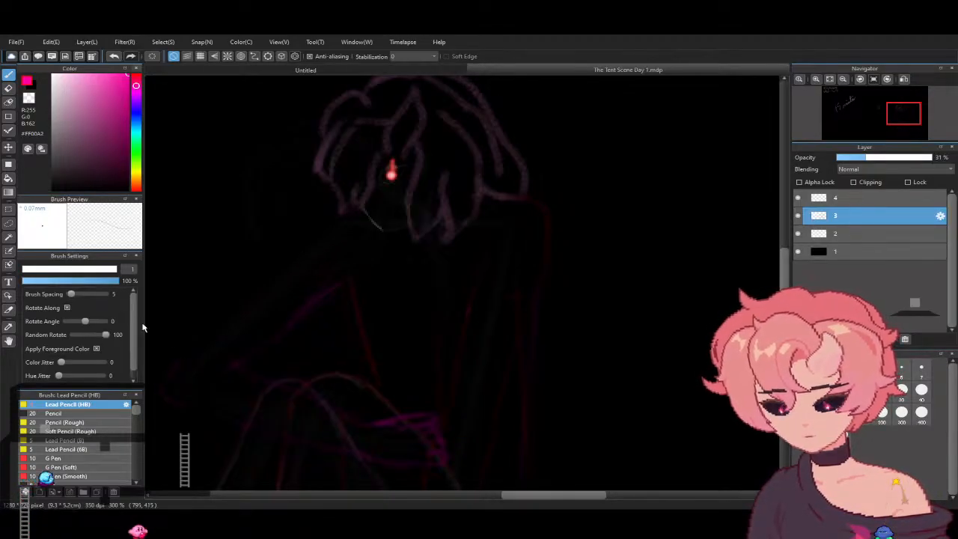
{"action": "left_click", "coordinate": [28, 269]}
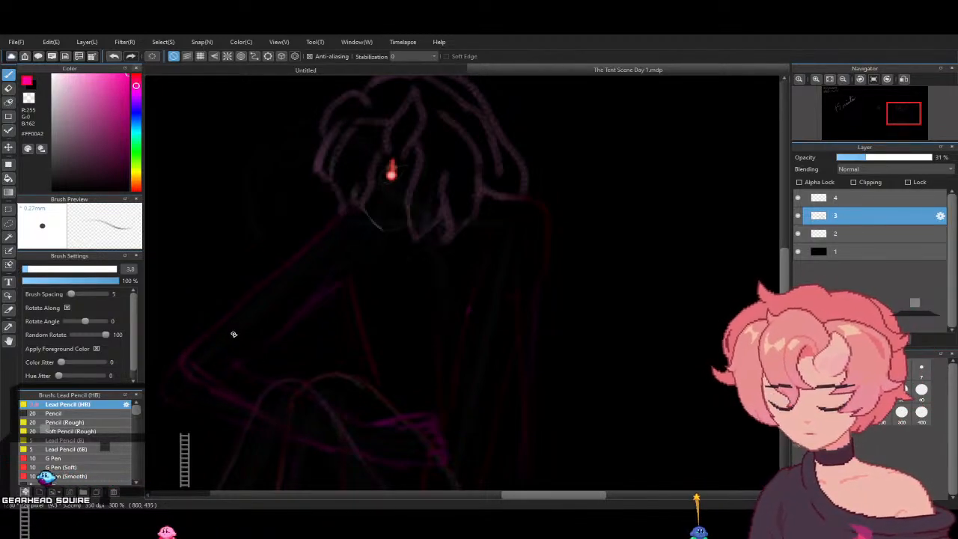
{"action": "left_click", "coordinate": [9, 88]}
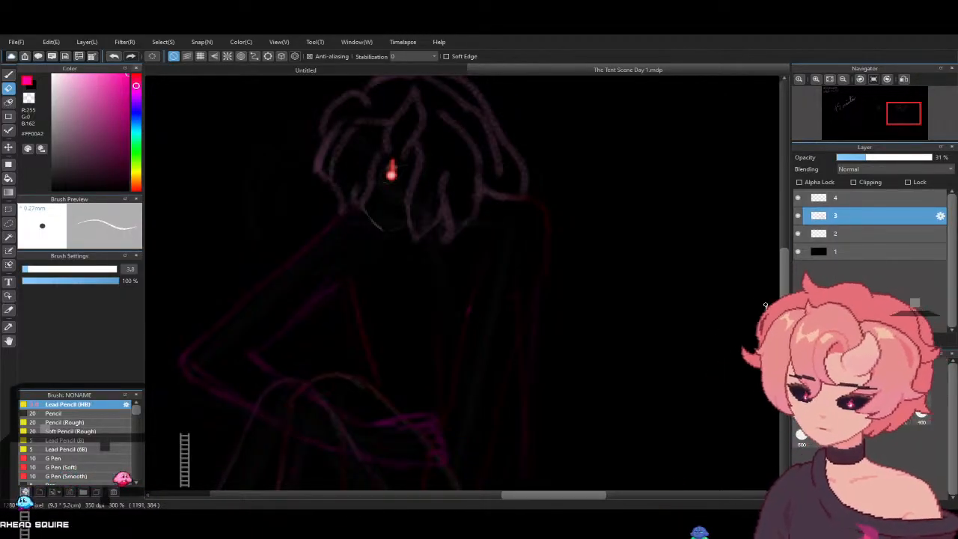
- Draw the garment's neckline below the chin and the curved shoulder edge in white #FFFFFF on layer 3 with the Lead Pencil (HB)
{"action": "mouse_move", "coordinate": [784, 295]}
{"action": "left_mouse_down"}
{"action": "mouse_move", "coordinate": [784, 348]}
{"action": "mouse_move", "coordinate": [784, 285]}
{"action": "left_mouse_up"}
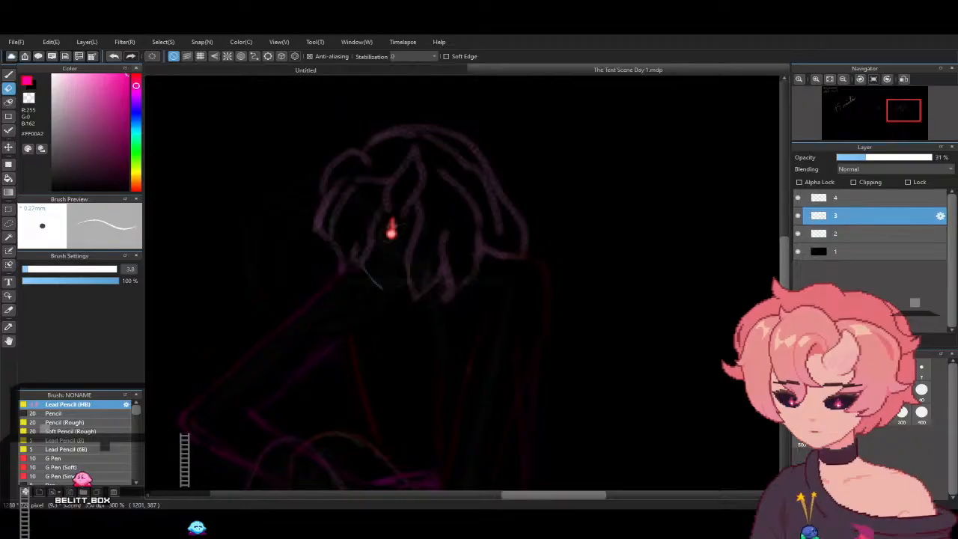
{"action": "left_click_drag", "start_coordinate": [784, 285], "coordinate": [784, 297]}
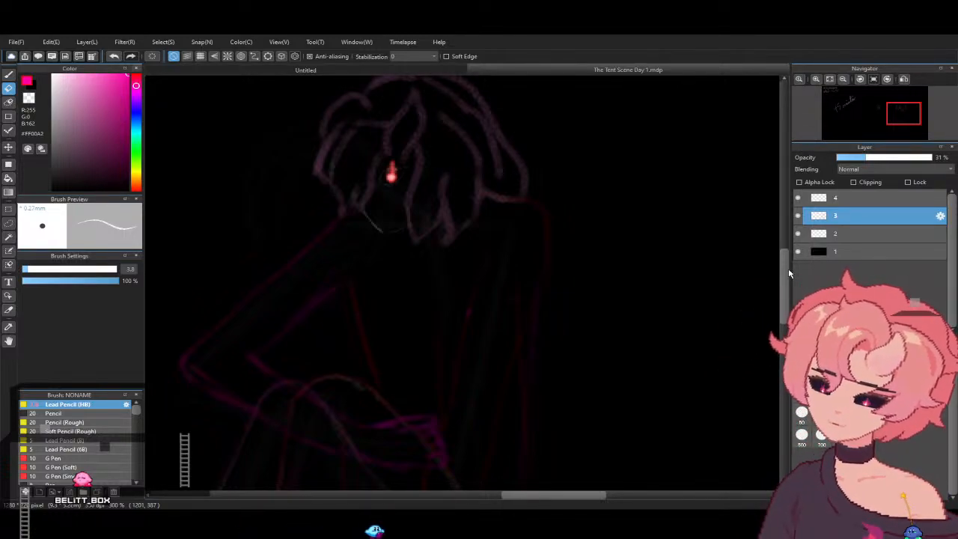
{"action": "key", "text": "b"}
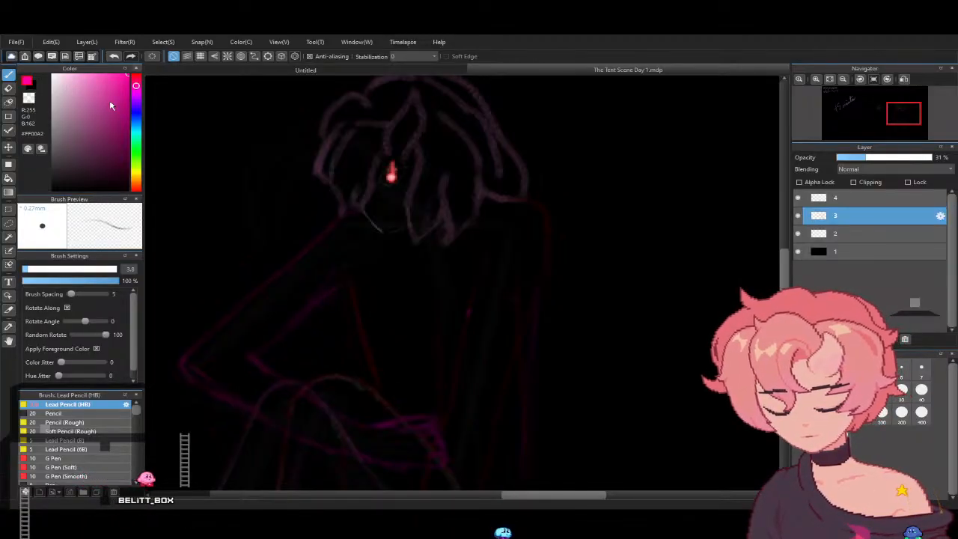
{"action": "left_click_drag", "start_coordinate": [111, 106], "coordinate": [53, 45]}
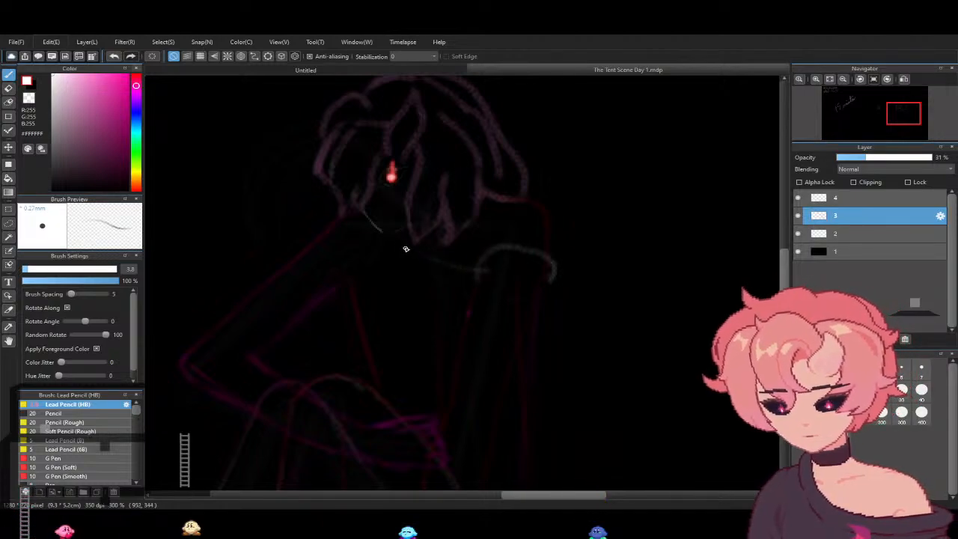
{"action": "left_click_drag", "start_coordinate": [436, 260], "coordinate": [395, 232]}
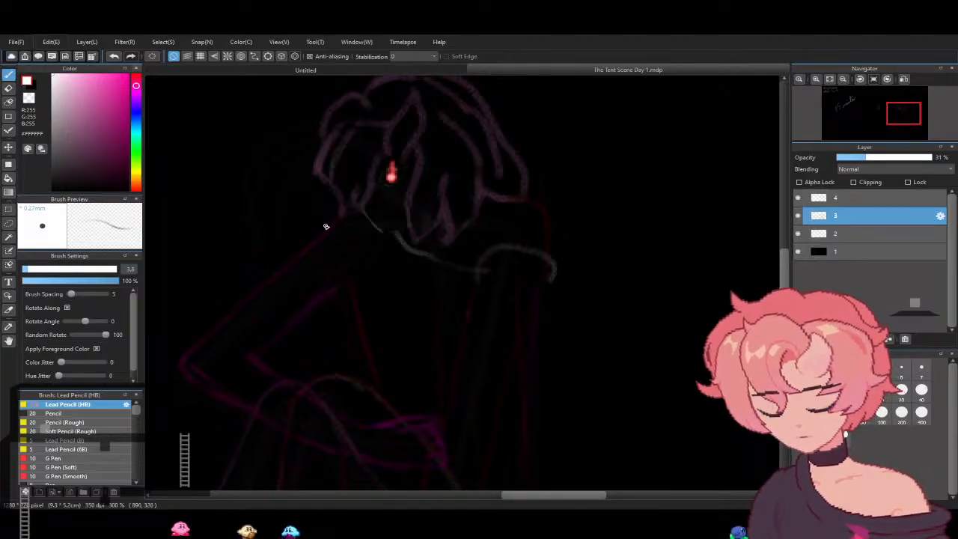
- Outline the short sleeve around the bent upper arm and draw the torso's side line below the armpit in white
{"action": "left_click_drag", "start_coordinate": [324, 223], "coordinate": [239, 292]}
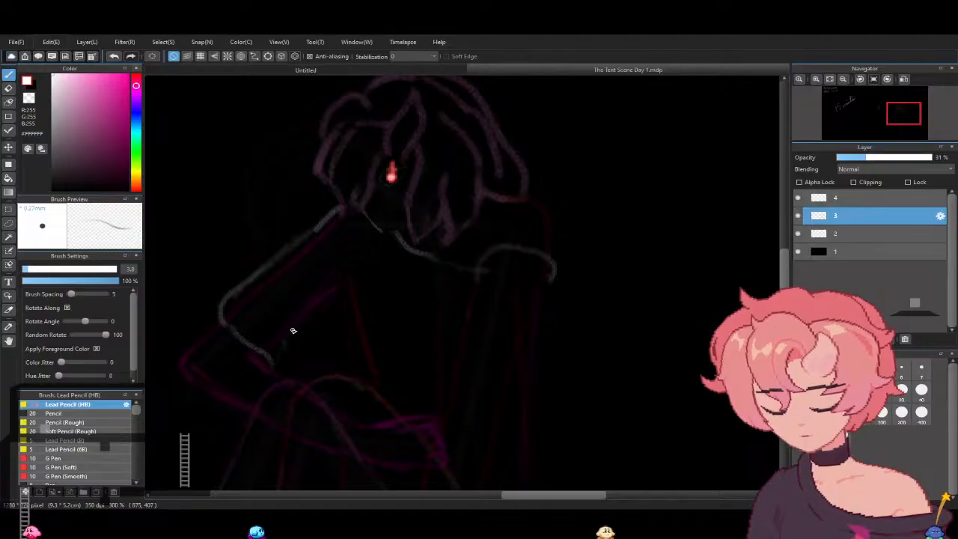
{"action": "mouse_move", "coordinate": [292, 350]}
{"action": "left_mouse_down"}
{"action": "mouse_move", "coordinate": [302, 324]}
{"action": "mouse_move", "coordinate": [327, 311]}
{"action": "left_mouse_up"}
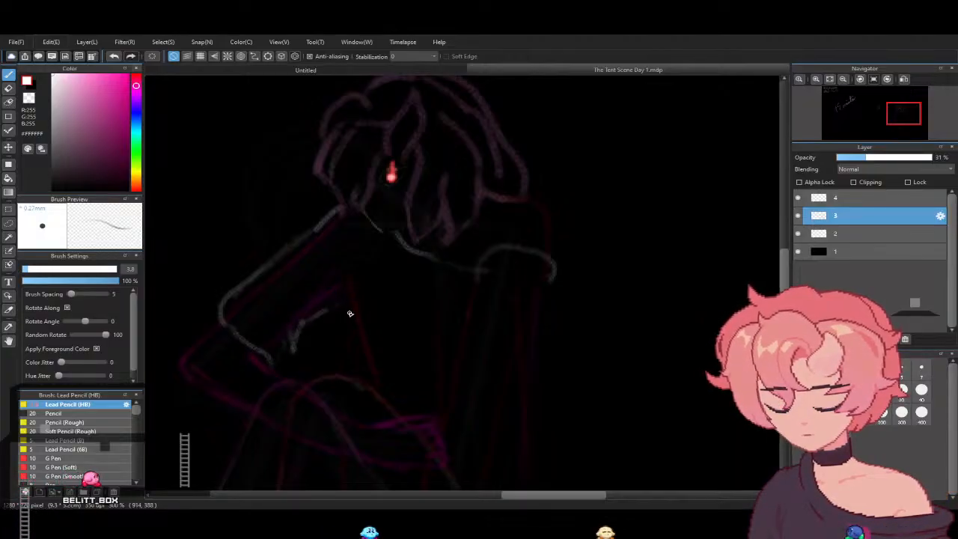
{"action": "left_click_drag", "start_coordinate": [346, 356], "coordinate": [338, 312]}
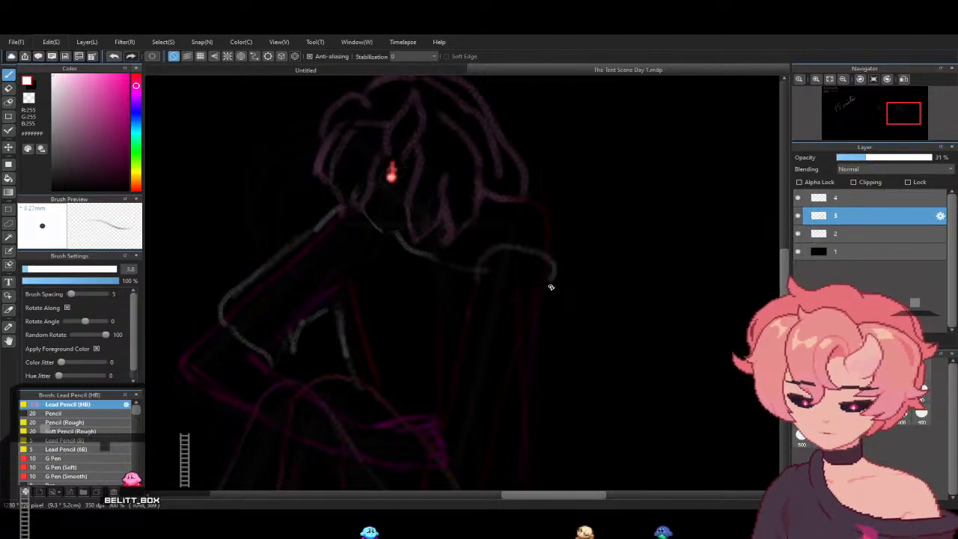
- Draw the garment's long back edge from the straight arm's shoulder to the ground, flaring it into a wide hem
{"action": "left_click_drag", "start_coordinate": [554, 292], "coordinate": [561, 462]}
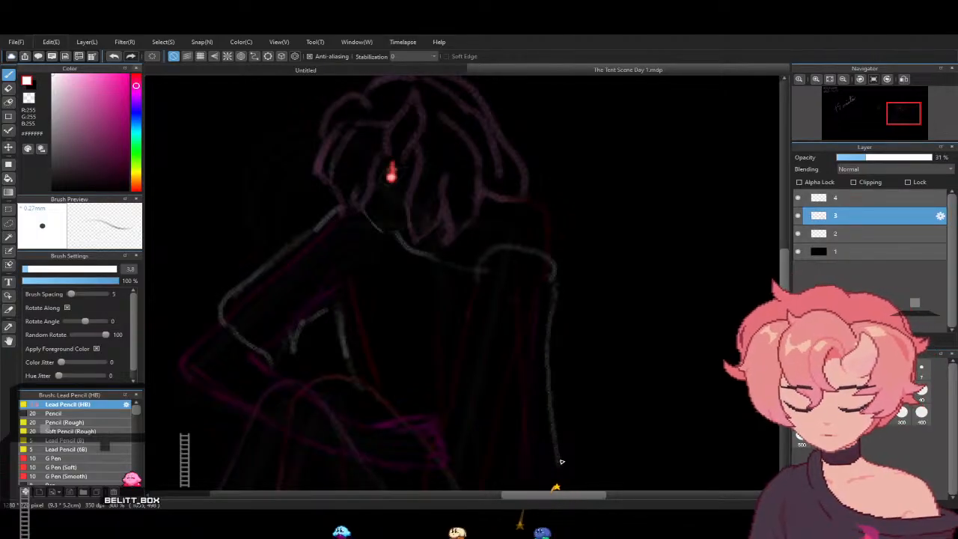
{"action": "scroll", "coordinate": [557, 486], "scroll_direction": "down", "scroll_amount": 5}
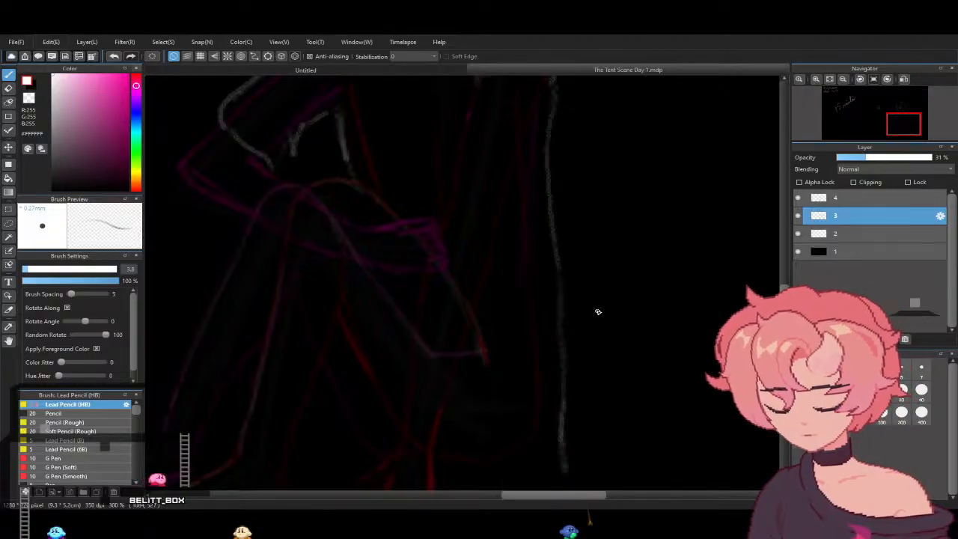
{"action": "left_click_drag", "start_coordinate": [573, 363], "coordinate": [620, 455]}
{"action": "mouse_move", "coordinate": [576, 332]}
{"action": "left_mouse_down"}
{"action": "mouse_move", "coordinate": [650, 481]}
{"action": "mouse_move", "coordinate": [503, 476]}
{"action": "left_mouse_up"}
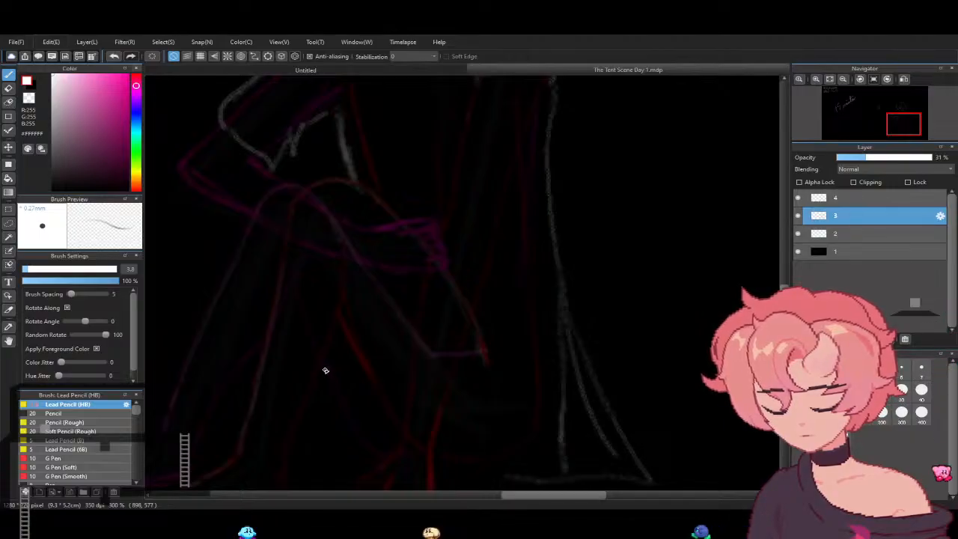
- Outline the cloth draped over the bent knee with its hem falling to the ground, and add fold lines behind the thigh
{"action": "left_click_drag", "start_coordinate": [321, 367], "coordinate": [309, 464]}
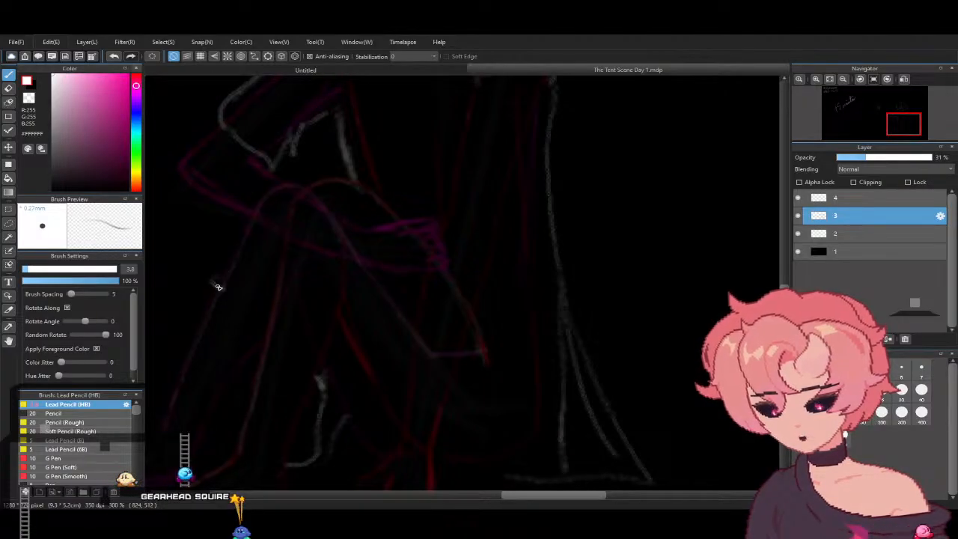
{"action": "mouse_move", "coordinate": [213, 285]}
{"action": "left_mouse_down"}
{"action": "mouse_move", "coordinate": [322, 292]}
{"action": "mouse_move", "coordinate": [349, 354]}
{"action": "mouse_move", "coordinate": [360, 468]}
{"action": "left_mouse_up"}
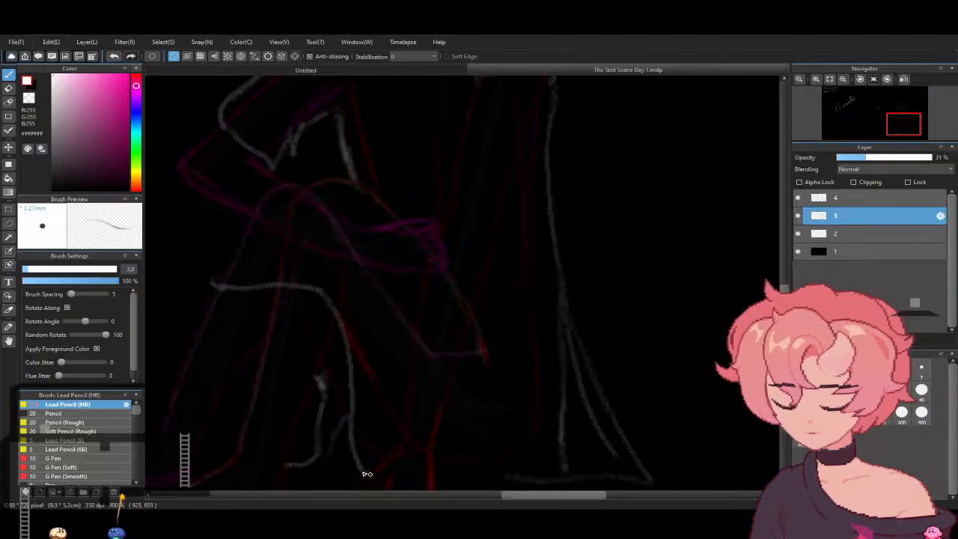
{"action": "left_click_drag", "start_coordinate": [434, 475], "coordinate": [522, 479]}
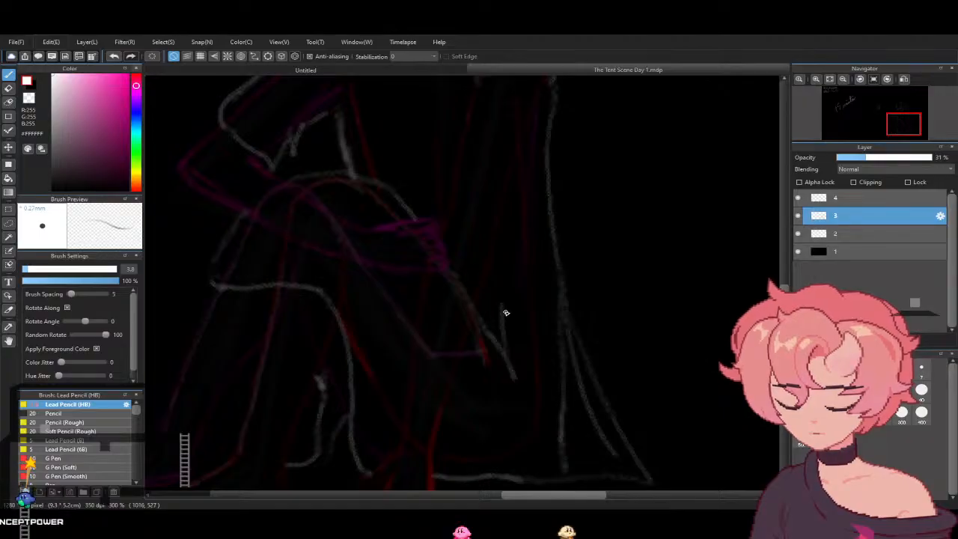
{"action": "left_click_drag", "start_coordinate": [498, 318], "coordinate": [493, 251]}
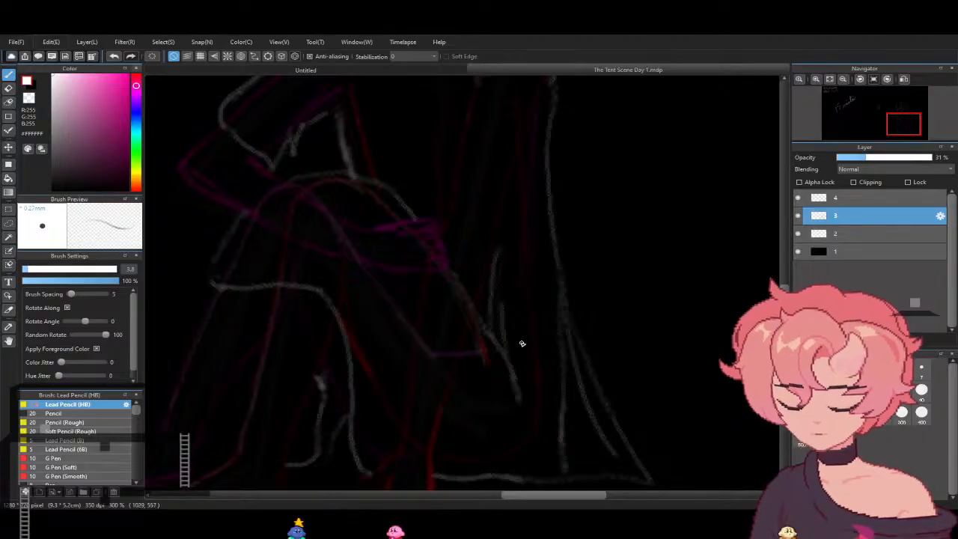
{"action": "left_click_drag", "start_coordinate": [516, 321], "coordinate": [518, 239]}
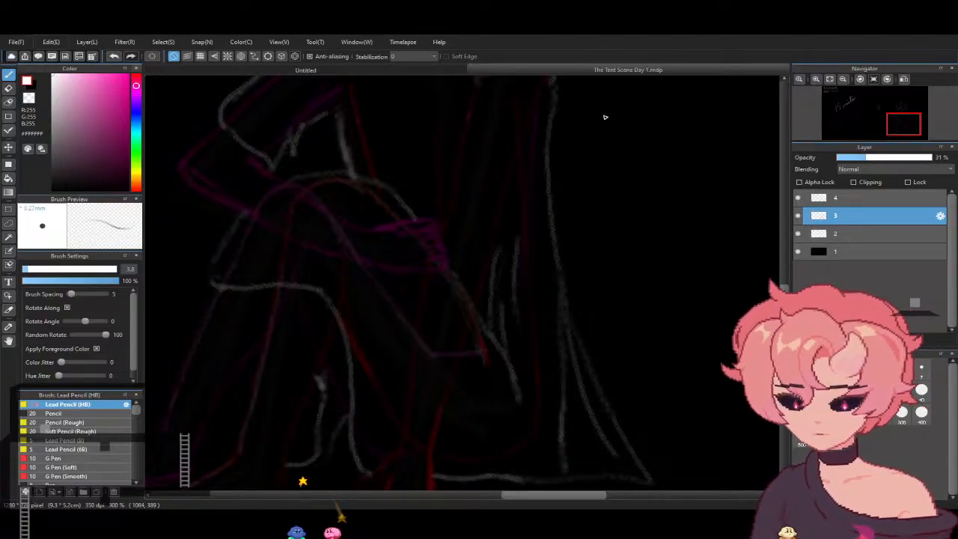
- Outline the long sleeve of the straight supporting arm from the shoulder to a slanted cuff just above the hand
{"action": "scroll", "coordinate": [583, 225], "scroll_direction": "up", "scroll_amount": 5}
{"action": "scroll", "coordinate": [636, 299], "scroll_direction": "down", "scroll_amount": 2}
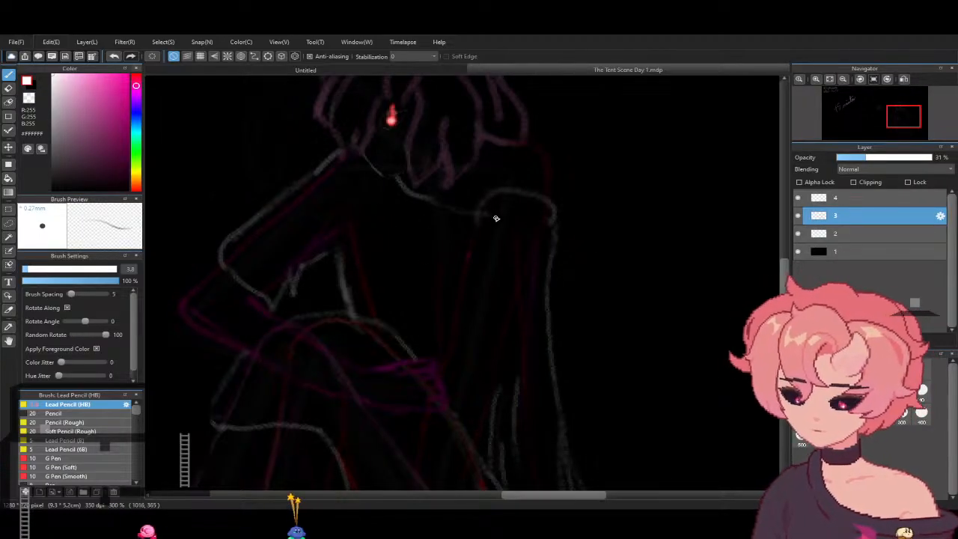
{"action": "left_click_drag", "start_coordinate": [477, 210], "coordinate": [448, 313]}
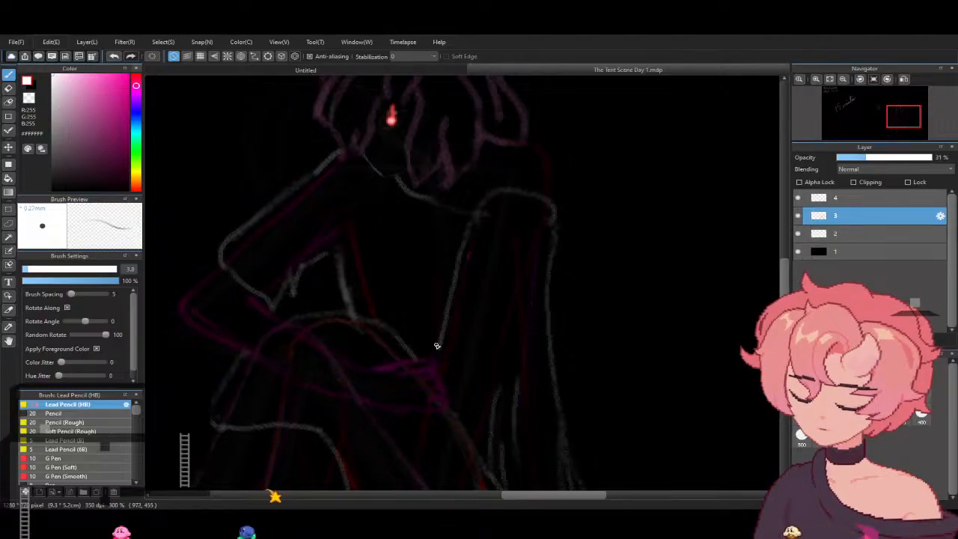
{"action": "scroll", "coordinate": [671, 261], "scroll_direction": "down", "scroll_amount": 4}
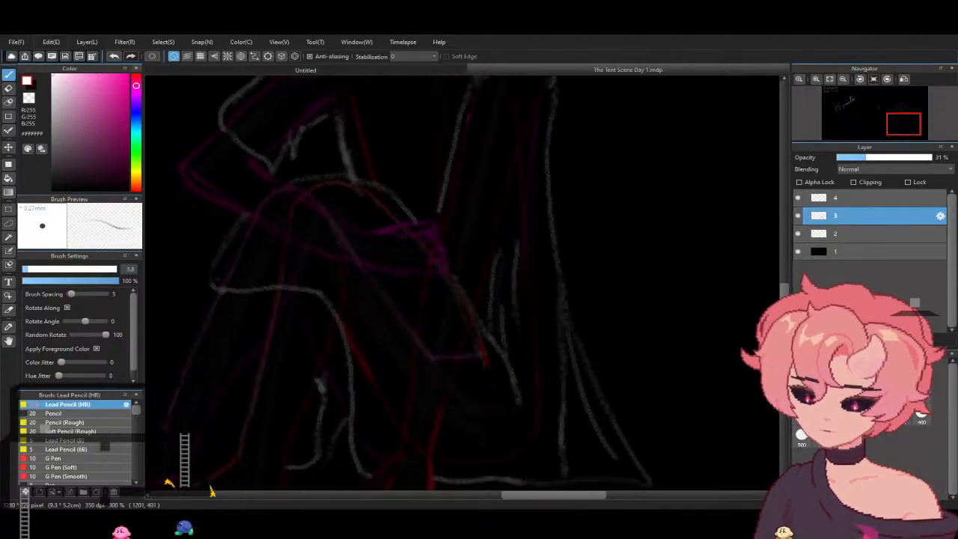
{"action": "scroll", "coordinate": [613, 272], "scroll_direction": "down", "scroll_amount": 1}
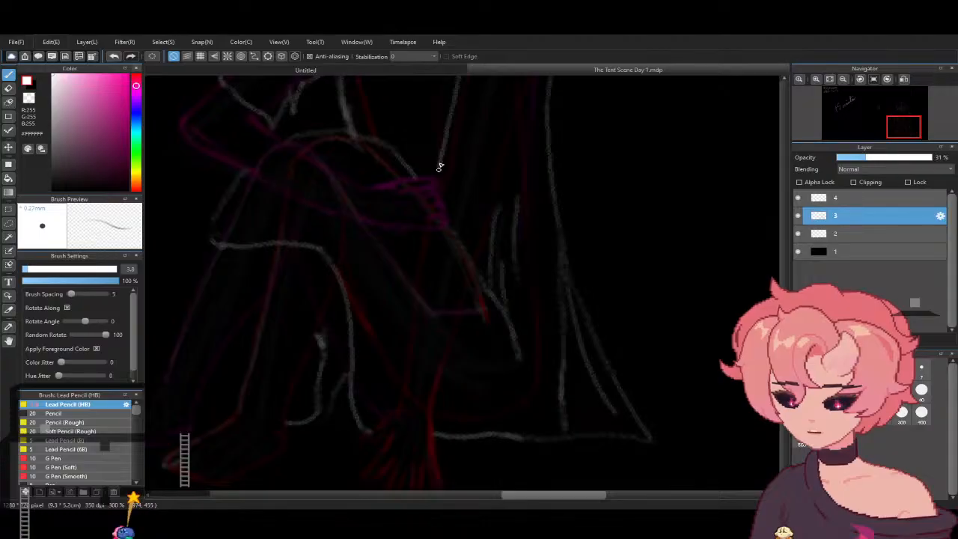
{"action": "left_click_drag", "start_coordinate": [431, 198], "coordinate": [397, 389]}
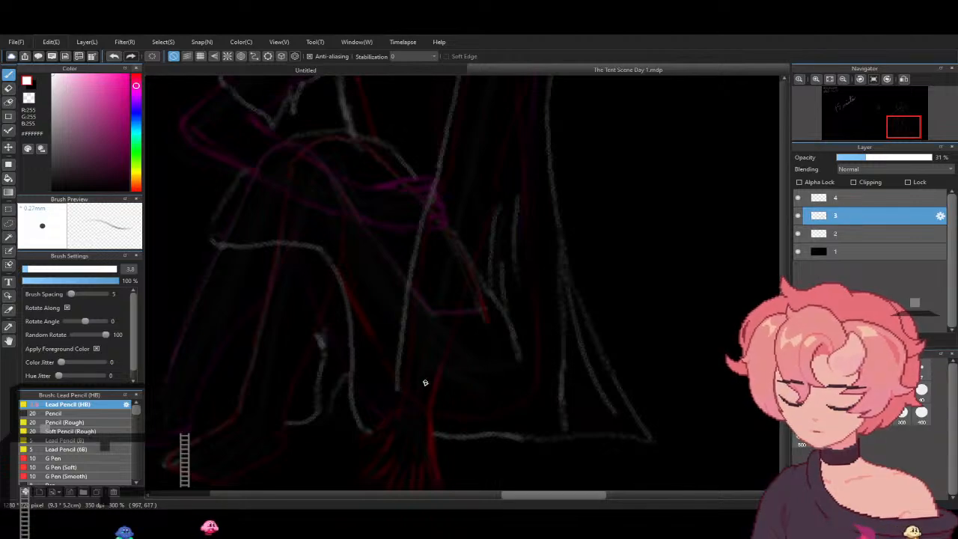
{"action": "left_click_drag", "start_coordinate": [397, 389], "coordinate": [424, 406]}
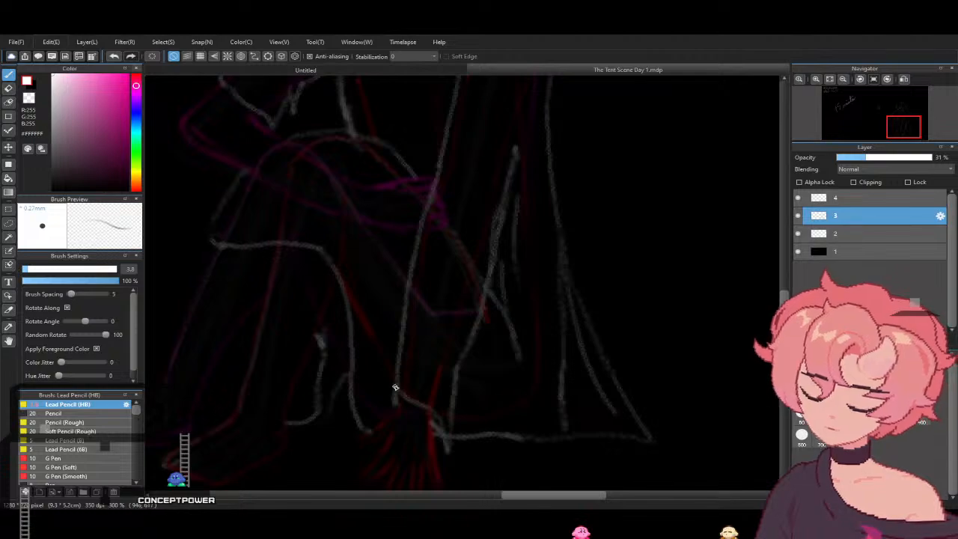
{"action": "scroll", "coordinate": [788, 285], "scroll_direction": "up", "scroll_amount": 5}
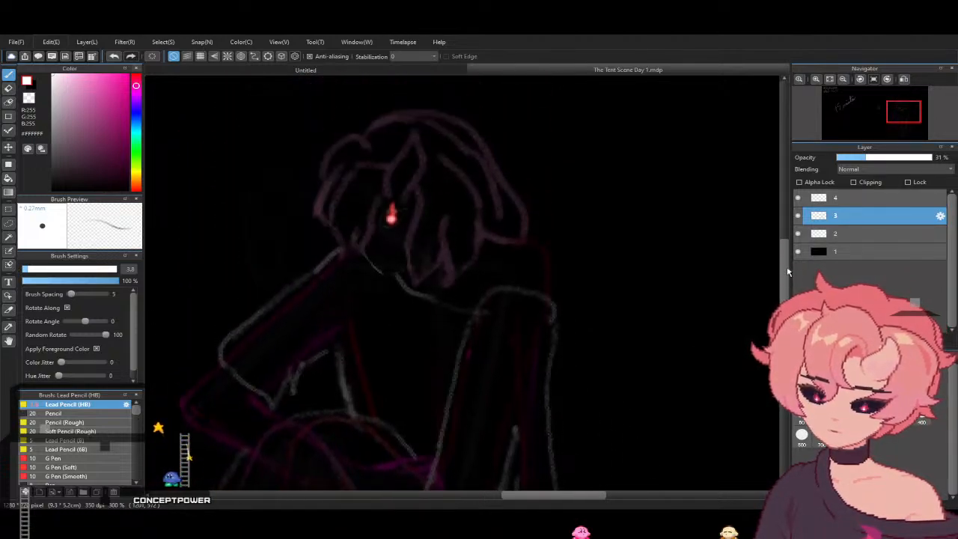
{"action": "left_click_drag", "start_coordinate": [789, 285], "coordinate": [787, 289]}
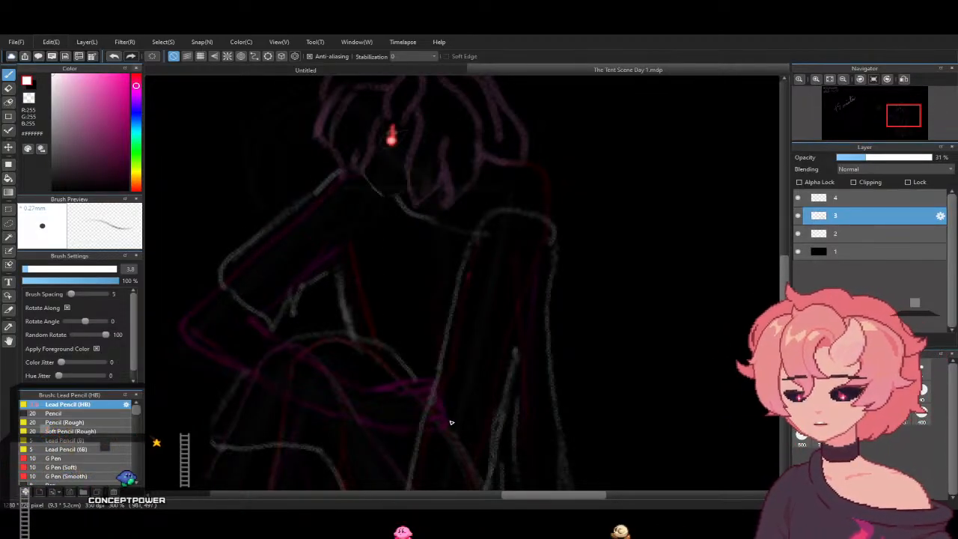
- Set the pencil colour to pale peach #FFE9CA and hatch the skin of the bent forearm on layer 3
{"action": "left_click", "coordinate": [68, 75]}
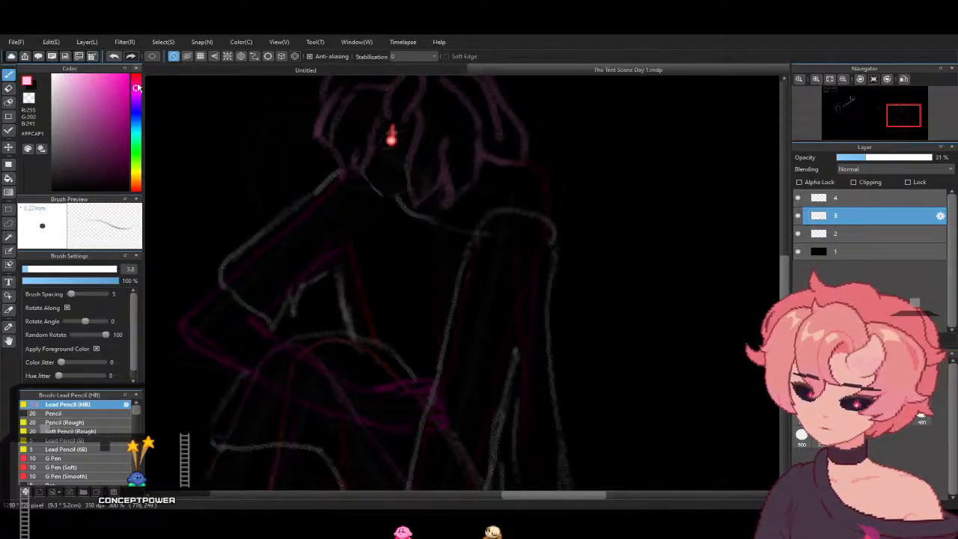
{"action": "left_click_drag", "start_coordinate": [137, 96], "coordinate": [137, 180]}
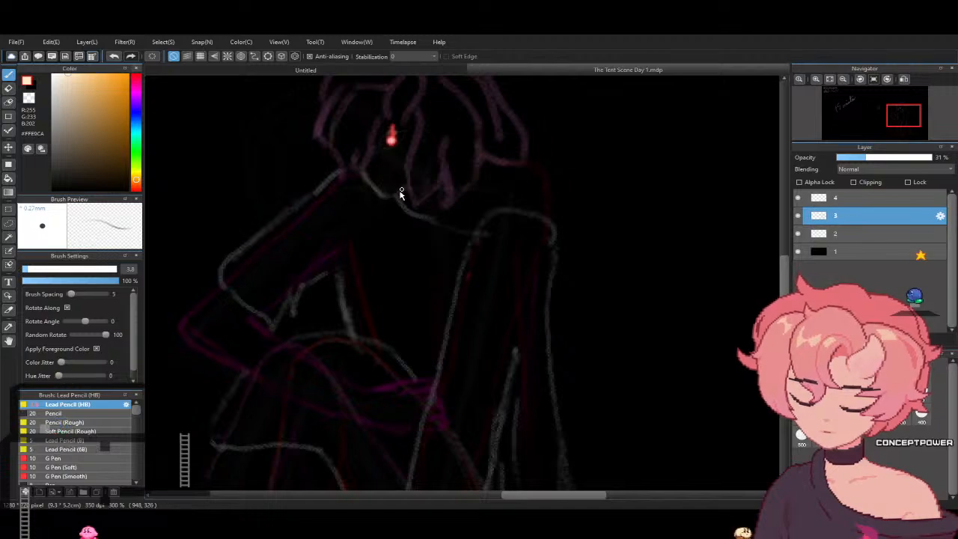
{"action": "mouse_move", "coordinate": [564, 496]}
{"action": "left_mouse_down"}
{"action": "mouse_move", "coordinate": [502, 497]}
{"action": "mouse_move", "coordinate": [561, 495]}
{"action": "left_mouse_up"}
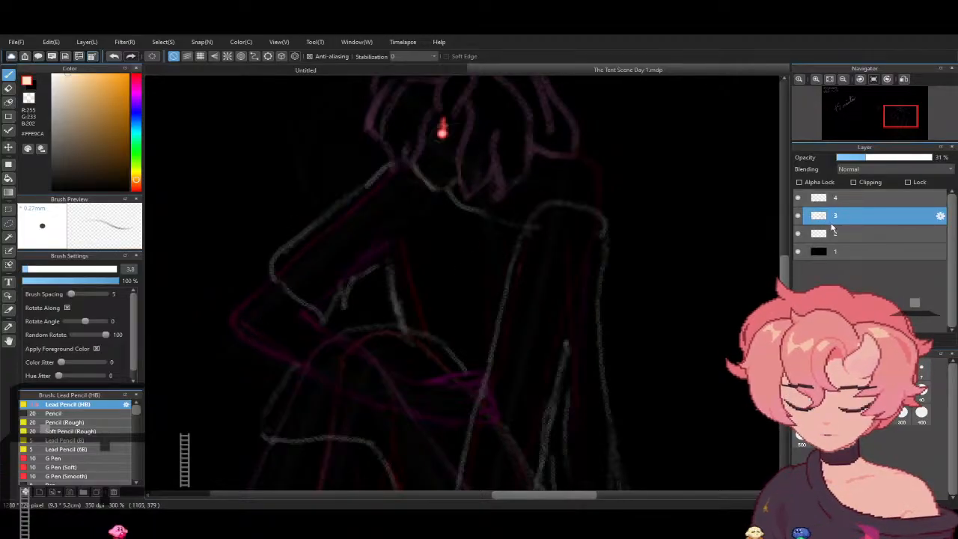
{"action": "left_click", "coordinate": [798, 216]}
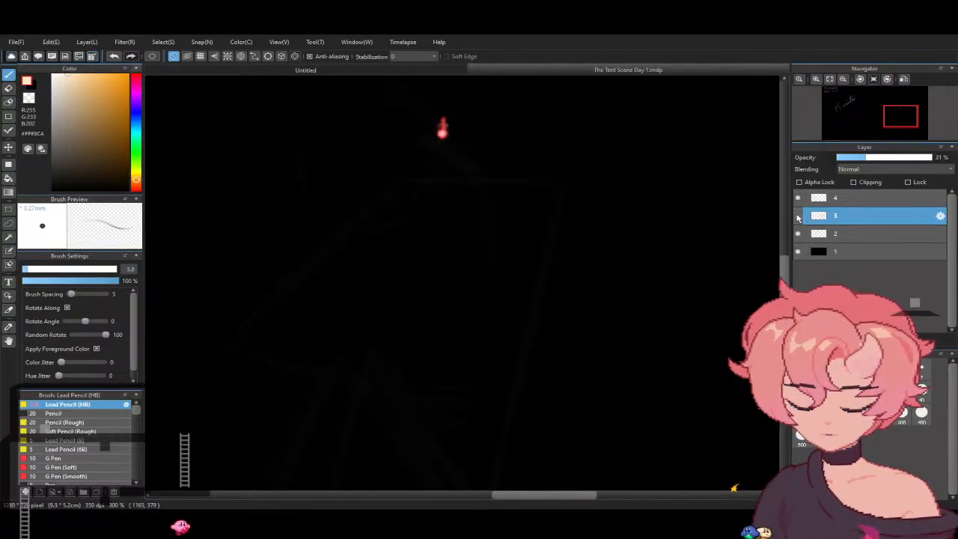
{"action": "left_click", "coordinate": [799, 216]}
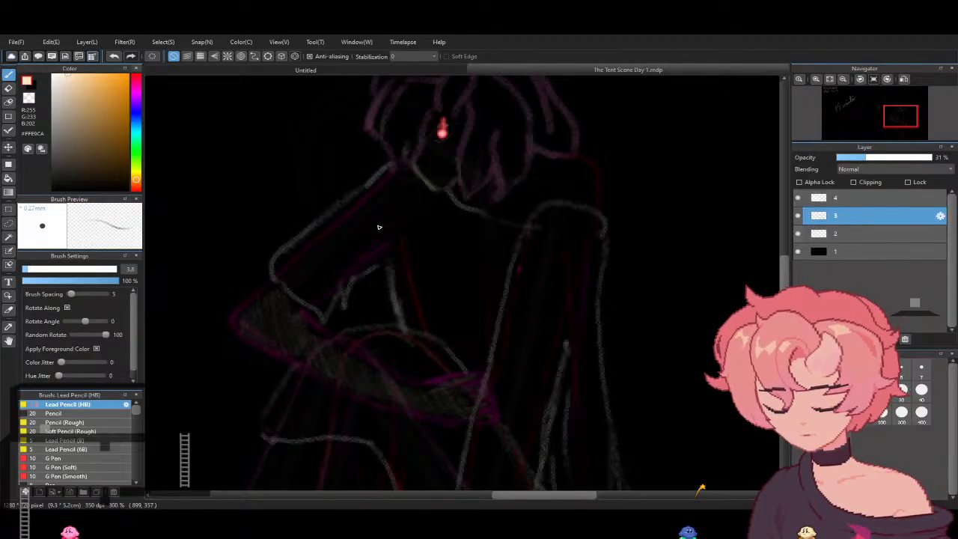
- Hatch both lower legs and feet and the supporting hand on the ground in pale peach
{"action": "scroll", "coordinate": [707, 490], "scroll_direction": "down", "scroll_amount": 5}
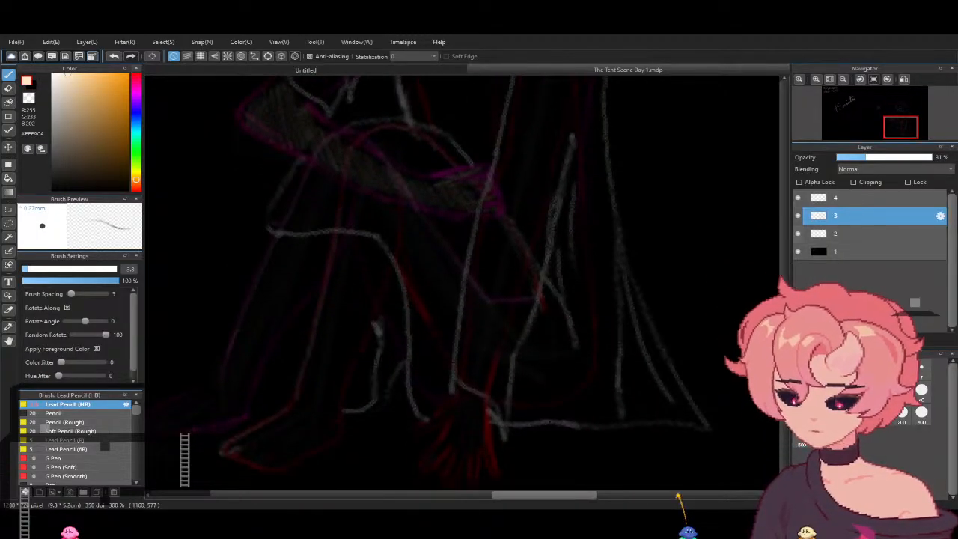
{"action": "scroll", "coordinate": [553, 494], "scroll_direction": "left", "scroll_amount": 3}
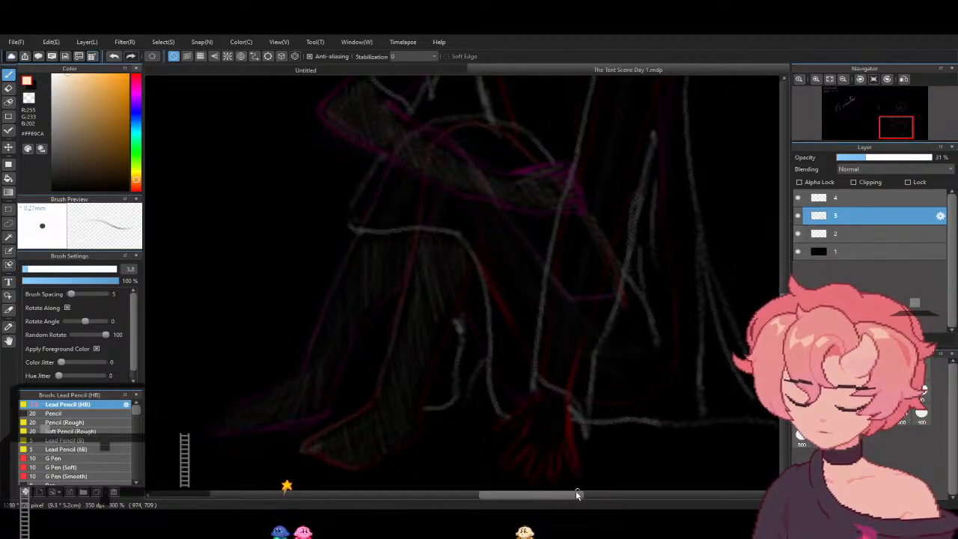
{"action": "scroll", "coordinate": [577, 492], "scroll_direction": "right", "scroll_amount": 3}
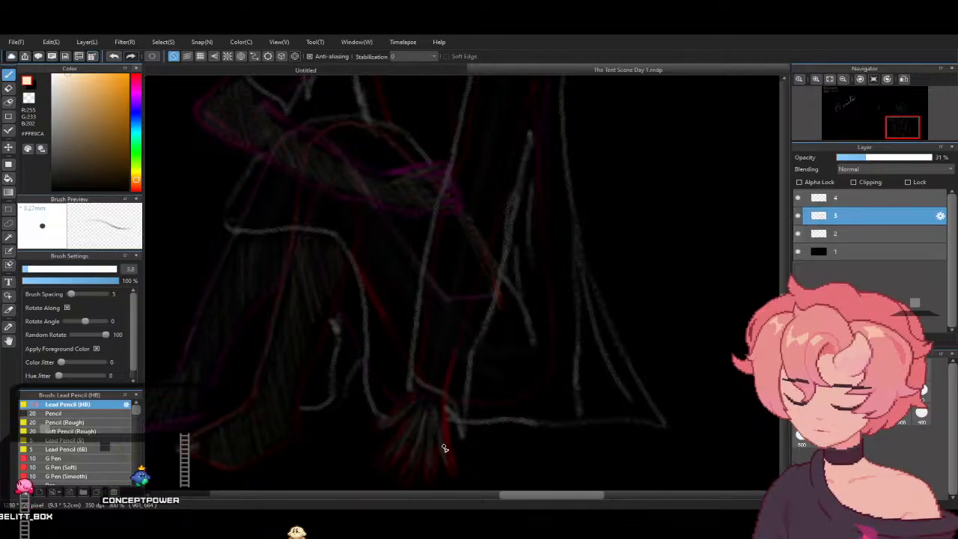
- Shade the lower face beside the hair in pale peach and add lighter highlights to the elbow, shins and feet
{"action": "left_click_drag", "start_coordinate": [784, 350], "coordinate": [784, 340]}
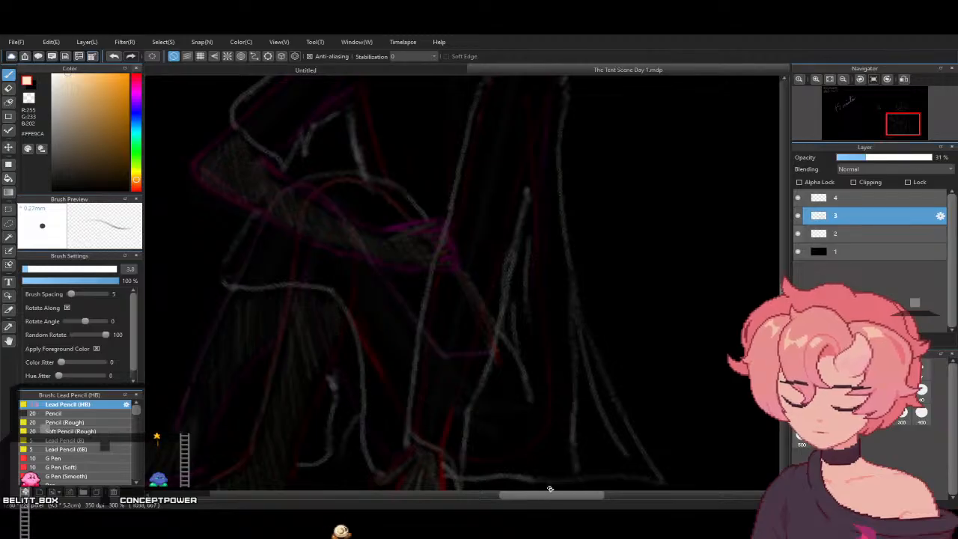
{"action": "left_click_drag", "start_coordinate": [784, 340], "coordinate": [784, 291]}
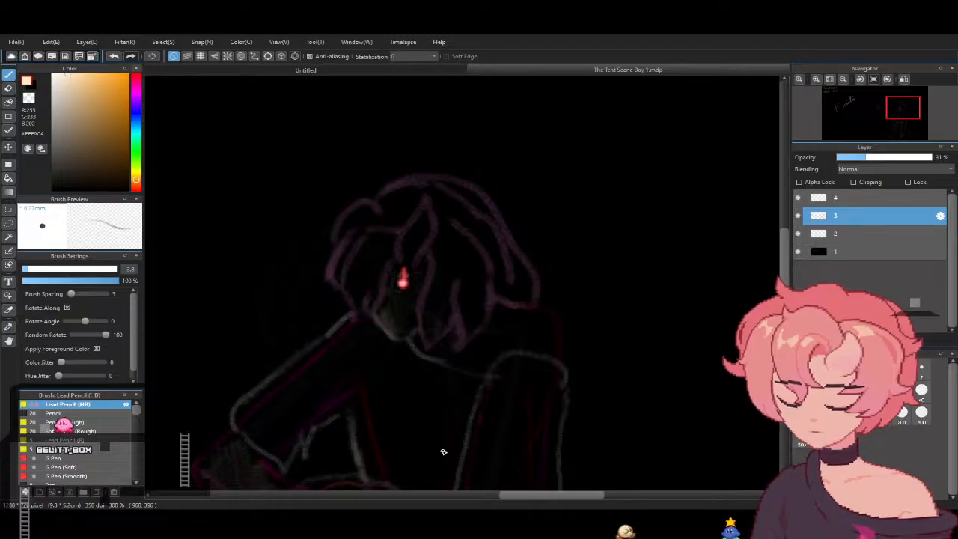
{"action": "left_click_drag", "start_coordinate": [586, 497], "coordinate": [558, 498]}
{"action": "left_click_drag", "start_coordinate": [784, 282], "coordinate": [785, 310]}
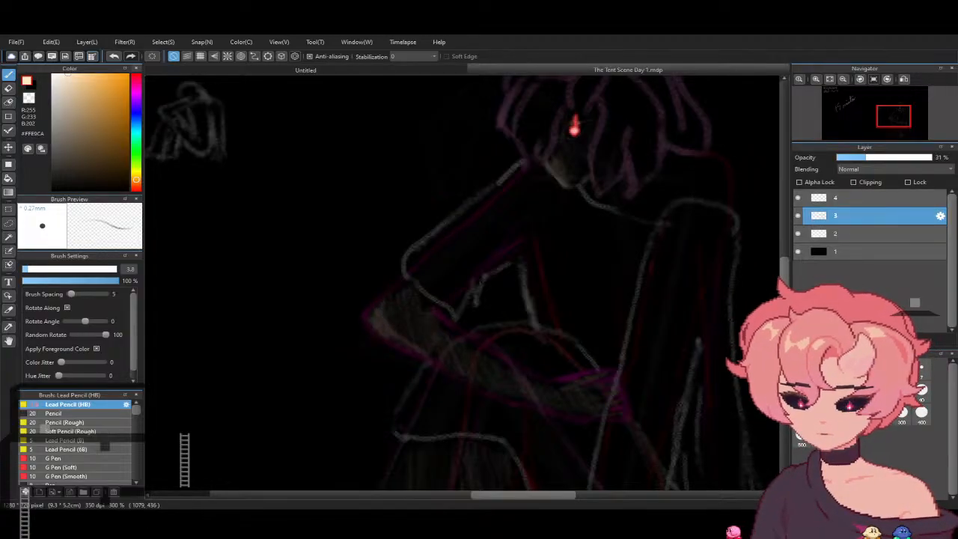
{"action": "scroll", "coordinate": [620, 391], "scroll_direction": "down", "scroll_amount": 5}
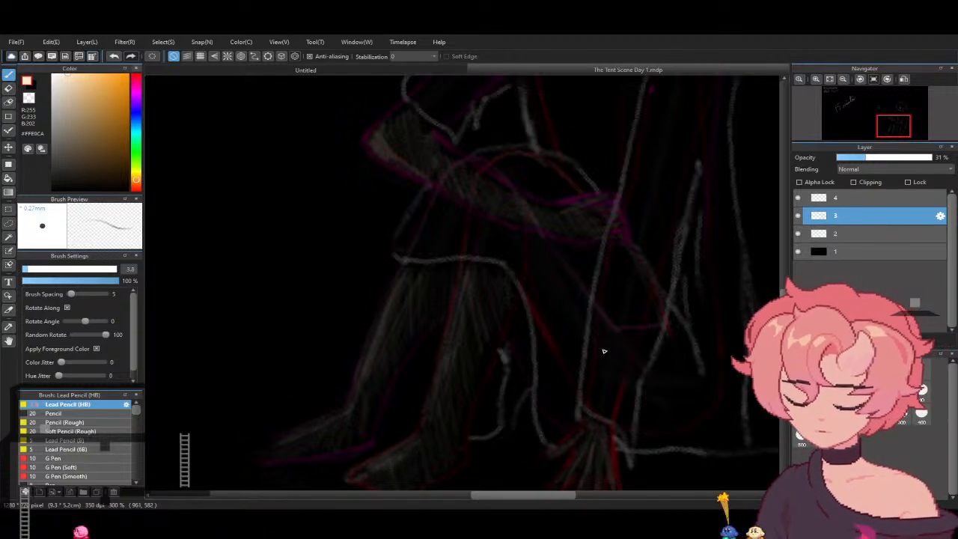
- Hatch the exposed neck and shoulder above the neckline in pale peach and brighten the top of the shoulder
{"action": "left_click_drag", "start_coordinate": [543, 495], "coordinate": [570, 497]}
{"action": "left_click_drag", "start_coordinate": [789, 336], "coordinate": [779, 292]}
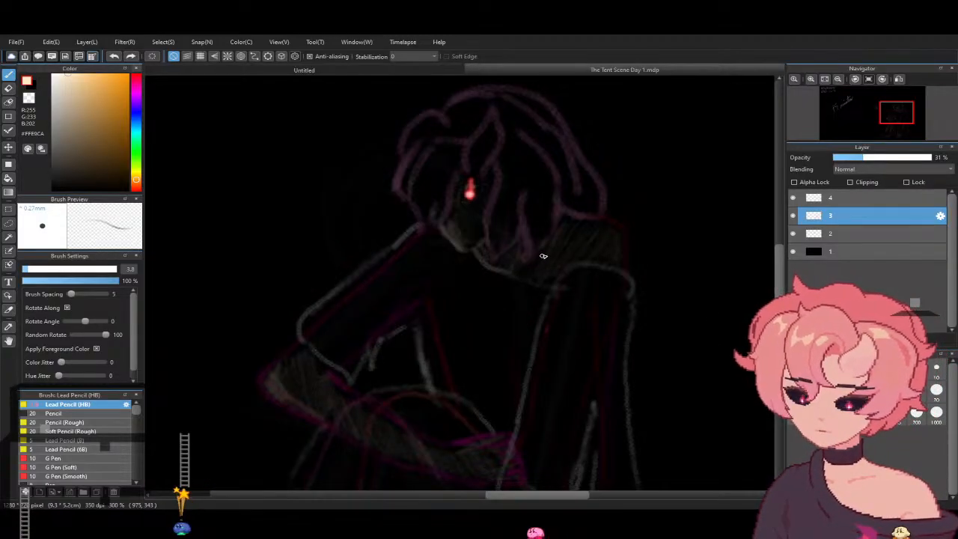
{"action": "scroll", "coordinate": [775, 310], "scroll_direction": "down", "scroll_amount": 3}
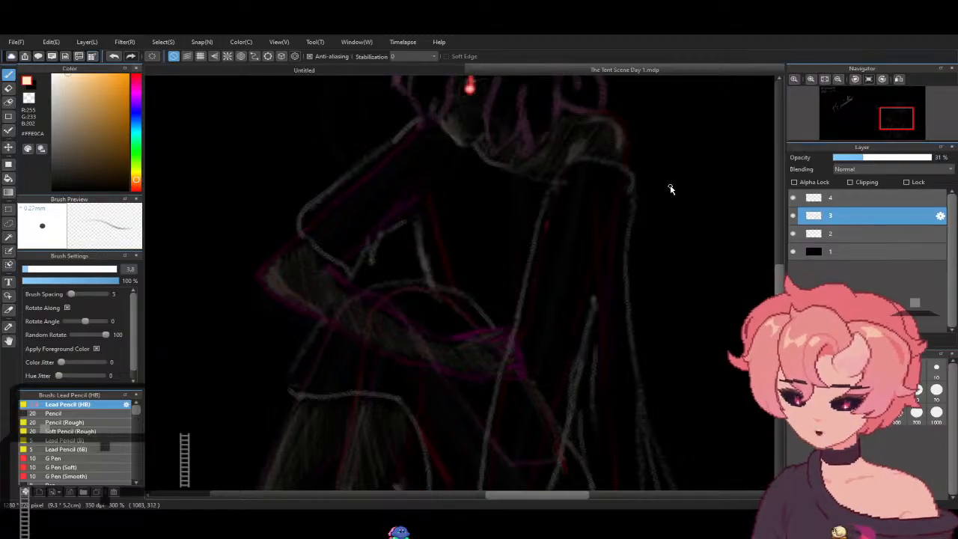
- Switch the colour to white #FFFFFF, set the brush size to 14.8 and hatch the short sleeve and the front of the torso
{"action": "left_click_drag", "start_coordinate": [565, 497], "coordinate": [565, 495]}
{"action": "left_click_drag", "start_coordinate": [110, 136], "coordinate": [27, 51]}
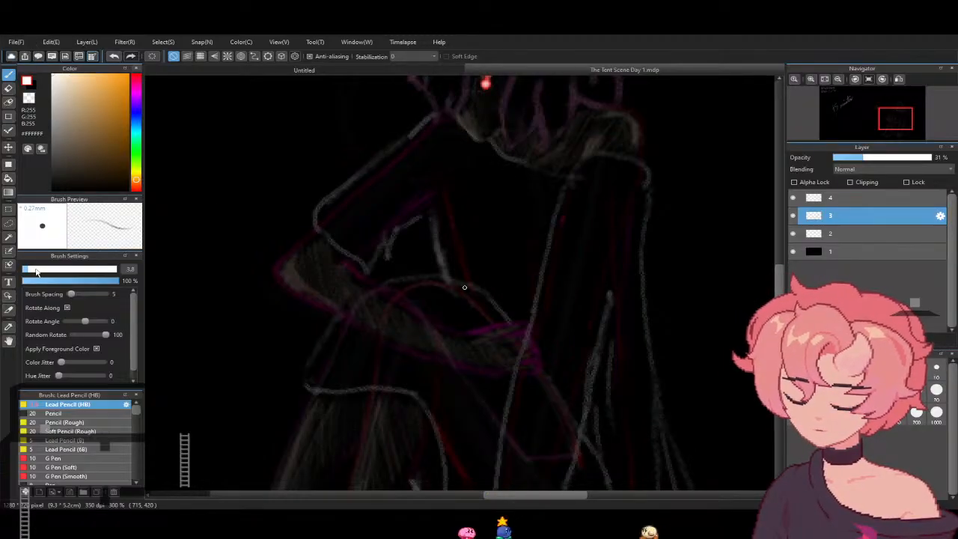
{"action": "left_click_drag", "start_coordinate": [35, 270], "coordinate": [50, 269]}
{"action": "mouse_move", "coordinate": [333, 217]}
{"action": "left_mouse_down"}
{"action": "mouse_move", "coordinate": [377, 248]}
{"action": "mouse_move", "coordinate": [393, 220]}
{"action": "mouse_move", "coordinate": [433, 210]}
{"action": "mouse_move", "coordinate": [454, 134]}
{"action": "left_mouse_up"}
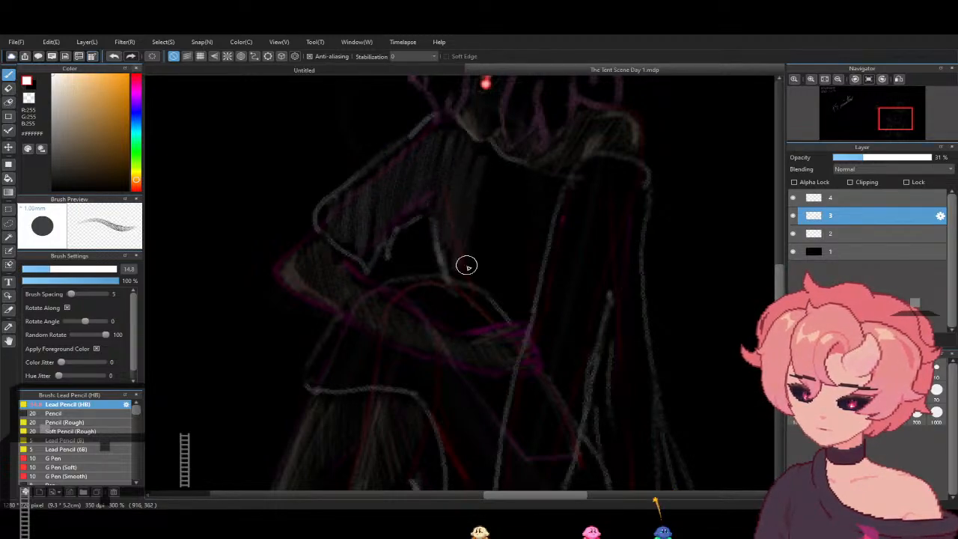
{"action": "mouse_move", "coordinate": [525, 182]}
{"action": "left_mouse_down"}
{"action": "mouse_move", "coordinate": [529, 278]}
{"action": "mouse_move", "coordinate": [586, 196]}
{"action": "mouse_move", "coordinate": [569, 201]}
{"action": "mouse_move", "coordinate": [564, 232]}
{"action": "left_mouse_up"}
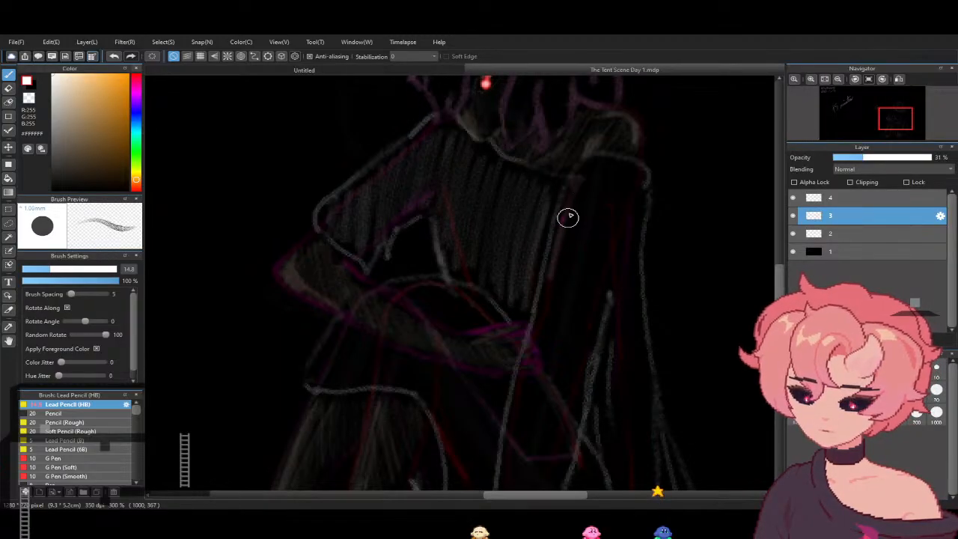
- Hatch the straight arm's long sleeve from the shoulder downward and the garment's back panel behind it in white
{"action": "left_click_drag", "start_coordinate": [564, 270], "coordinate": [566, 284]}
{"action": "mouse_move", "coordinate": [627, 183]}
{"action": "left_mouse_down"}
{"action": "mouse_move", "coordinate": [637, 182]}
{"action": "mouse_move", "coordinate": [639, 209]}
{"action": "left_mouse_up"}
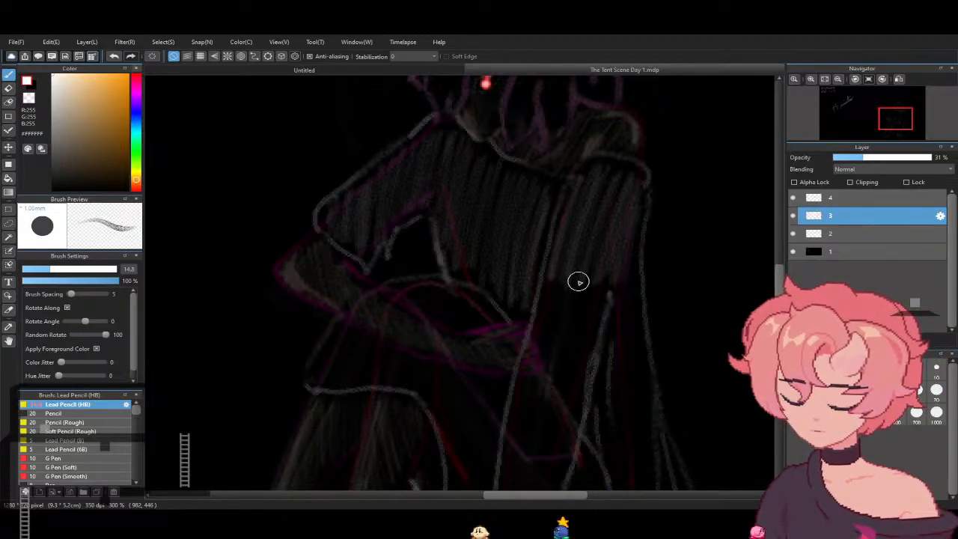
{"action": "mouse_move", "coordinate": [538, 354]}
{"action": "left_mouse_down"}
{"action": "mouse_move", "coordinate": [547, 307]}
{"action": "mouse_move", "coordinate": [565, 284]}
{"action": "mouse_move", "coordinate": [600, 282]}
{"action": "mouse_move", "coordinate": [601, 304]}
{"action": "left_mouse_up"}
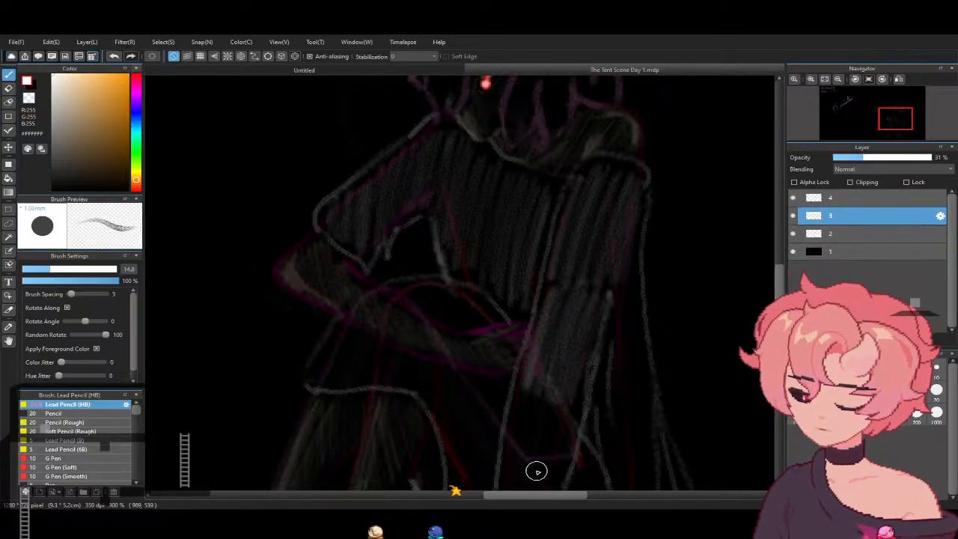
{"action": "mouse_move", "coordinate": [507, 440]}
{"action": "left_mouse_down"}
{"action": "mouse_move", "coordinate": [557, 401]}
{"action": "mouse_move", "coordinate": [556, 427]}
{"action": "mouse_move", "coordinate": [569, 418]}
{"action": "mouse_move", "coordinate": [572, 472]}
{"action": "left_mouse_up"}
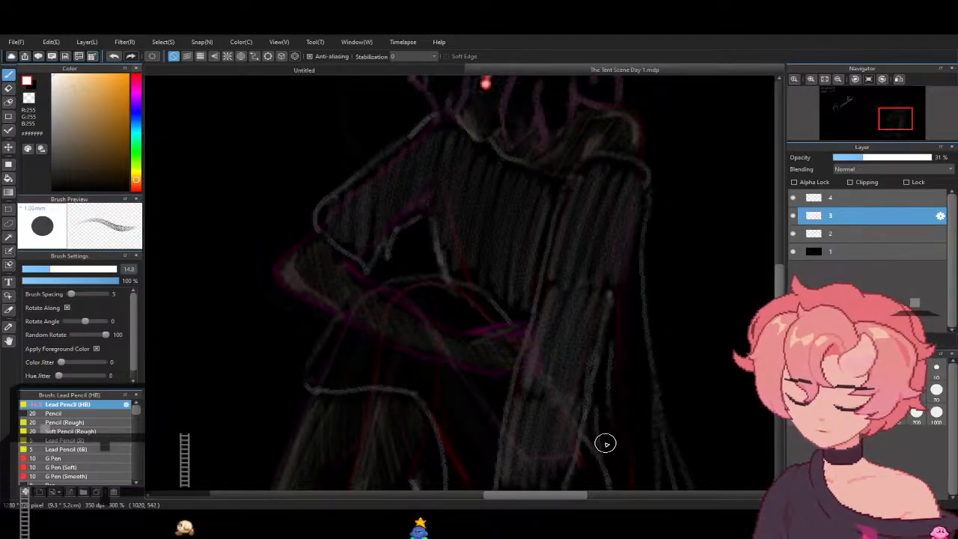
{"action": "mouse_move", "coordinate": [596, 397]}
{"action": "left_mouse_down"}
{"action": "mouse_move", "coordinate": [607, 380]}
{"action": "mouse_move", "coordinate": [620, 468]}
{"action": "left_mouse_up"}
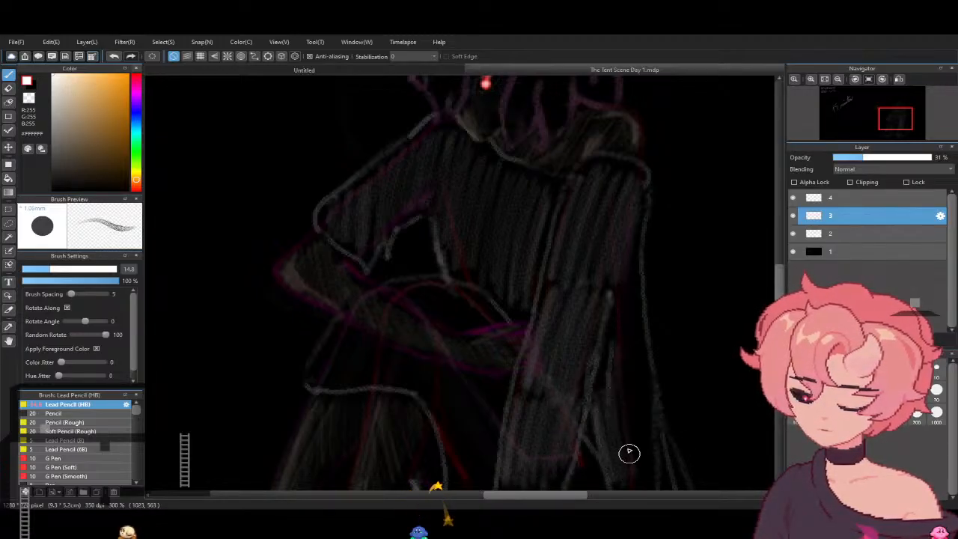
{"action": "left_click_drag", "start_coordinate": [631, 300], "coordinate": [643, 442]}
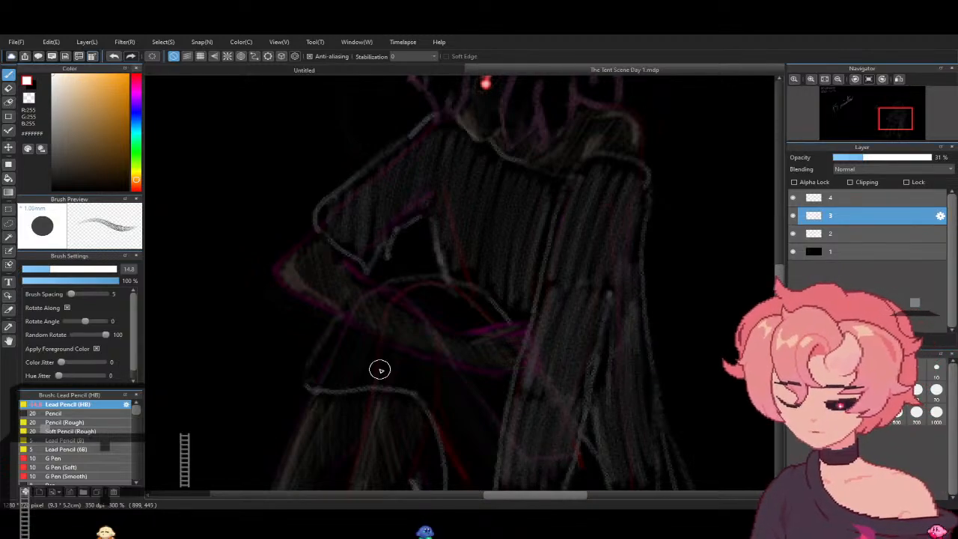
- Undo the hatching across the forearm, then hatch the knee drape below it and the lower garment down to the flared hem
{"action": "mouse_move", "coordinate": [310, 379]}
{"action": "left_mouse_down"}
{"action": "mouse_move", "coordinate": [349, 317]}
{"action": "mouse_move", "coordinate": [332, 387]}
{"action": "mouse_move", "coordinate": [365, 377]}
{"action": "mouse_move", "coordinate": [366, 389]}
{"action": "mouse_move", "coordinate": [390, 366]}
{"action": "mouse_move", "coordinate": [388, 382]}
{"action": "mouse_move", "coordinate": [403, 356]}
{"action": "left_mouse_up"}
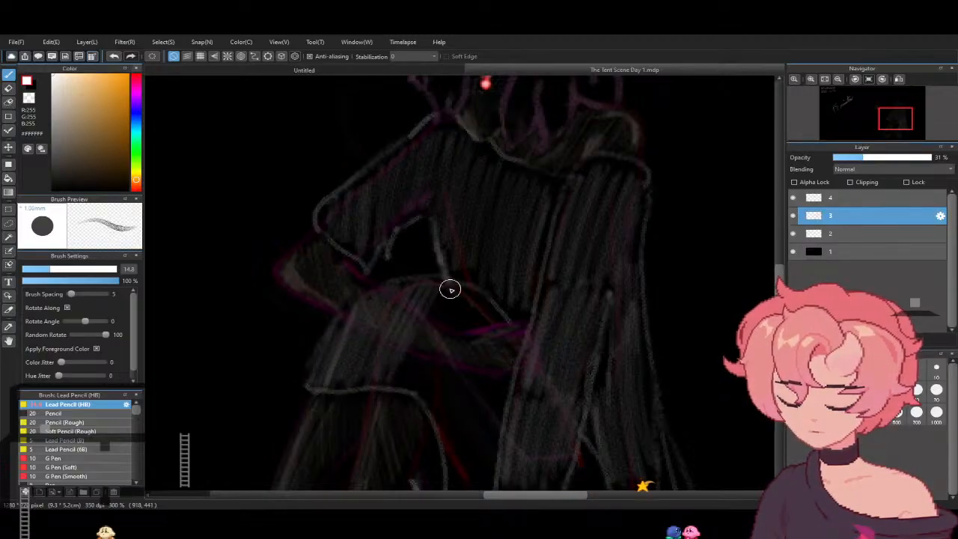
{"action": "key", "text": "ctrl+z"}
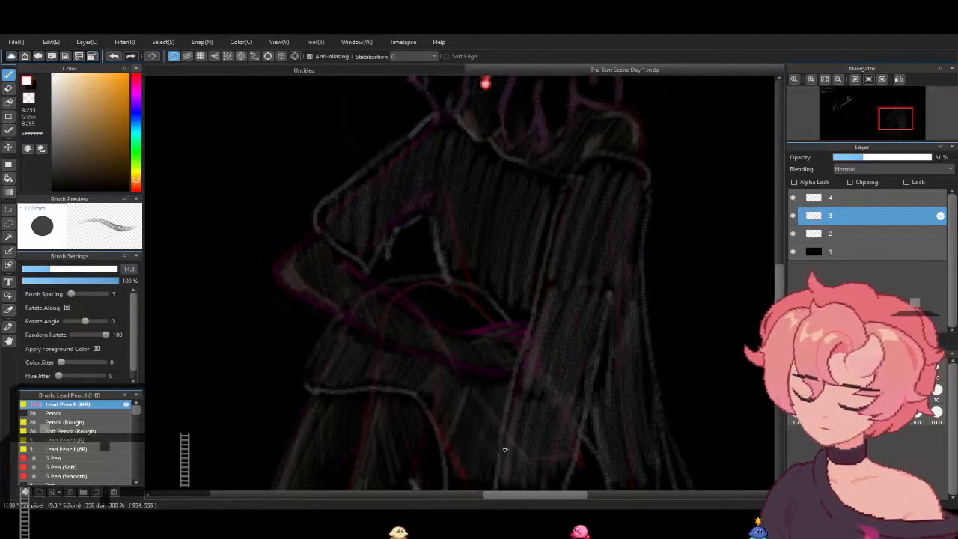
{"action": "scroll", "coordinate": [504, 449], "scroll_direction": "down", "scroll_amount": 5}
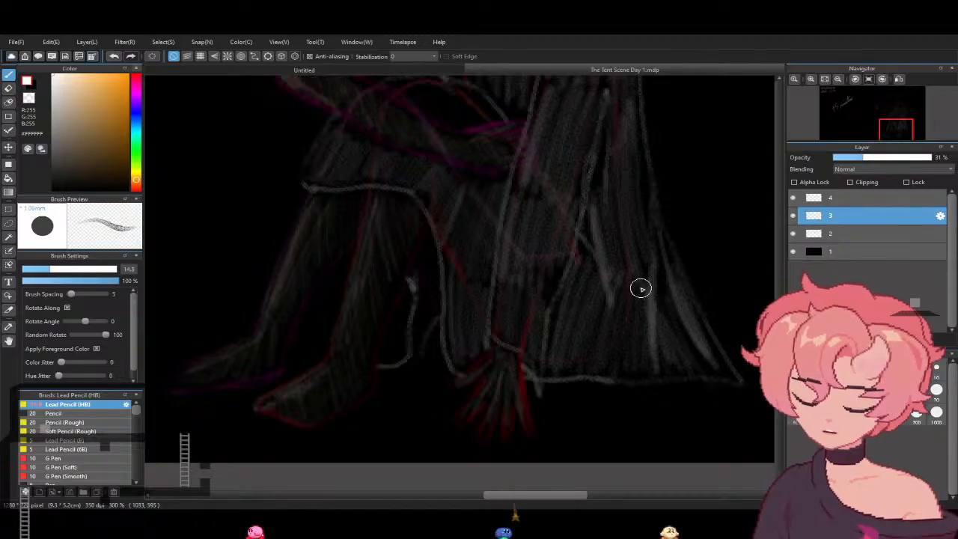
{"action": "scroll", "coordinate": [628, 314], "scroll_direction": "up", "scroll_amount": 2}
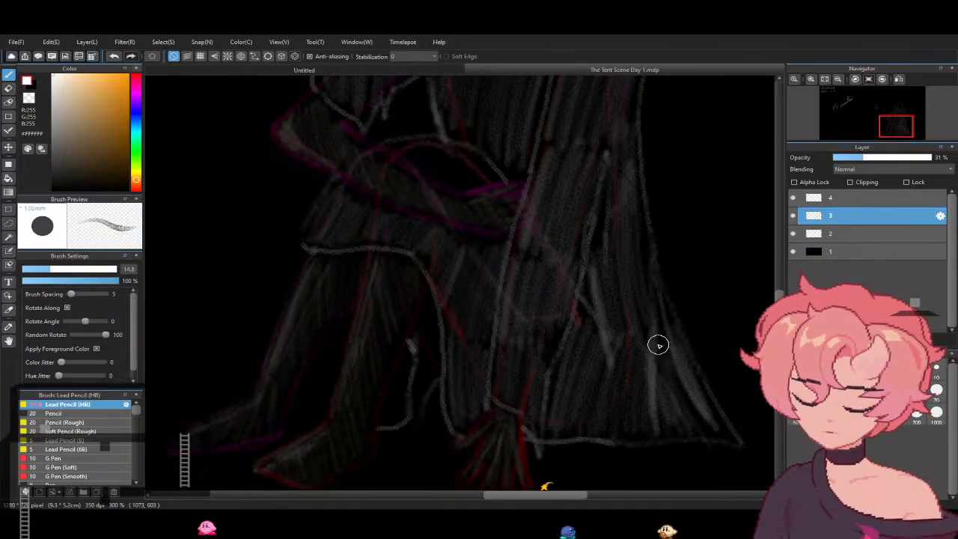
- Hatch the knee cloth above the forearm and lighten the short sleeve's outer edge and the long sleeve's shoulder and front edge
{"action": "scroll", "coordinate": [649, 333], "scroll_direction": "up", "scroll_amount": 5}
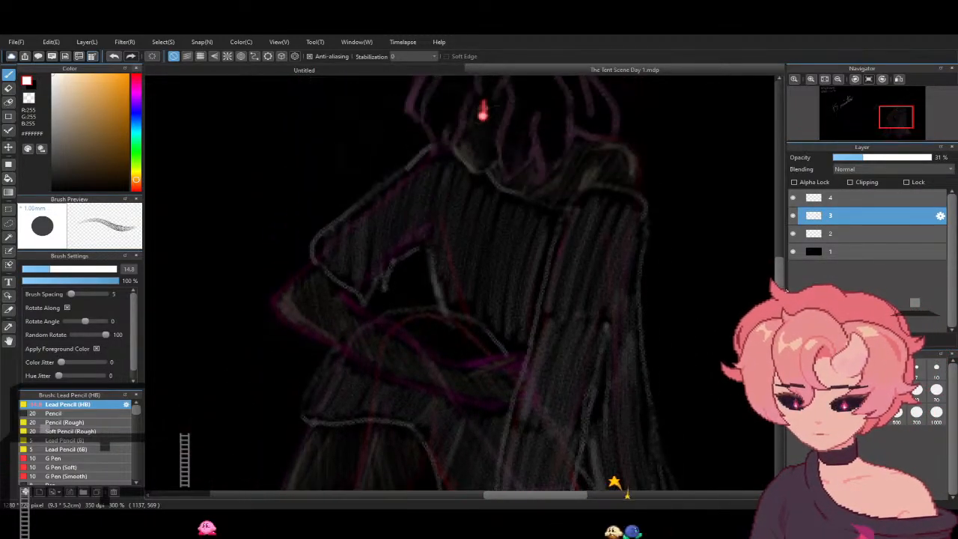
{"action": "scroll", "coordinate": [627, 493], "scroll_direction": "up", "scroll_amount": 3}
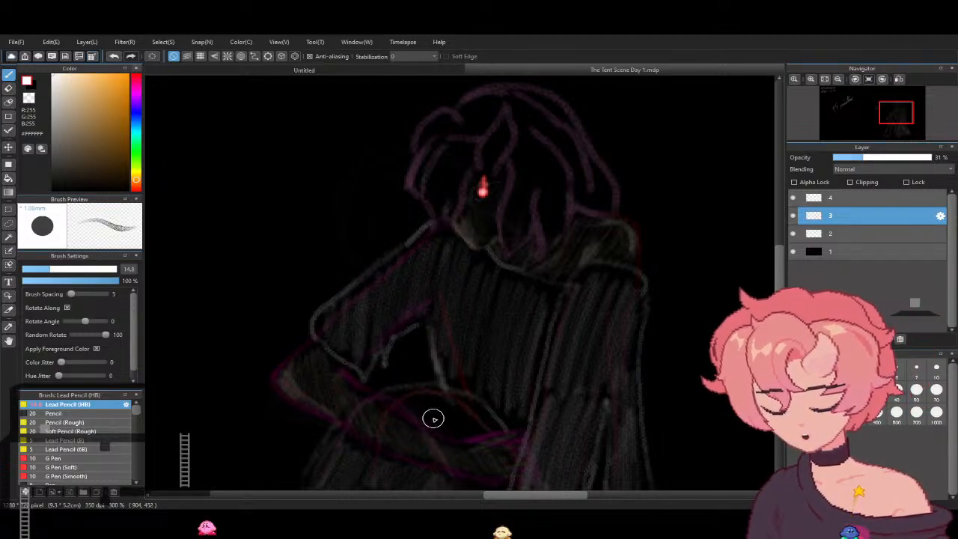
{"action": "mouse_move", "coordinate": [432, 413]}
{"action": "left_mouse_down"}
{"action": "mouse_move", "coordinate": [425, 399]}
{"action": "mouse_move", "coordinate": [486, 422]}
{"action": "mouse_move", "coordinate": [470, 406]}
{"action": "mouse_move", "coordinate": [425, 398]}
{"action": "mouse_move", "coordinate": [481, 437]}
{"action": "mouse_move", "coordinate": [492, 427]}
{"action": "mouse_move", "coordinate": [474, 407]}
{"action": "left_mouse_up"}
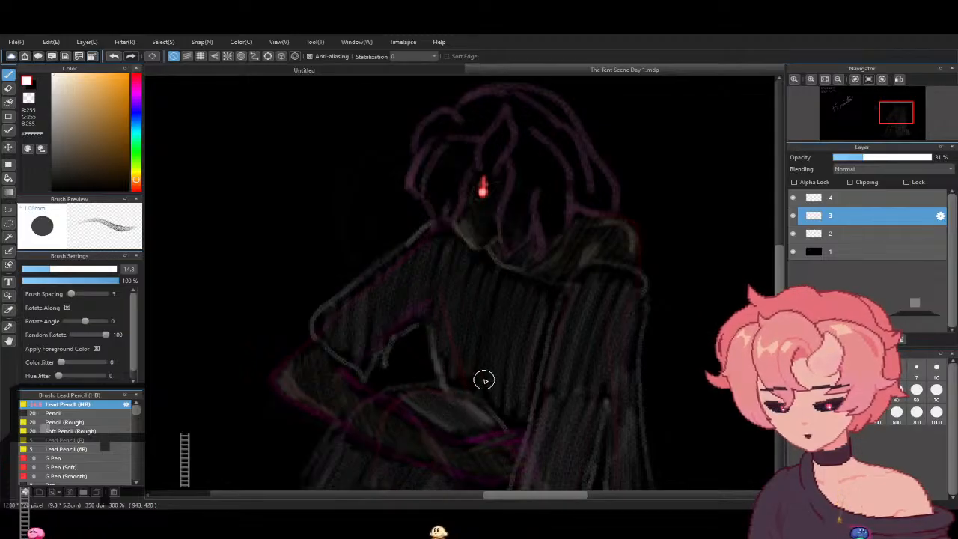
{"action": "mouse_move", "coordinate": [396, 250]}
{"action": "left_mouse_down"}
{"action": "mouse_move", "coordinate": [379, 268]}
{"action": "mouse_move", "coordinate": [408, 257]}
{"action": "mouse_move", "coordinate": [382, 278]}
{"action": "mouse_move", "coordinate": [412, 247]}
{"action": "left_mouse_up"}
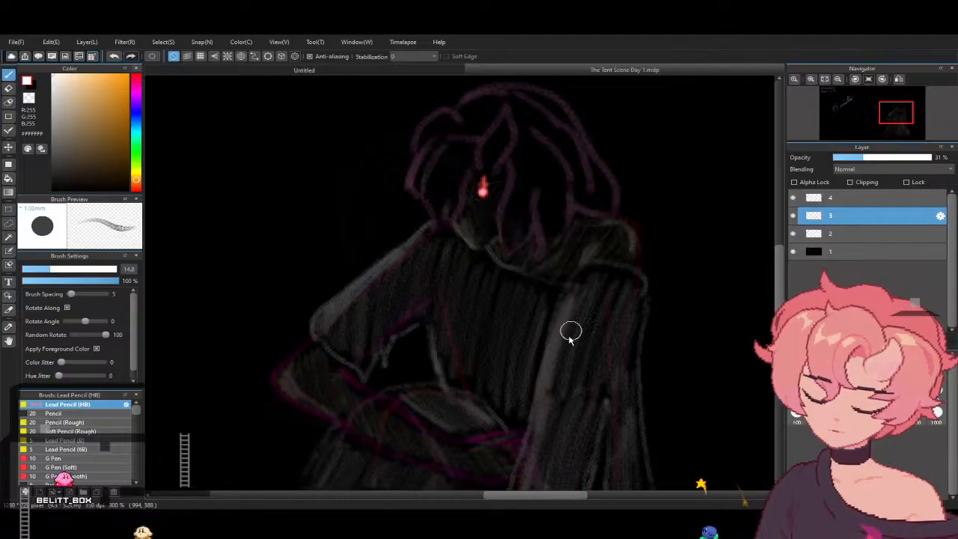
{"action": "mouse_move", "coordinate": [641, 284]}
{"action": "left_mouse_down"}
{"action": "mouse_move", "coordinate": [605, 267]}
{"action": "mouse_move", "coordinate": [575, 286]}
{"action": "left_mouse_up"}
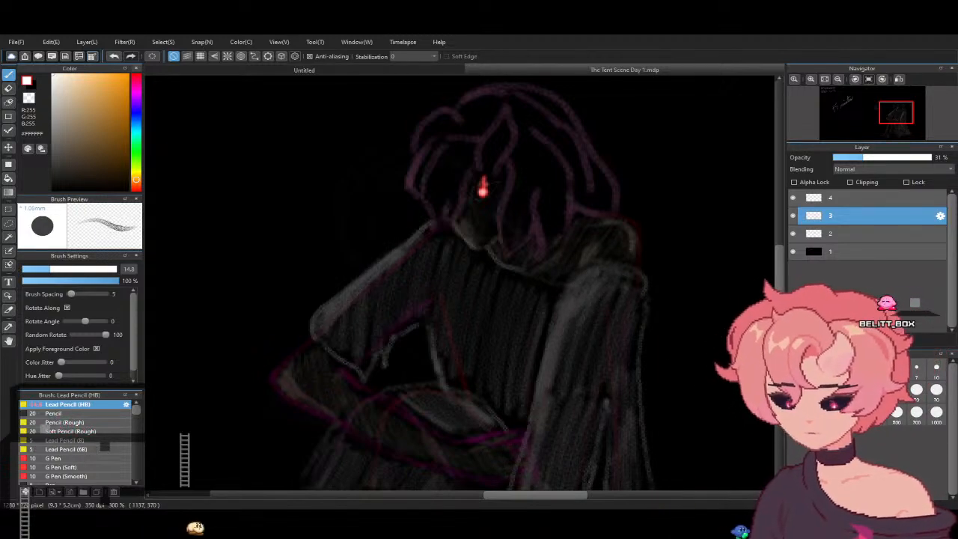
- Lighten the knee drape's edge and hem, the long sleeve's lower front edge and the folds of the flared back
{"action": "scroll", "coordinate": [479, 285], "scroll_direction": "down", "scroll_amount": 1}
{"action": "scroll", "coordinate": [461, 285], "scroll_direction": "down", "scroll_amount": 2}
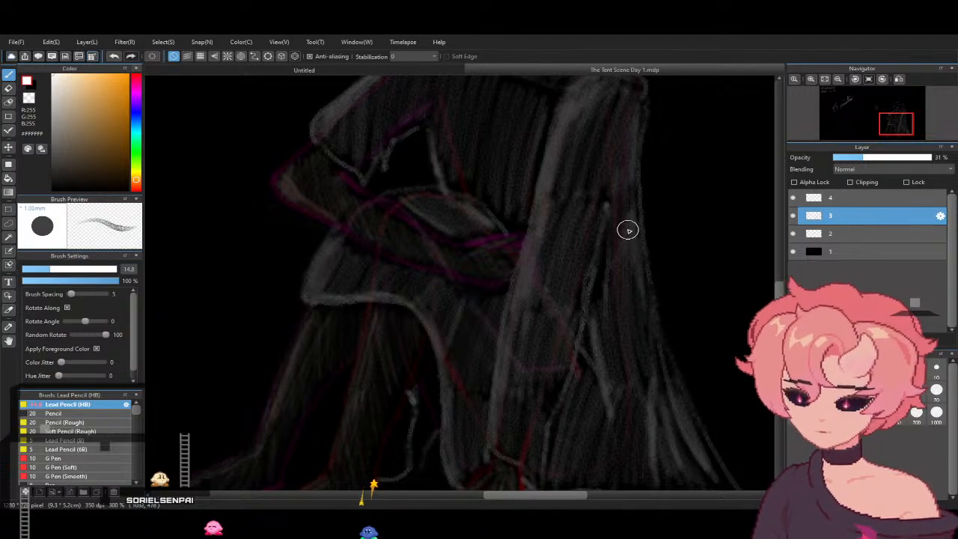
{"action": "left_click_drag", "start_coordinate": [778, 298], "coordinate": [787, 278]}
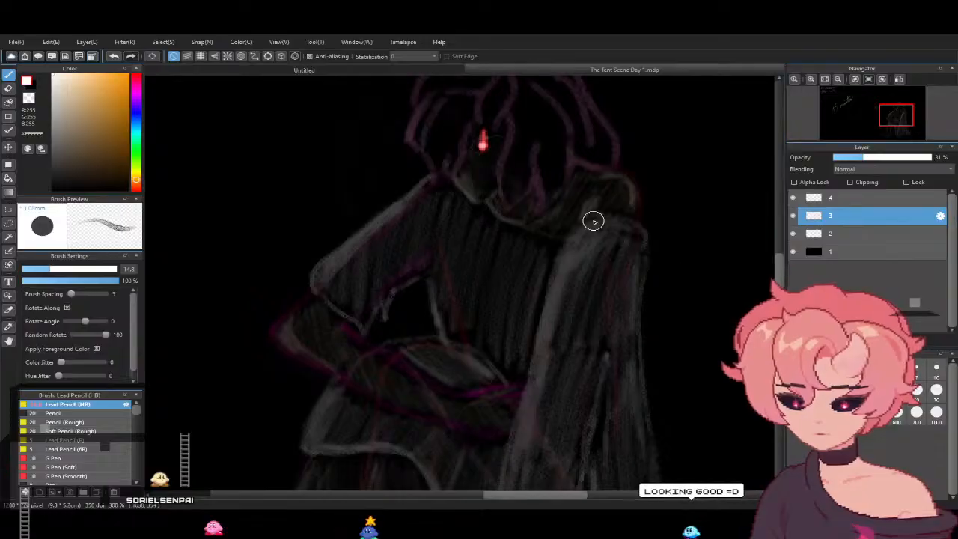
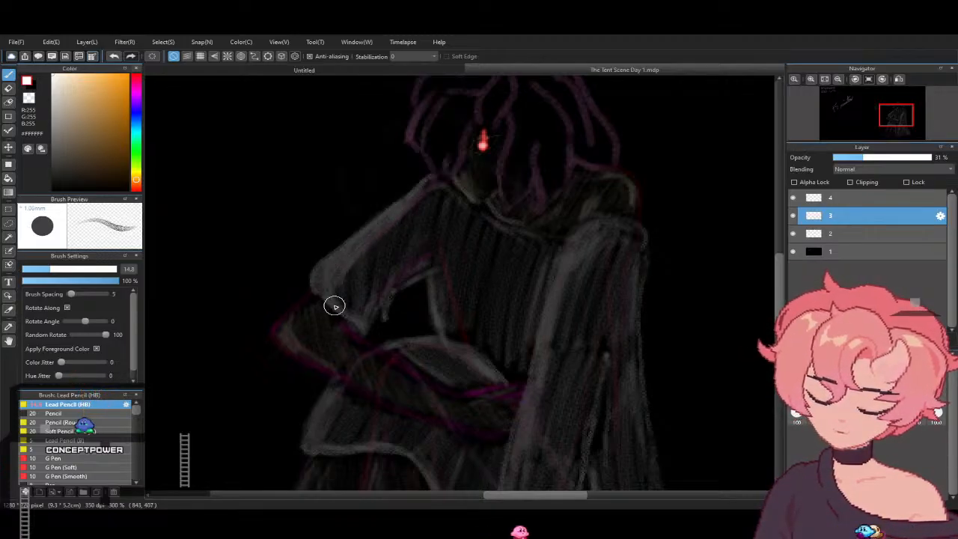
- Hide layer 2 and toggle layer 3's visibility off and on to check the shading across the whole figure
{"action": "left_click_drag", "start_coordinate": [779, 310], "coordinate": [779, 323]}
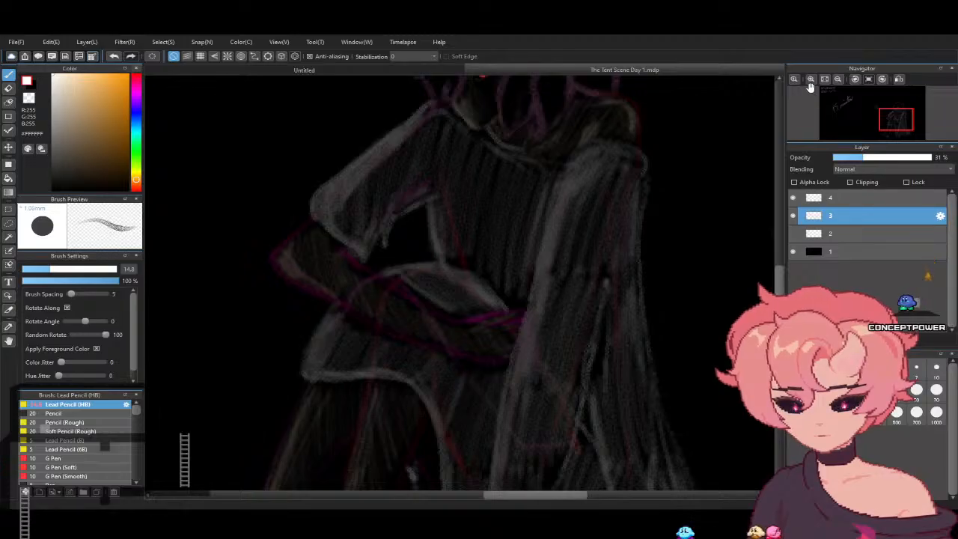
{"action": "left_click", "coordinate": [838, 80]}
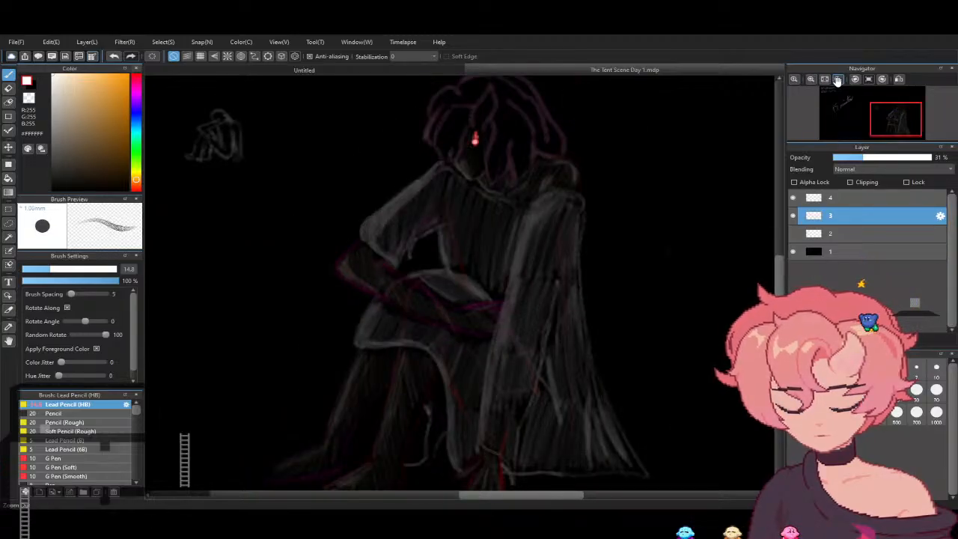
{"action": "left_click", "coordinate": [838, 81]}
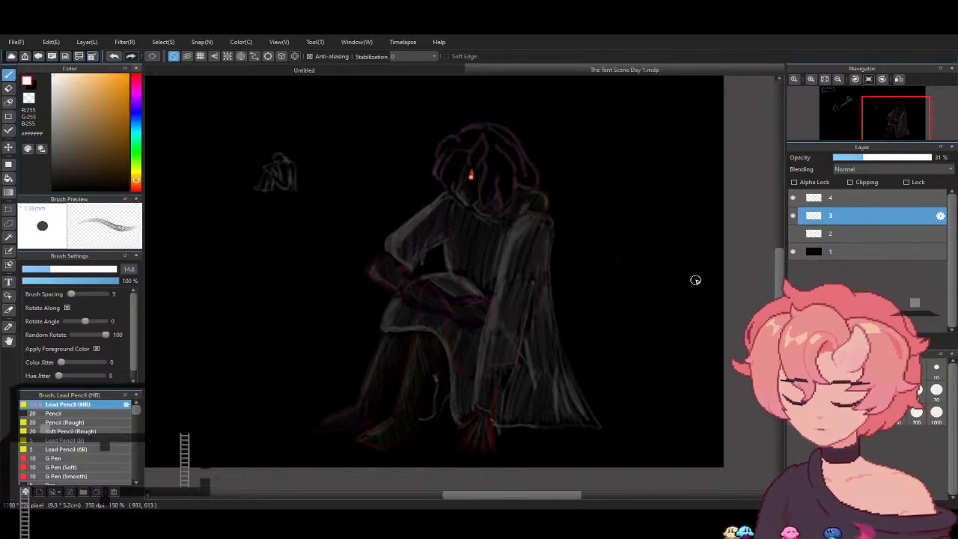
{"action": "left_click", "coordinate": [793, 216]}
{"action": "left_click", "coordinate": [792, 216]}
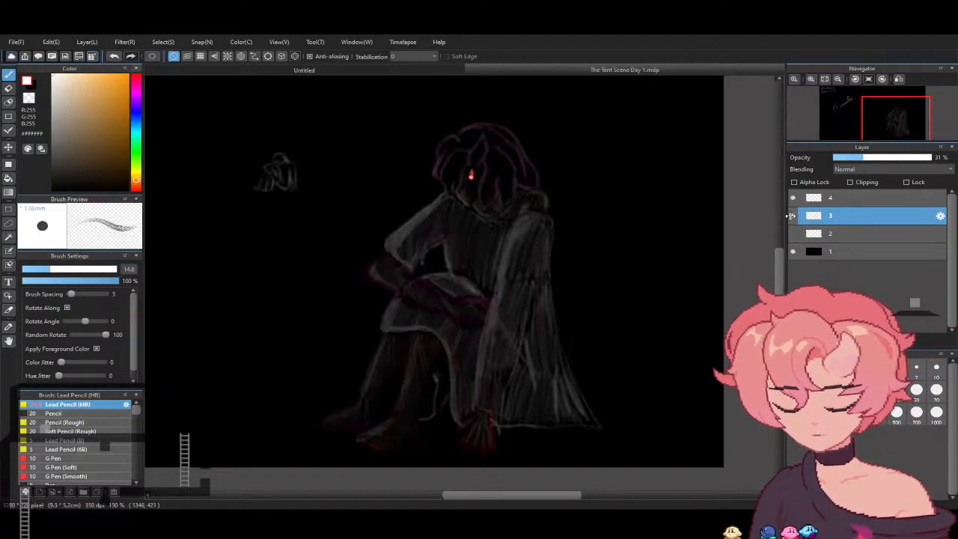
{"action": "left_click", "coordinate": [793, 216]}
{"action": "left_click", "coordinate": [791, 215]}
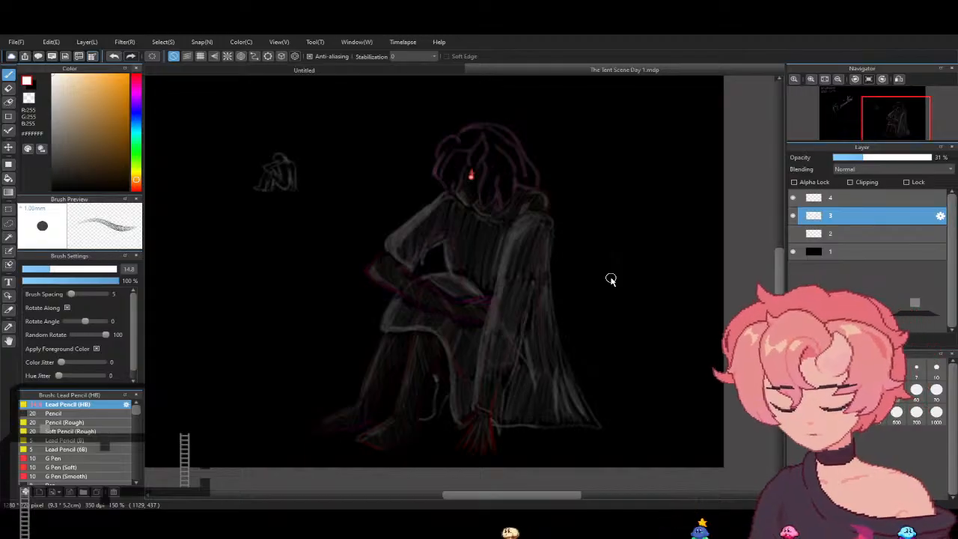
- Lighten the long sleeve's cuff edge above the hand on the ground and the garment fold beside it in white
{"action": "left_click", "coordinate": [810, 79]}
{"action": "left_click", "coordinate": [810, 80]}
{"action": "scroll", "coordinate": [763, 294], "scroll_direction": "down", "scroll_amount": 6}
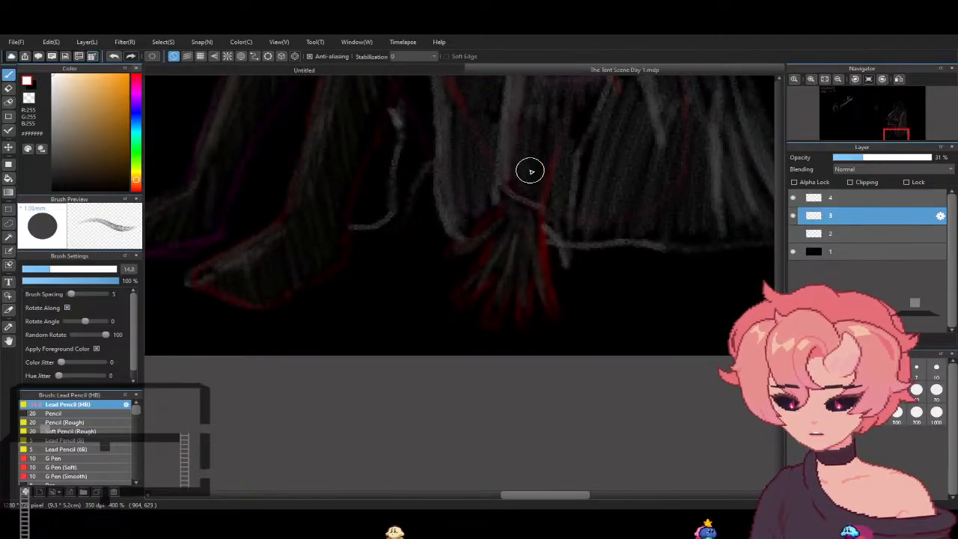
{"action": "mouse_move", "coordinate": [499, 180]}
{"action": "left_mouse_down"}
{"action": "mouse_move", "coordinate": [529, 204]}
{"action": "mouse_move", "coordinate": [503, 185]}
{"action": "mouse_move", "coordinate": [537, 199]}
{"action": "mouse_move", "coordinate": [564, 240]}
{"action": "left_mouse_up"}
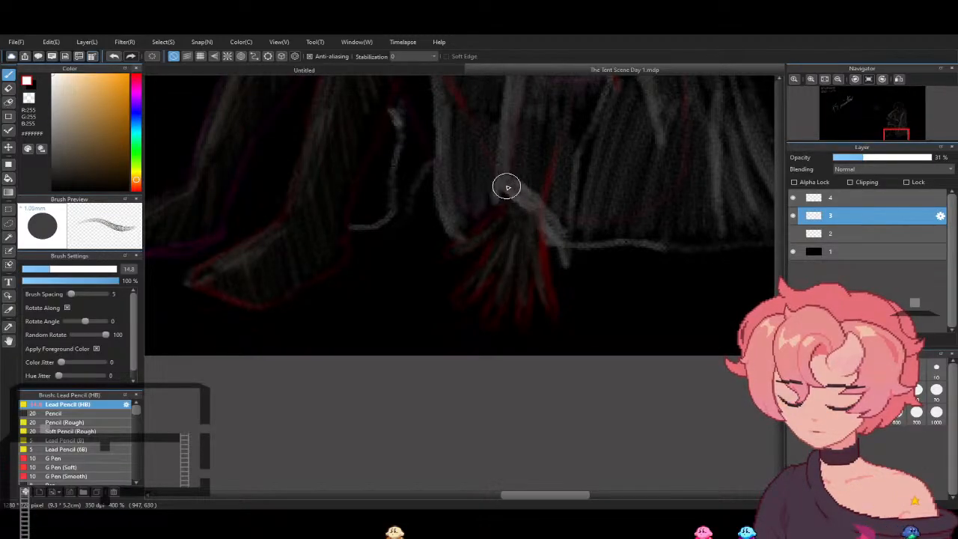
{"action": "left_click_drag", "start_coordinate": [573, 155], "coordinate": [567, 202]}
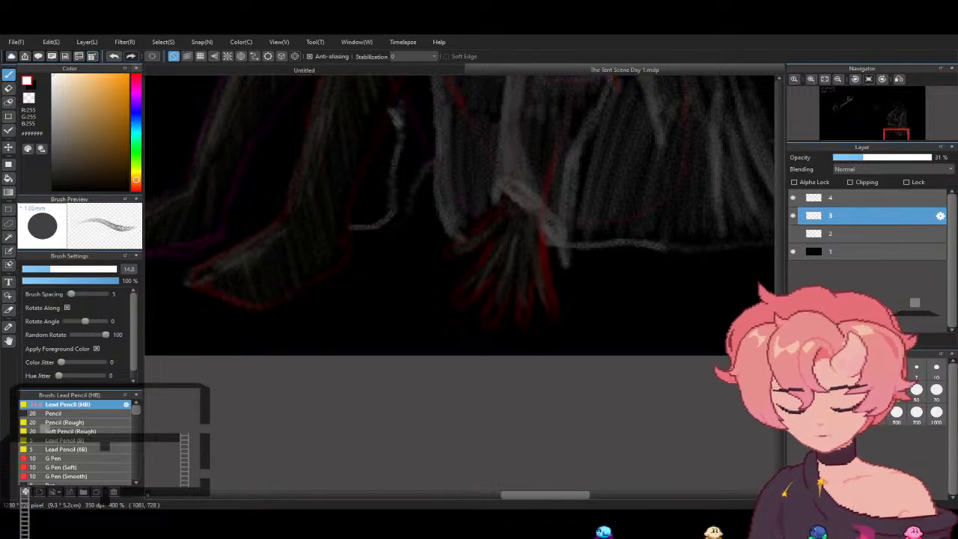
- Hatch the figure's hair strands in pink #FF9DD2 with the Lead Pencil (HB) at size 9.8
{"action": "scroll", "coordinate": [552, 235], "scroll_direction": "up", "scroll_amount": 5}
{"action": "scroll", "coordinate": [776, 277], "scroll_direction": "up", "scroll_amount": 8}
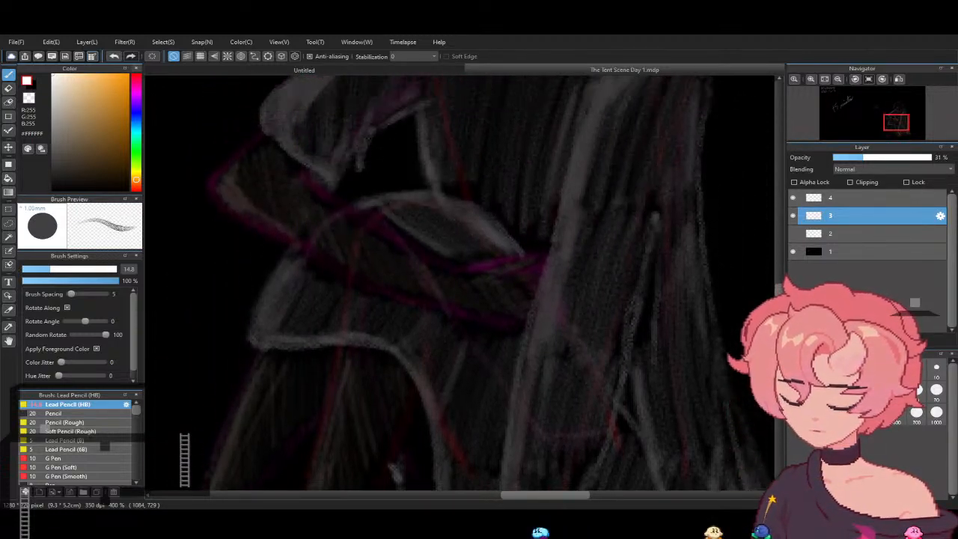
{"action": "scroll", "coordinate": [753, 274], "scroll_direction": "down", "scroll_amount": 1}
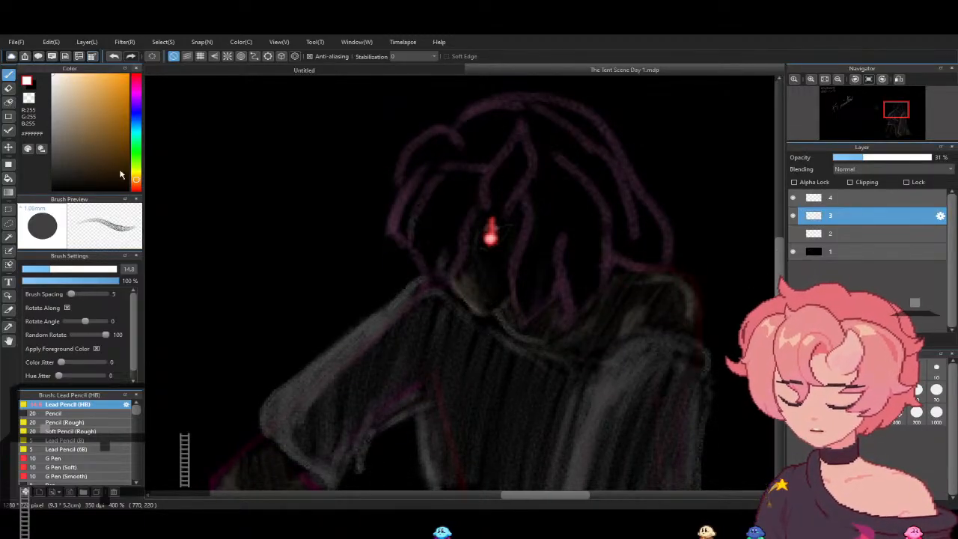
{"action": "left_click_drag", "start_coordinate": [133, 87], "coordinate": [135, 85]}
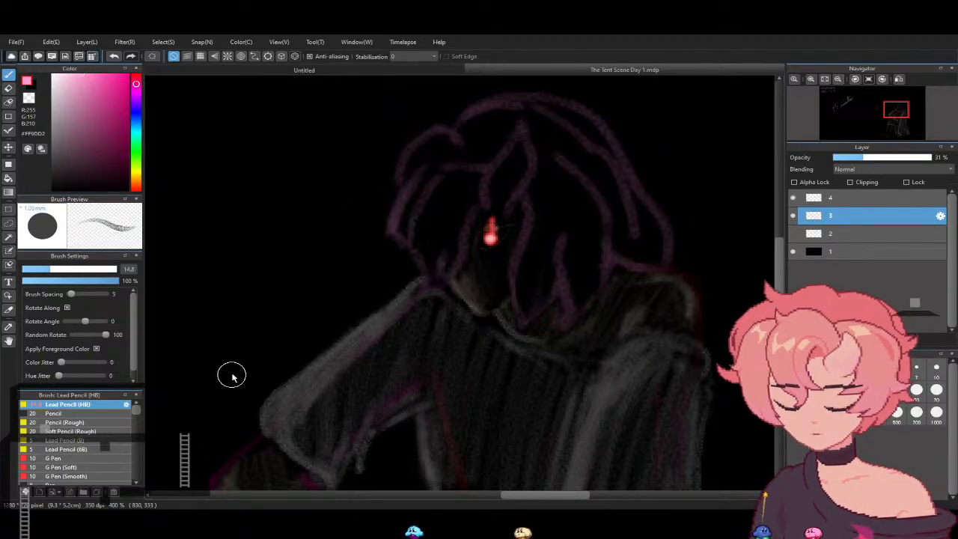
{"action": "left_click_drag", "start_coordinate": [39, 269], "coordinate": [33, 269]}
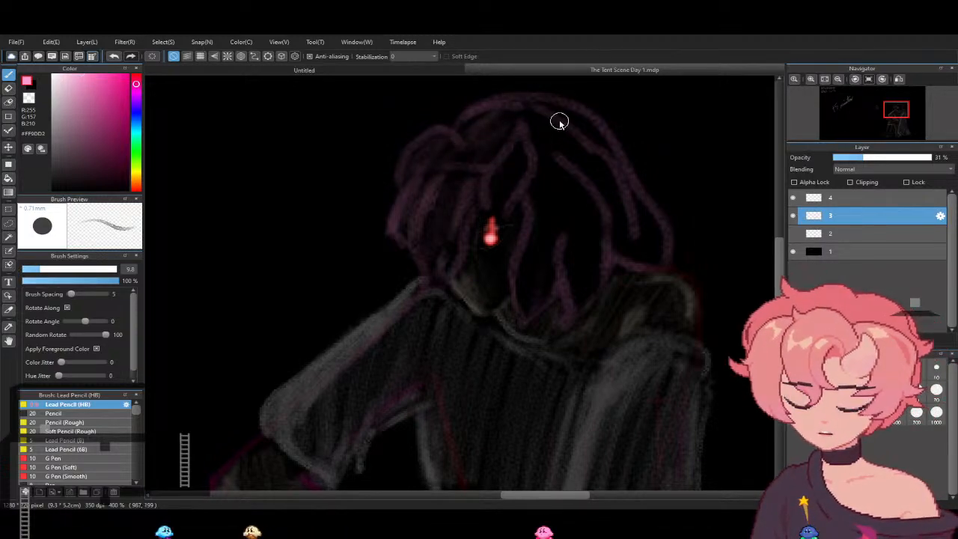
{"action": "mouse_move", "coordinate": [537, 198]}
{"action": "left_mouse_down"}
{"action": "mouse_move", "coordinate": [528, 289]}
{"action": "mouse_move", "coordinate": [541, 291]}
{"action": "mouse_move", "coordinate": [549, 186]}
{"action": "mouse_move", "coordinate": [539, 190]}
{"action": "mouse_move", "coordinate": [548, 251]}
{"action": "left_mouse_up"}
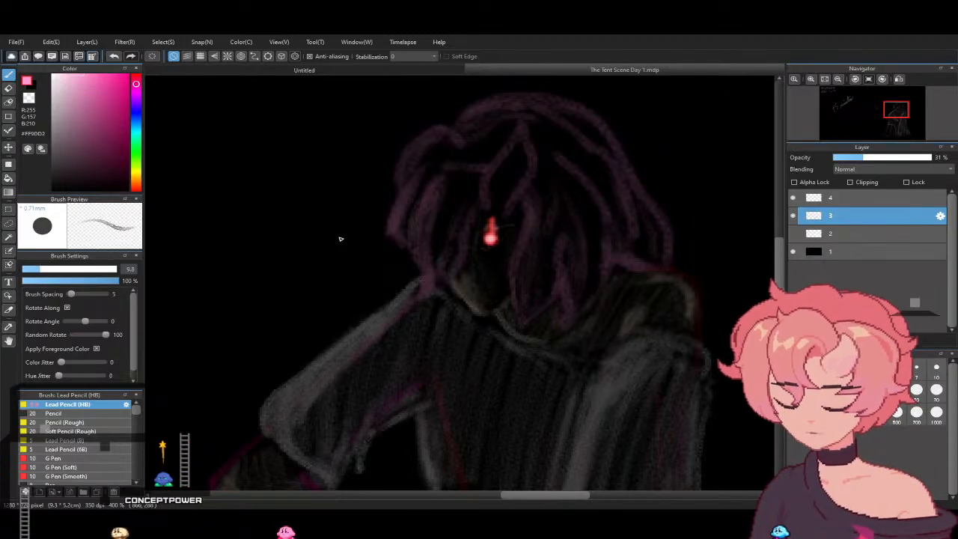
- Cover the "+5 minutes" note on layer 1 in black with a size 41 pencil and return the brush colour to white
{"action": "left_click_drag", "start_coordinate": [585, 496], "coordinate": [603, 497]}
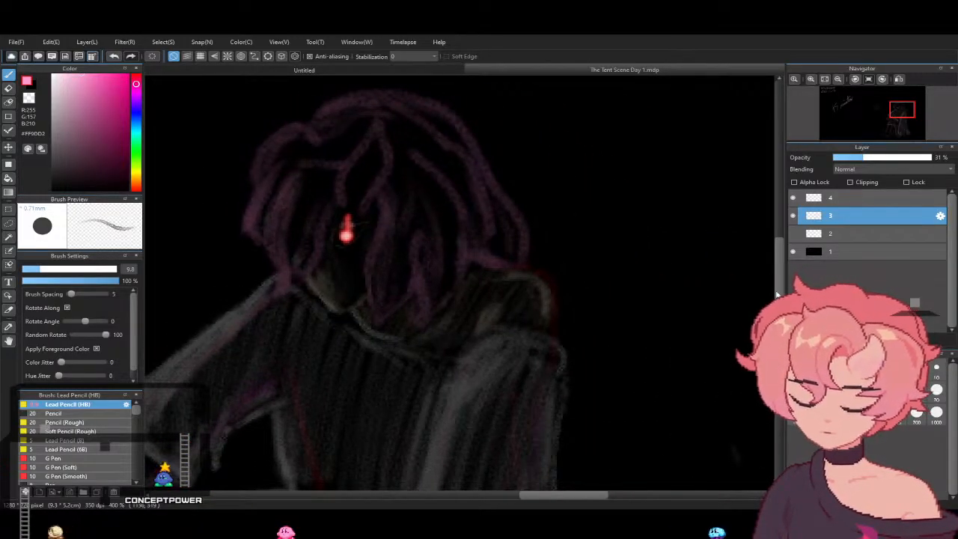
{"action": "scroll", "coordinate": [770, 291], "scroll_direction": "down", "scroll_amount": 3}
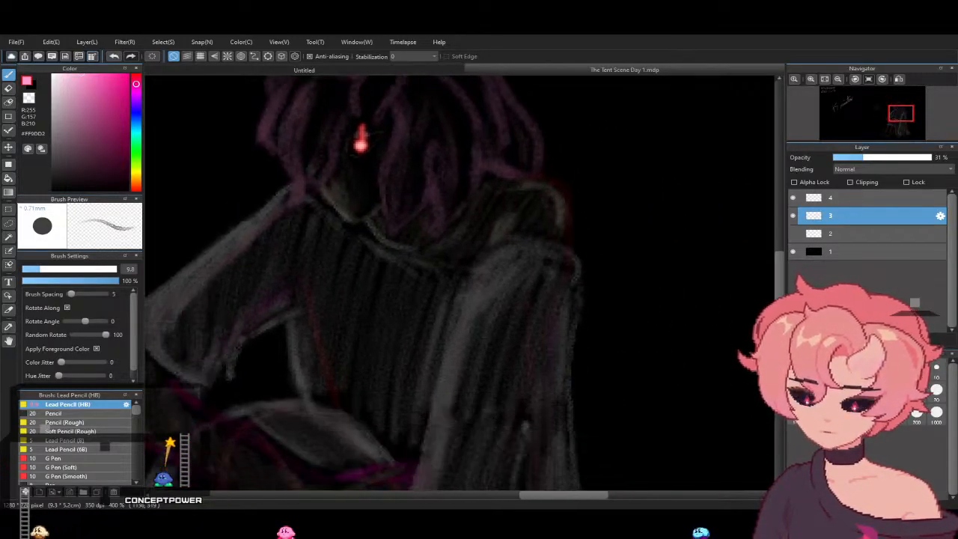
{"action": "left_click", "coordinate": [839, 80]}
{"action": "left_click", "coordinate": [839, 80]}
{"action": "mouse_move", "coordinate": [586, 492]}
{"action": "left_mouse_down"}
{"action": "mouse_move", "coordinate": [526, 493]}
{"action": "mouse_move", "coordinate": [554, 493]}
{"action": "left_mouse_up"}
{"action": "mouse_move", "coordinate": [779, 259]}
{"action": "left_mouse_down"}
{"action": "mouse_move", "coordinate": [778, 271]}
{"action": "mouse_move", "coordinate": [779, 263]}
{"action": "left_mouse_up"}
{"action": "left_click", "coordinate": [817, 252]}
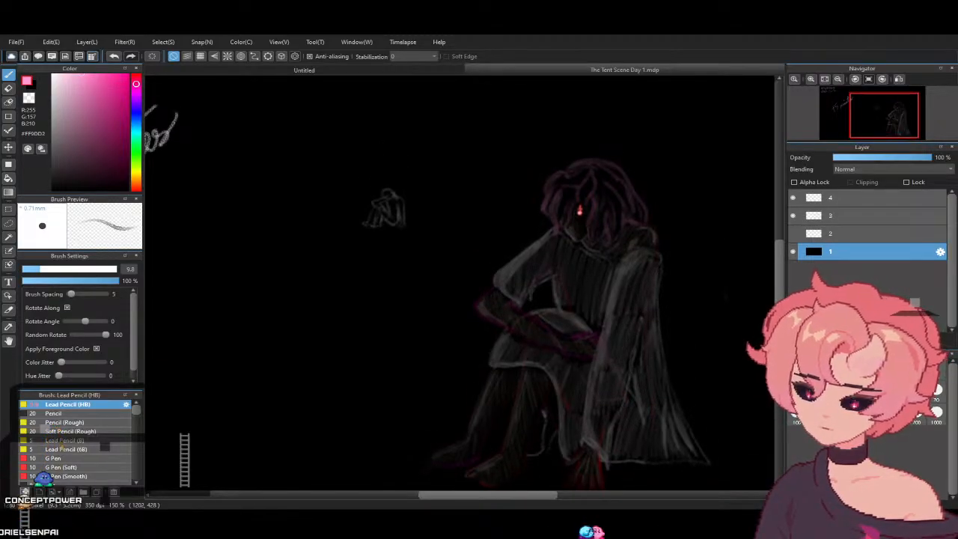
{"action": "left_click_drag", "start_coordinate": [779, 322], "coordinate": [779, 319]}
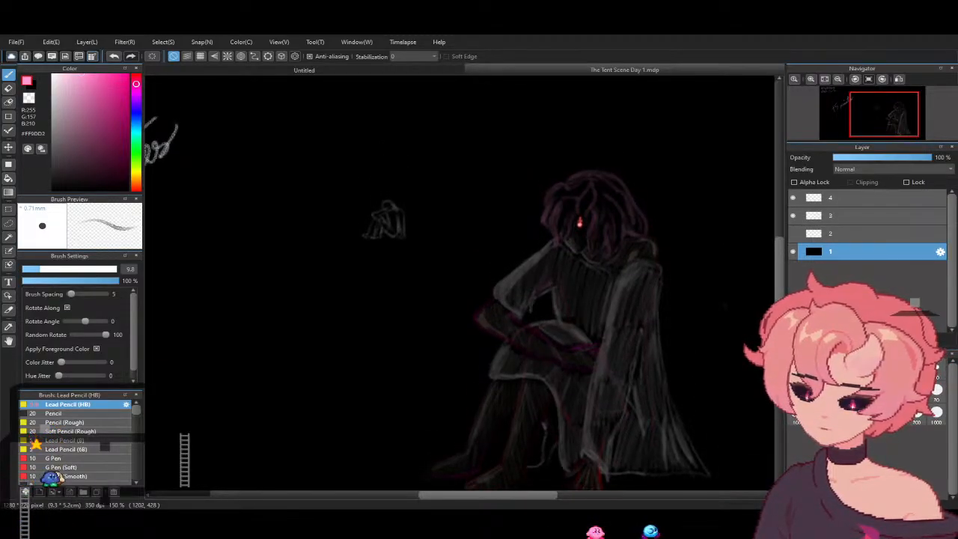
{"action": "left_click", "coordinate": [834, 84]}
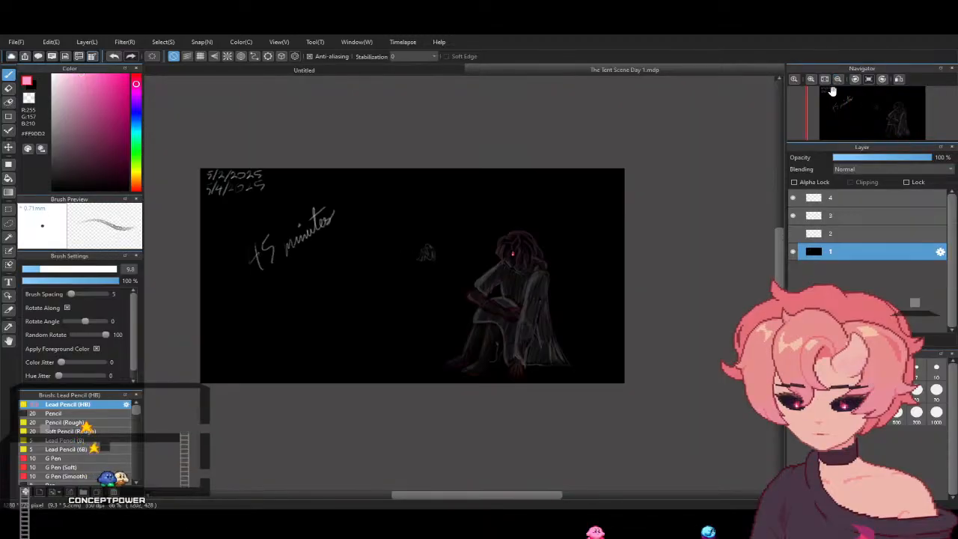
{"action": "scroll", "coordinate": [480, 432], "scroll_direction": "up", "scroll_amount": 2}
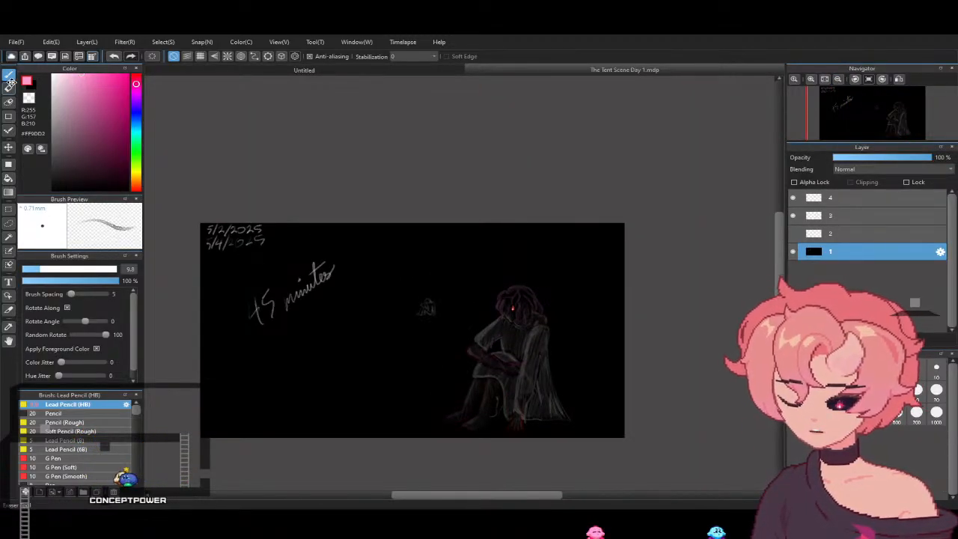
{"action": "left_click_drag", "start_coordinate": [100, 170], "coordinate": [134, 197]}
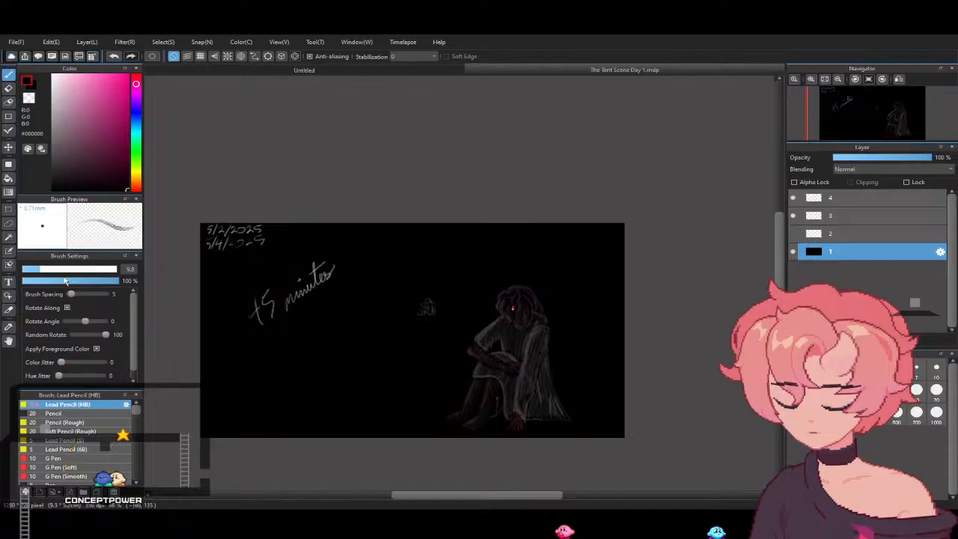
{"action": "left_click_drag", "start_coordinate": [71, 271], "coordinate": [85, 271]}
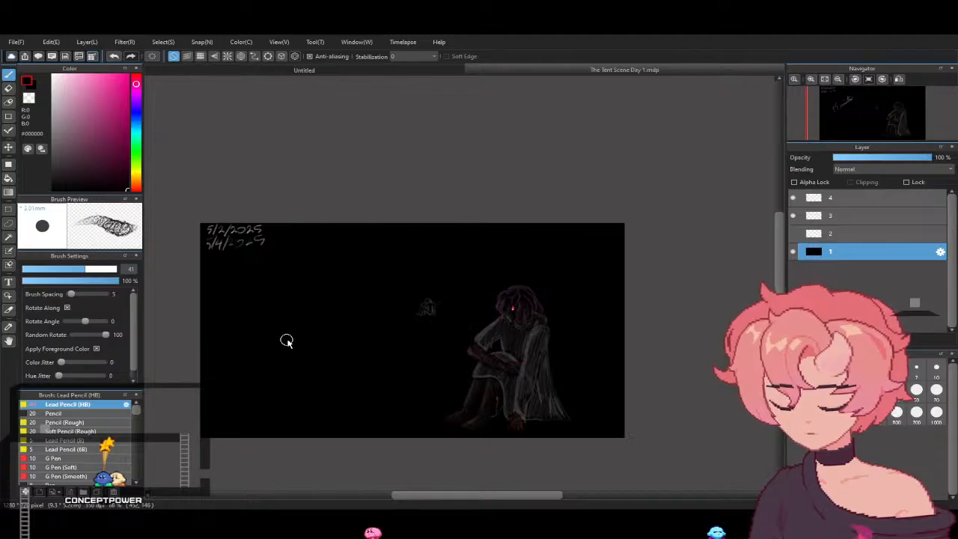
{"action": "left_click_drag", "start_coordinate": [66, 82], "coordinate": [52, 75]}
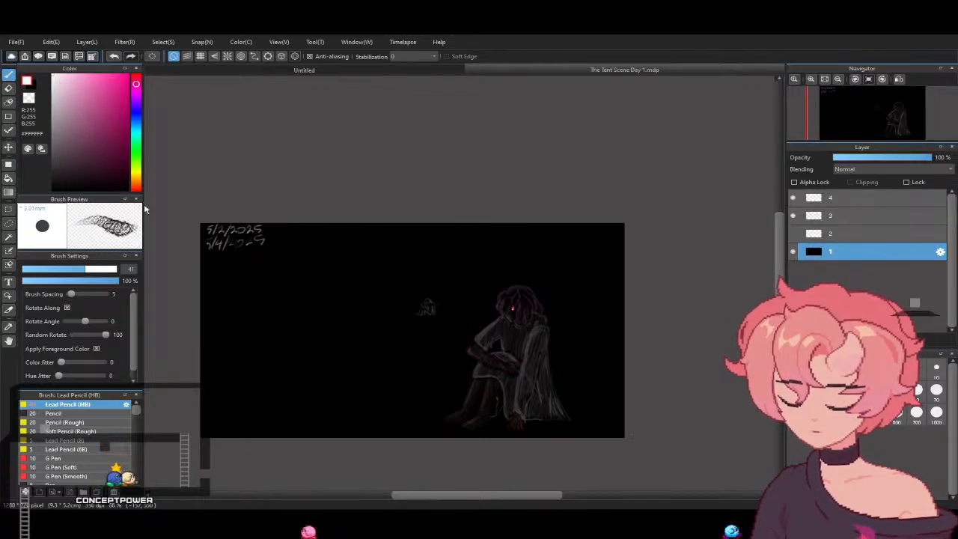
- Try a large white arrow pointing towards the figure with a curve beneath it, and undo the strokes
{"action": "left_click_drag", "start_coordinate": [223, 288], "coordinate": [352, 316]}
{"action": "mouse_move", "coordinate": [311, 272]}
{"action": "left_mouse_down"}
{"action": "mouse_move", "coordinate": [349, 315]}
{"action": "mouse_move", "coordinate": [274, 338]}
{"action": "left_mouse_up"}
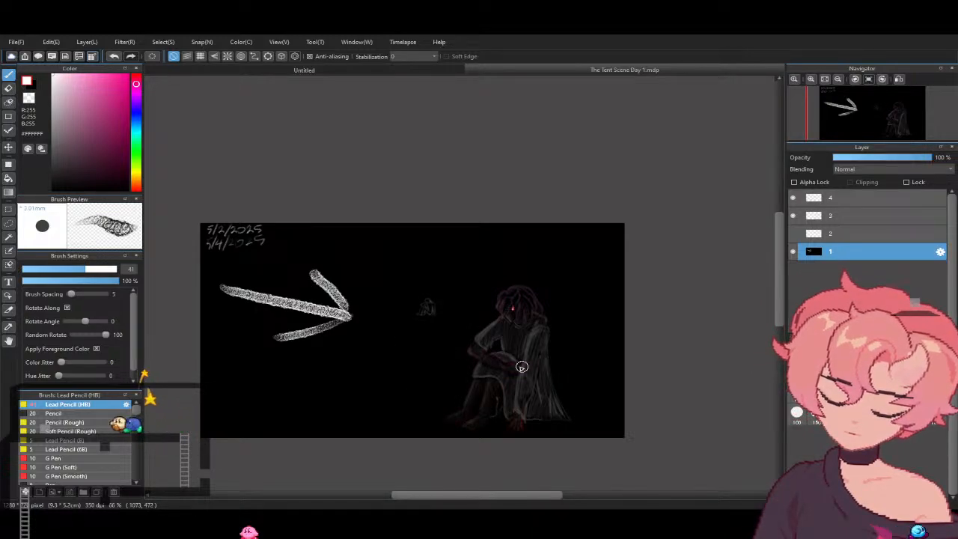
{"action": "mouse_move", "coordinate": [211, 301]}
{"action": "left_mouse_down"}
{"action": "mouse_move", "coordinate": [219, 347]}
{"action": "mouse_move", "coordinate": [311, 401]}
{"action": "mouse_move", "coordinate": [415, 382]}
{"action": "left_mouse_up"}
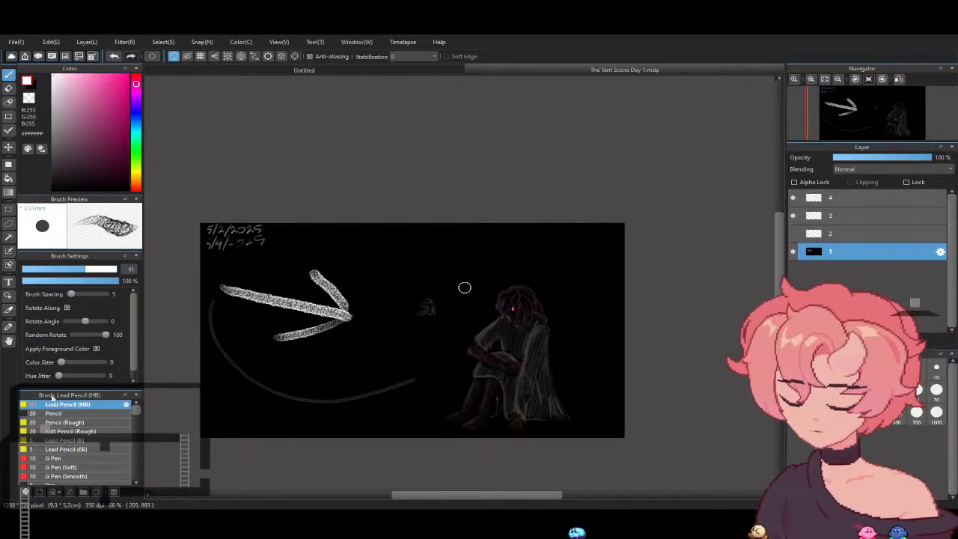
{"action": "key", "text": "ctrl+z"}
{"action": "key", "text": "ctrl+z"}
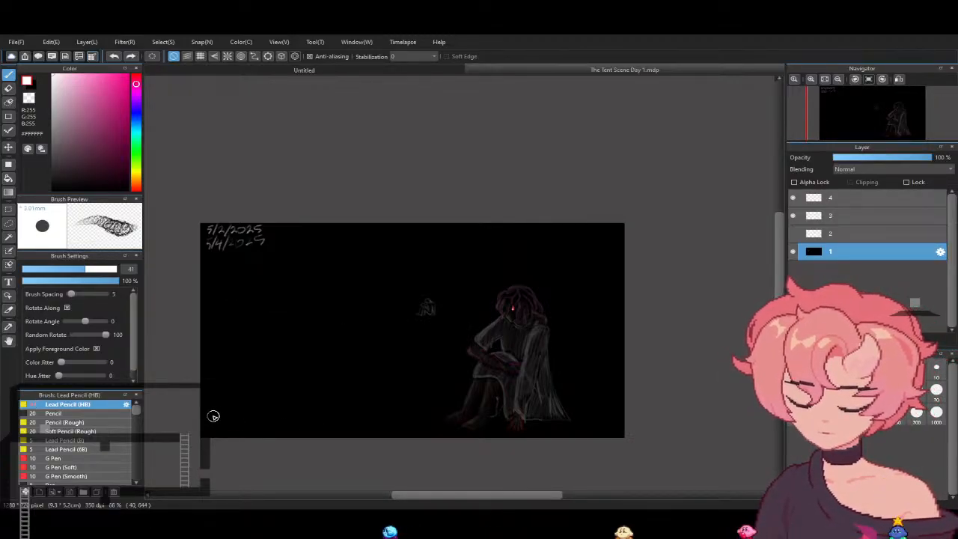
- Try white pencil hatching that slopes from the canvas's left edge down along the ground, and undo it
{"action": "left_click_drag", "start_coordinate": [201, 419], "coordinate": [321, 424]}
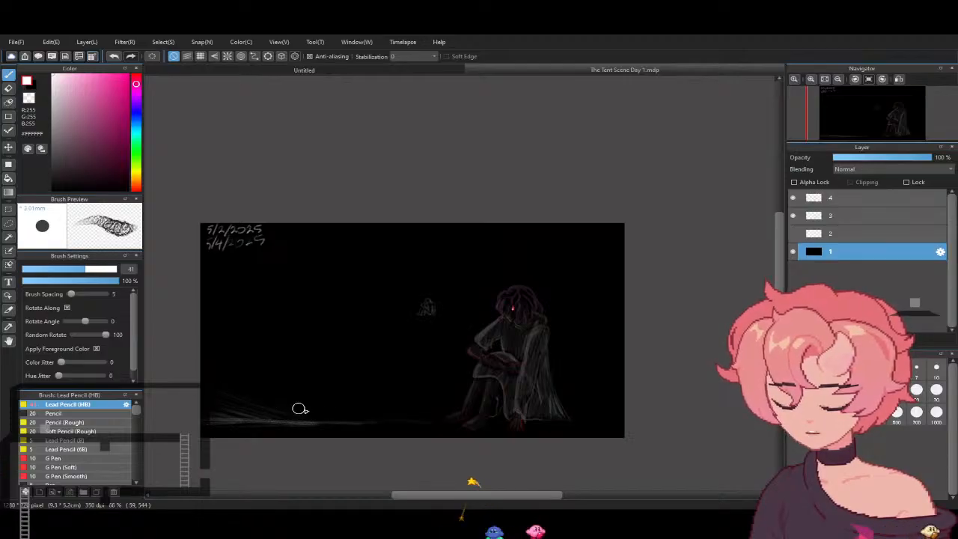
{"action": "left_click_drag", "start_coordinate": [222, 380], "coordinate": [338, 410]}
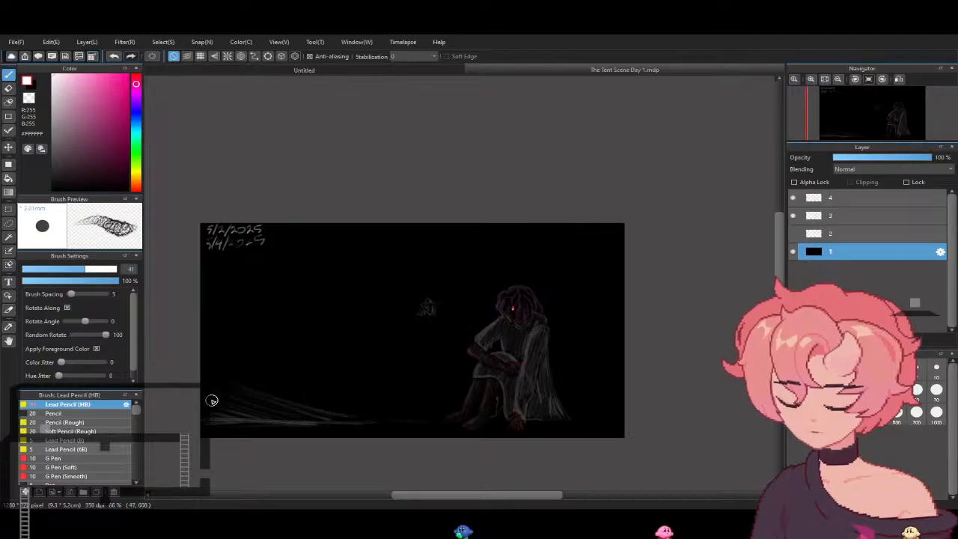
{"action": "mouse_move", "coordinate": [196, 387]}
{"action": "left_mouse_down"}
{"action": "mouse_move", "coordinate": [237, 408]}
{"action": "mouse_move", "coordinate": [196, 372]}
{"action": "mouse_move", "coordinate": [251, 398]}
{"action": "left_mouse_up"}
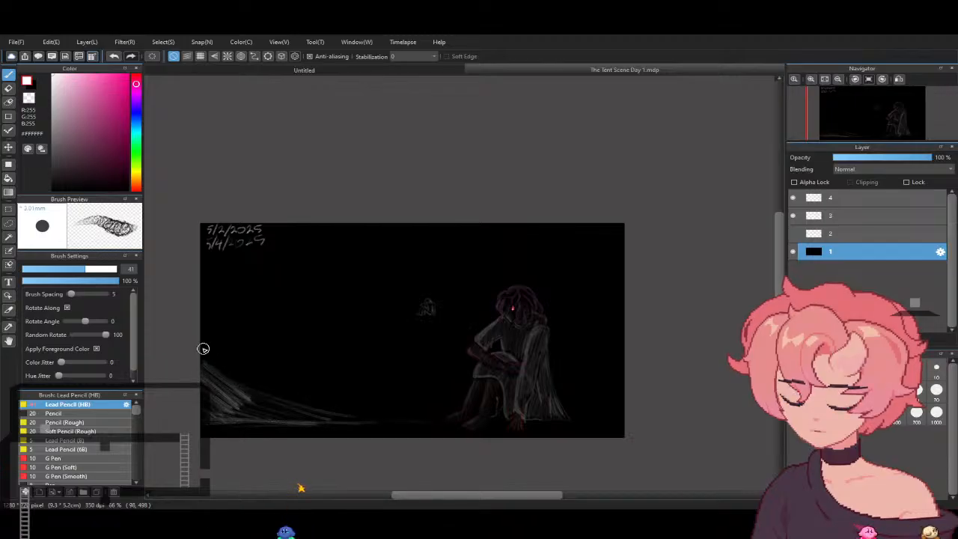
{"action": "mouse_move", "coordinate": [237, 382]}
{"action": "left_mouse_down"}
{"action": "mouse_move", "coordinate": [198, 343]}
{"action": "mouse_move", "coordinate": [222, 344]}
{"action": "left_mouse_up"}
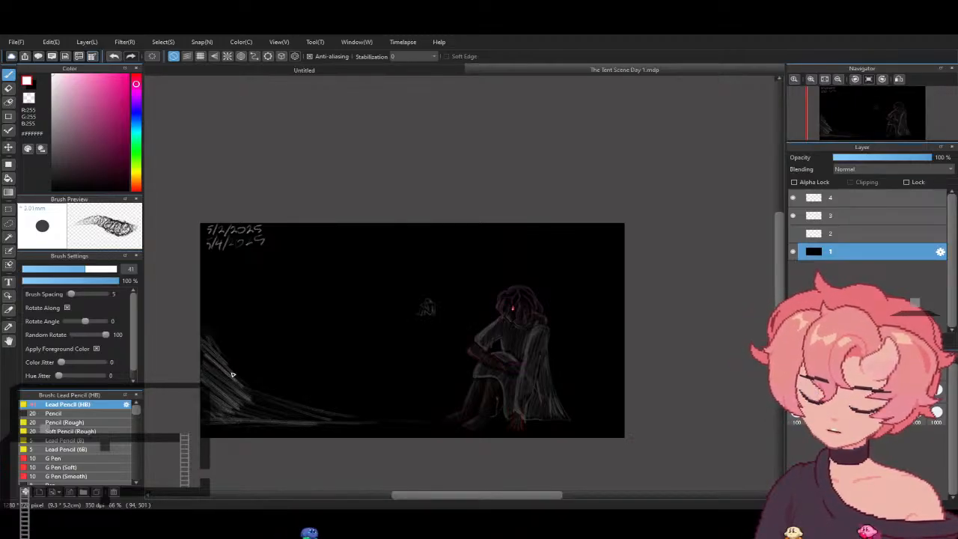
{"action": "left_click_drag", "start_coordinate": [235, 371], "coordinate": [311, 411]}
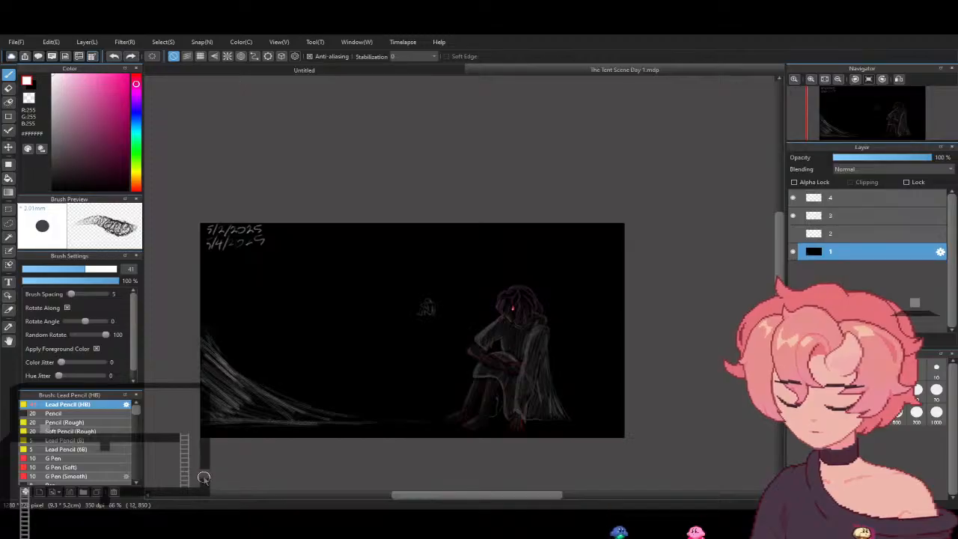
{"action": "key", "text": "ctrl+z"}
{"action": "key", "text": "ctrl+z"}
{"action": "key", "text": "ctrl+z"}
{"action": "key", "text": "ctrl+z"}
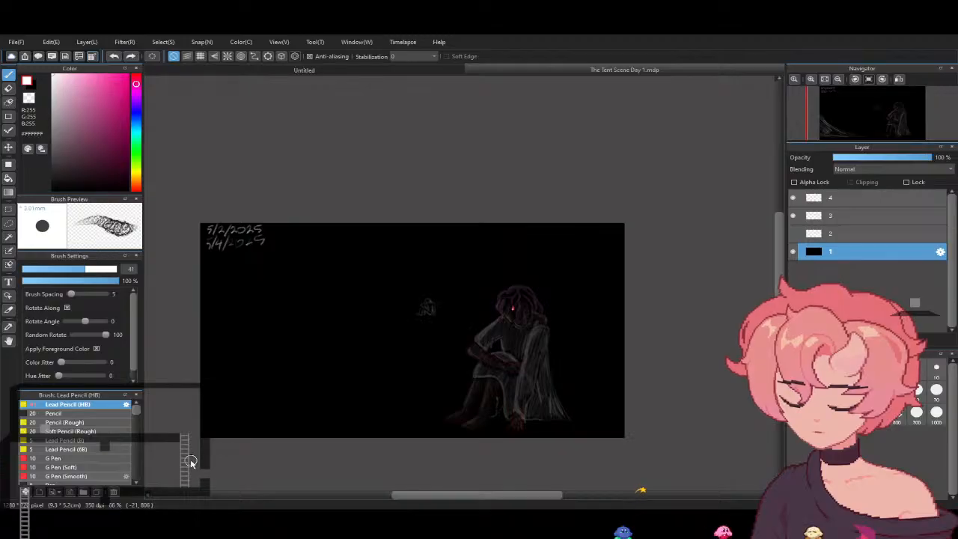
- Test a white diagonal stroke with Airbrush (Hard 2) at size 100, undo it and switch to Airbrush (Soft)
{"action": "left_click_drag", "start_coordinate": [90, 269], "coordinate": [131, 268]}
{"action": "scroll", "coordinate": [136, 428], "scroll_direction": "down", "scroll_amount": 5}
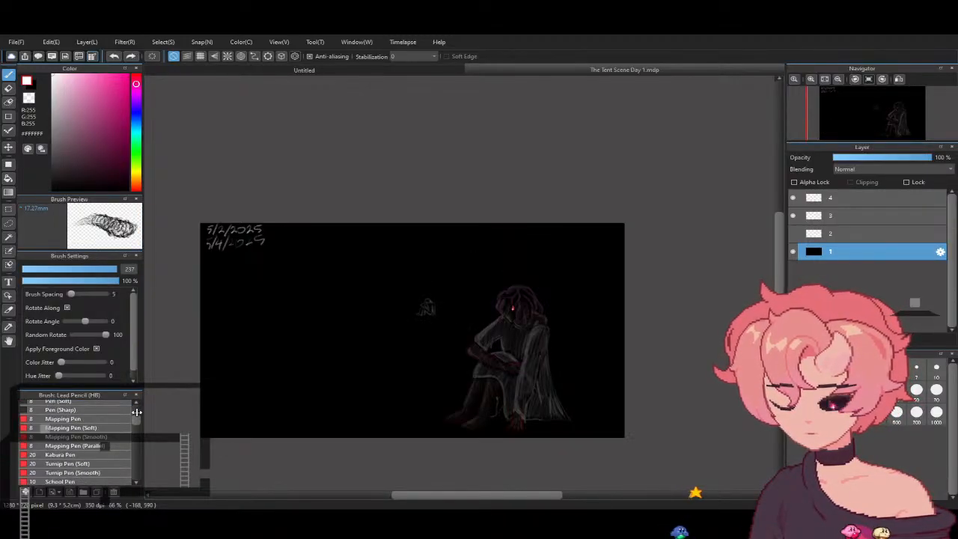
{"action": "scroll", "coordinate": [136, 428], "scroll_direction": "down", "scroll_amount": 10}
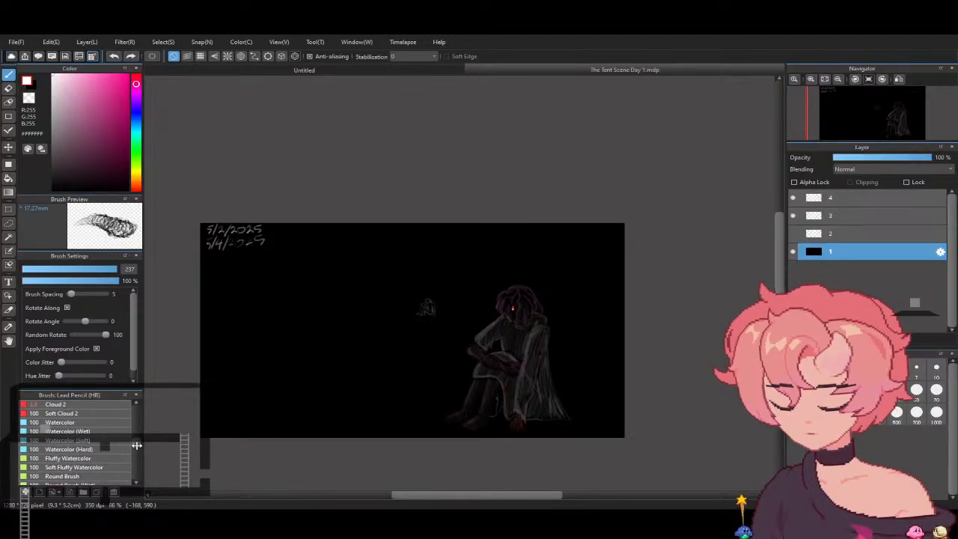
{"action": "left_click", "coordinate": [112, 432]}
{"action": "left_click_drag", "start_coordinate": [233, 301], "coordinate": [333, 393]}
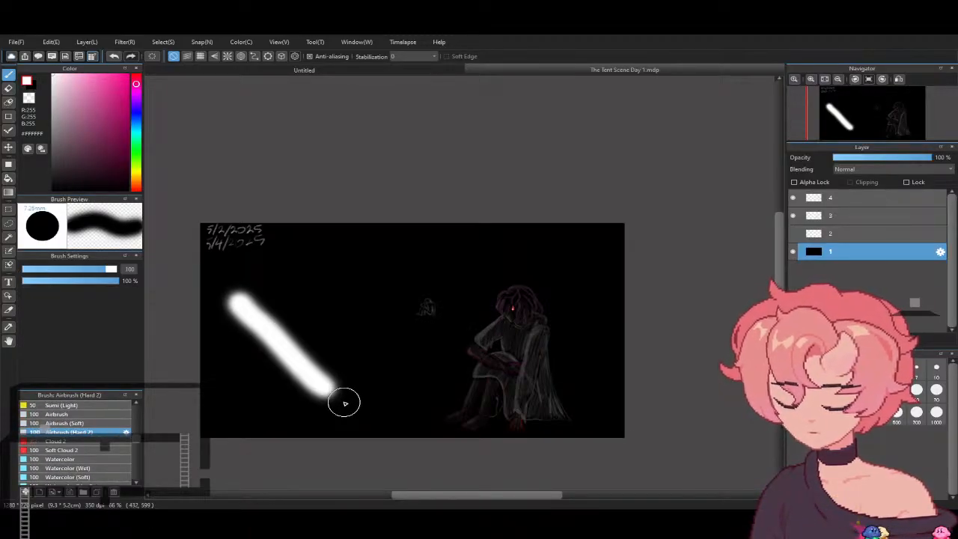
{"action": "key", "text": "ctrl+z"}
{"action": "left_click", "coordinate": [105, 423]}
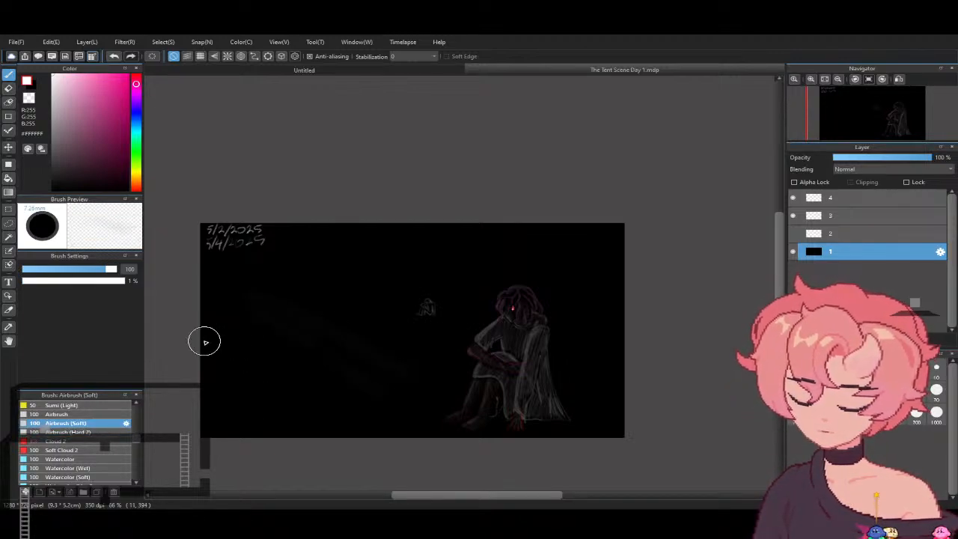
- Try soft white Airbrush (Soft) light rays slanting down across the dark background towards the figure, and undo them
{"action": "left_click_drag", "start_coordinate": [282, 300], "coordinate": [263, 247]}
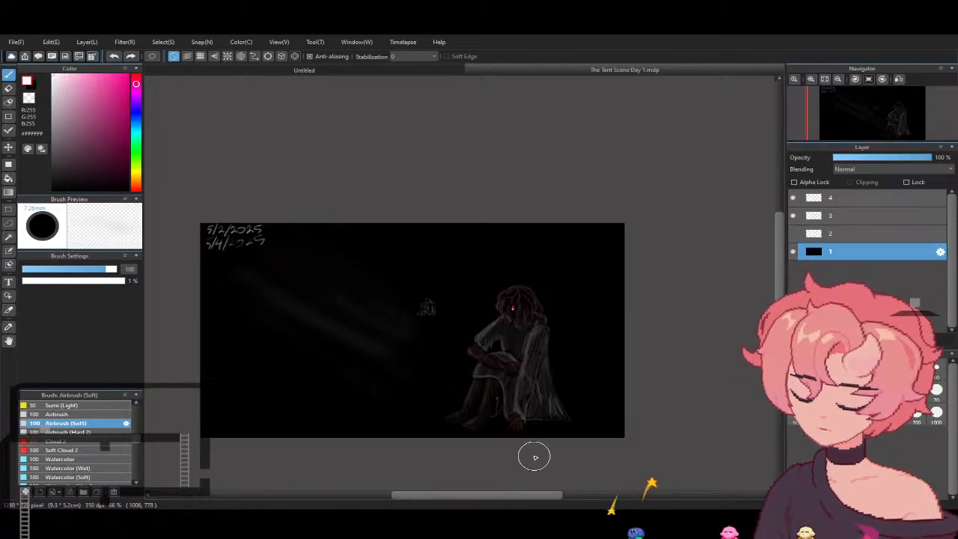
{"action": "key", "text": "ctrl+z"}
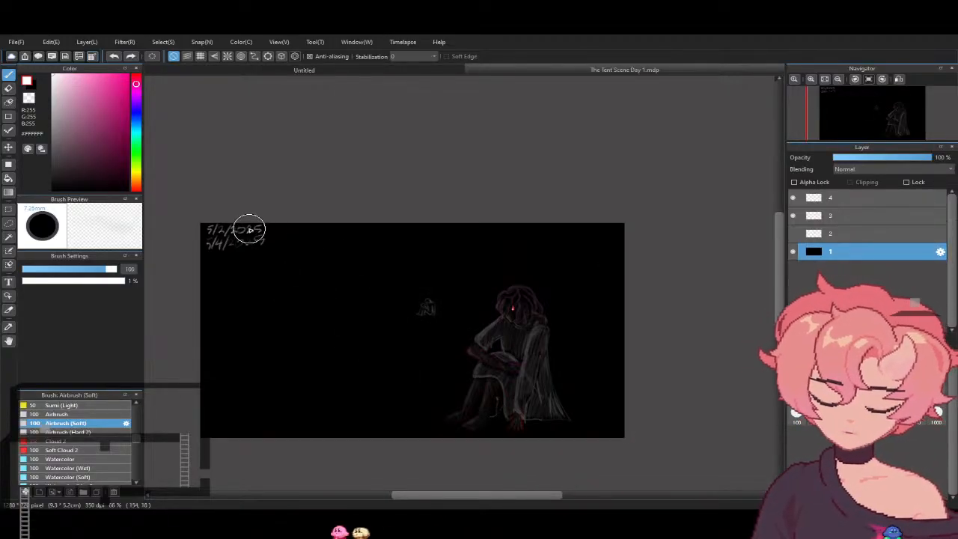
{"action": "mouse_move", "coordinate": [277, 251]}
{"action": "left_mouse_down"}
{"action": "mouse_move", "coordinate": [309, 249]}
{"action": "mouse_move", "coordinate": [455, 285]}
{"action": "left_mouse_up"}
{"action": "left_click_drag", "start_coordinate": [246, 239], "coordinate": [468, 284]}
{"action": "left_click_drag", "start_coordinate": [275, 259], "coordinate": [434, 303]}
{"action": "left_click_drag", "start_coordinate": [222, 245], "coordinate": [442, 303]}
{"action": "left_click_drag", "start_coordinate": [260, 265], "coordinate": [449, 328]}
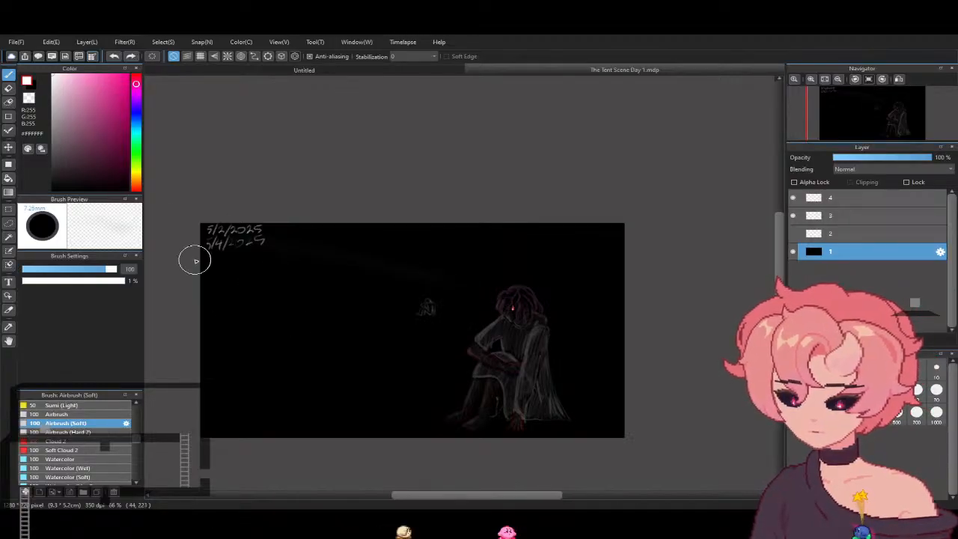
- Set Airbrush (Soft) to size 241, try a soft white glow along the ground on layer 1, and undo it
{"action": "left_click_drag", "start_coordinate": [98, 269], "coordinate": [116, 269]}
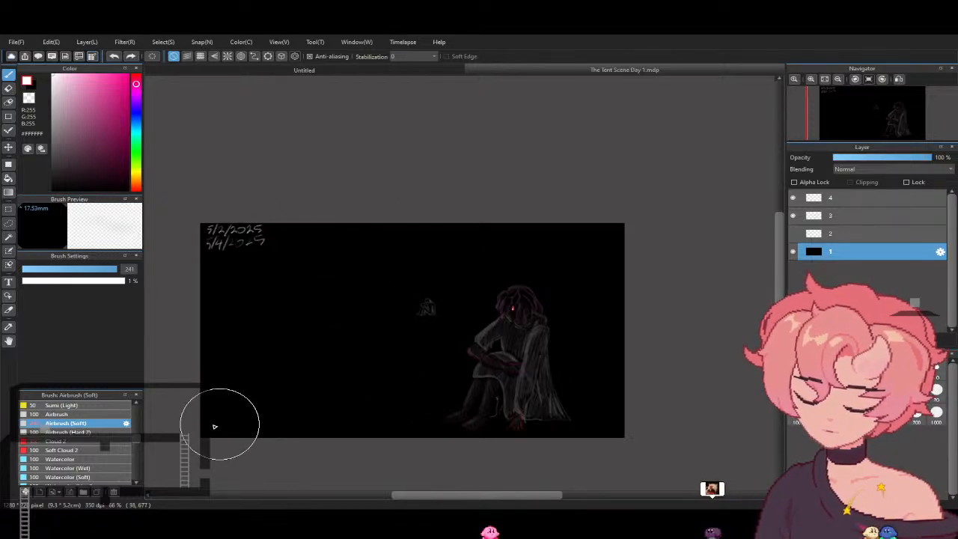
{"action": "left_click_drag", "start_coordinate": [400, 423], "coordinate": [649, 412]}
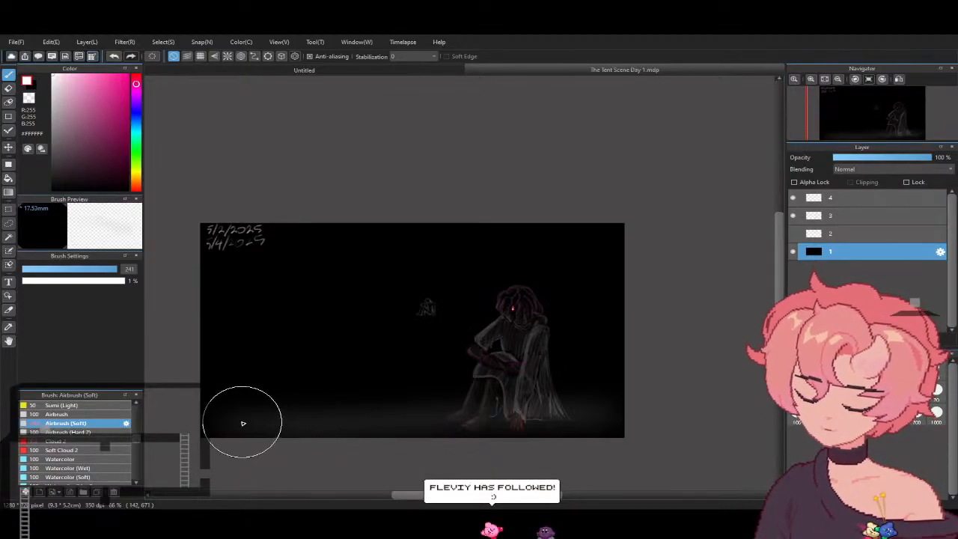
{"action": "mouse_move", "coordinate": [374, 427]}
{"action": "left_mouse_down"}
{"action": "mouse_move", "coordinate": [609, 420]}
{"action": "mouse_move", "coordinate": [449, 428]}
{"action": "mouse_move", "coordinate": [629, 431]}
{"action": "mouse_move", "coordinate": [272, 441]}
{"action": "mouse_move", "coordinate": [332, 441]}
{"action": "mouse_move", "coordinate": [195, 431]}
{"action": "mouse_move", "coordinate": [334, 432]}
{"action": "mouse_move", "coordinate": [184, 428]}
{"action": "mouse_move", "coordinate": [608, 429]}
{"action": "mouse_move", "coordinate": [381, 436]}
{"action": "mouse_move", "coordinate": [576, 400]}
{"action": "mouse_move", "coordinate": [250, 451]}
{"action": "left_mouse_up"}
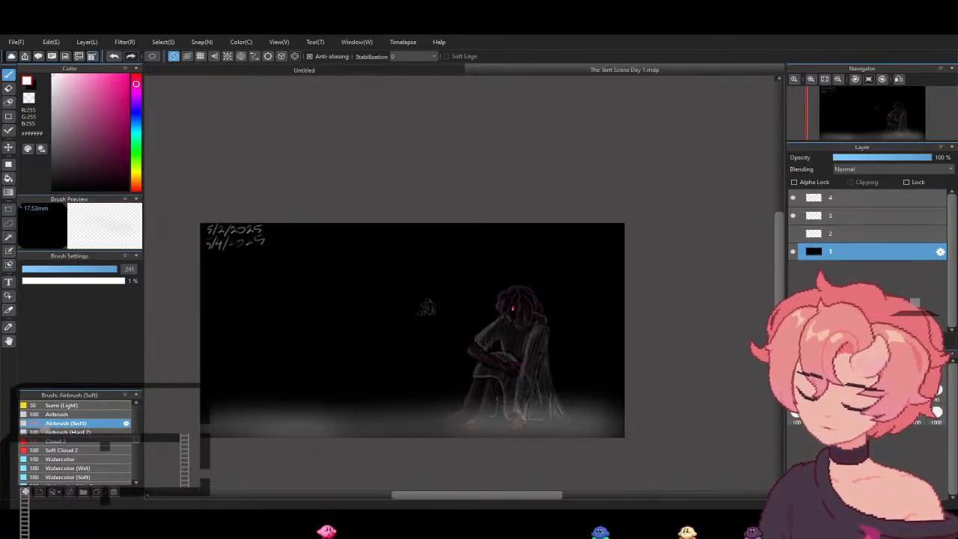
{"action": "left_click", "coordinate": [580, 410]}
{"action": "key", "text": "ctrl+z"}
{"action": "key", "text": "ctrl+z"}
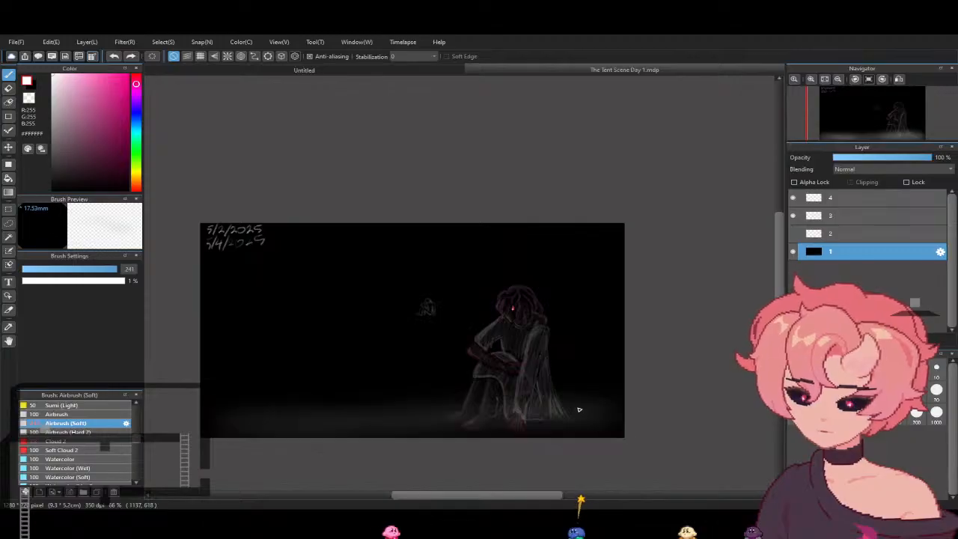
{"action": "key", "text": "ctrl+z"}
{"action": "key", "text": "ctrl+z"}
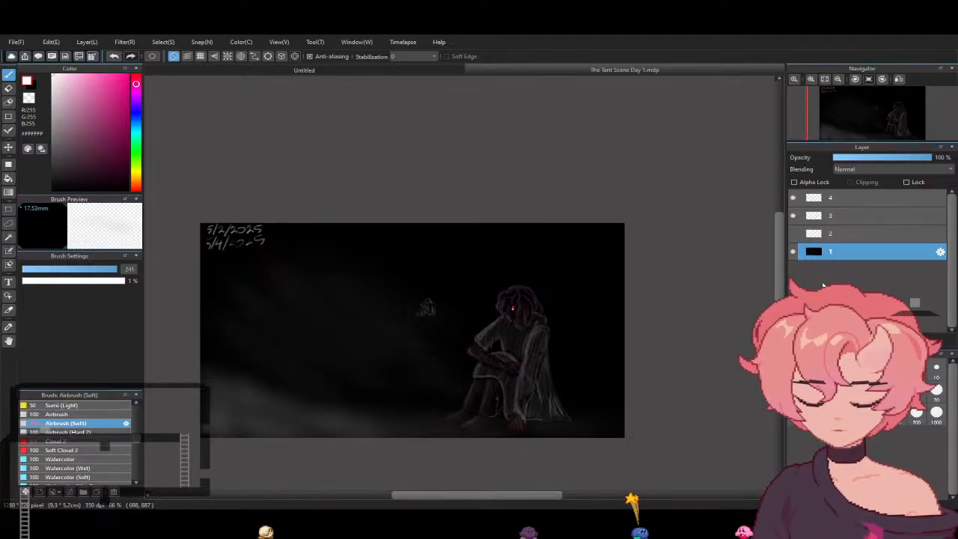
- Show layer 2 with the rough pose sketch and set its opacity to 29%
{"action": "left_click", "coordinate": [835, 217]}
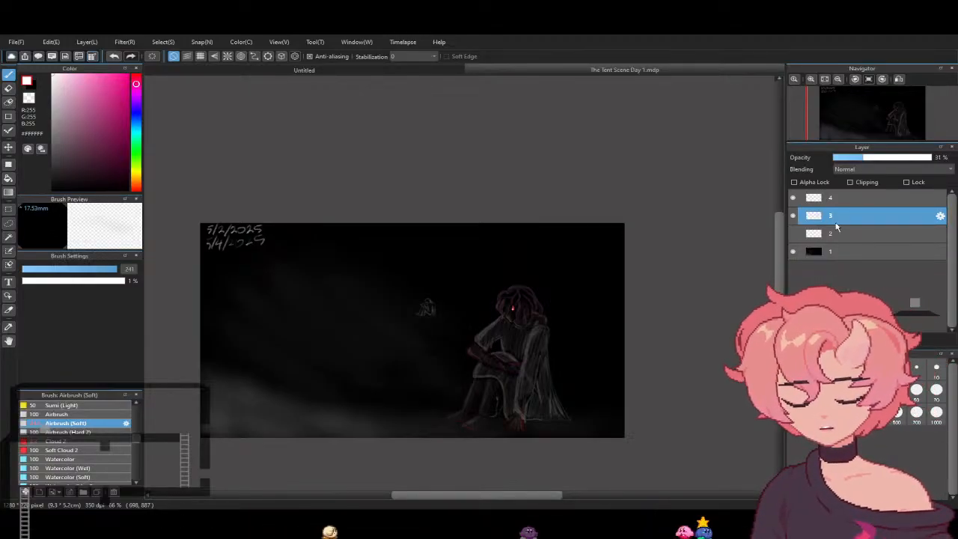
{"action": "left_click", "coordinate": [826, 234]}
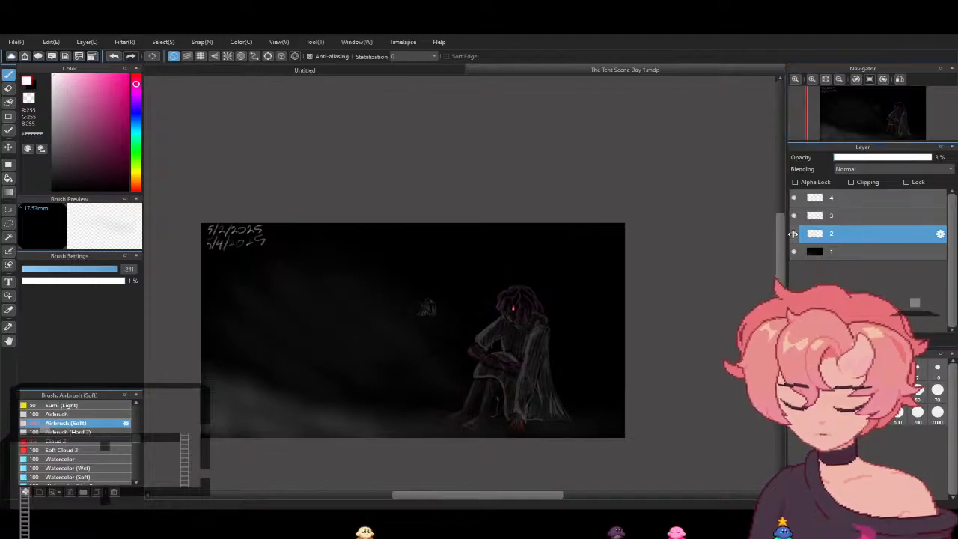
{"action": "left_click", "coordinate": [862, 158]}
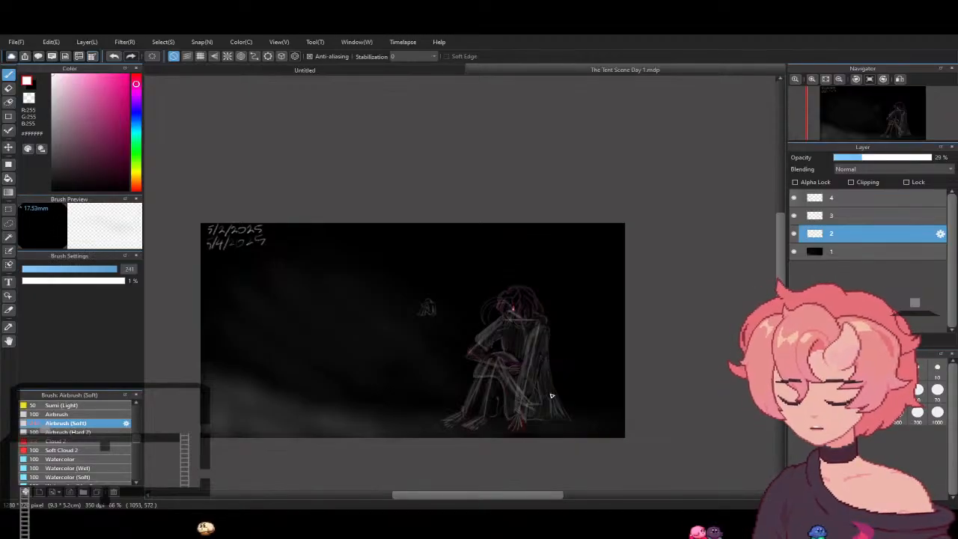
- Hide layers 3 and 4 and toggle layer 2 to view its pose sketch alone over the background
{"action": "left_click_drag", "start_coordinate": [794, 198], "coordinate": [795, 217]}
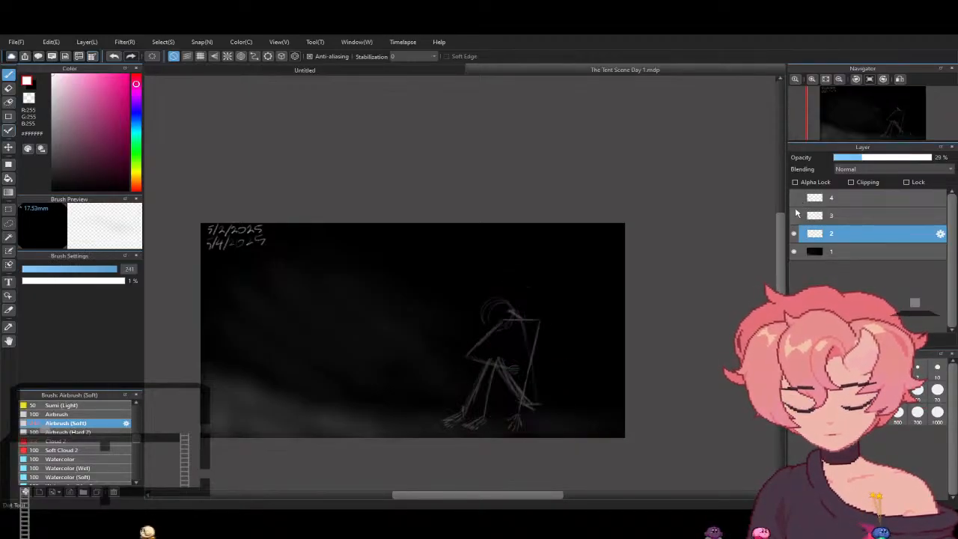
{"action": "left_click", "coordinate": [794, 233]}
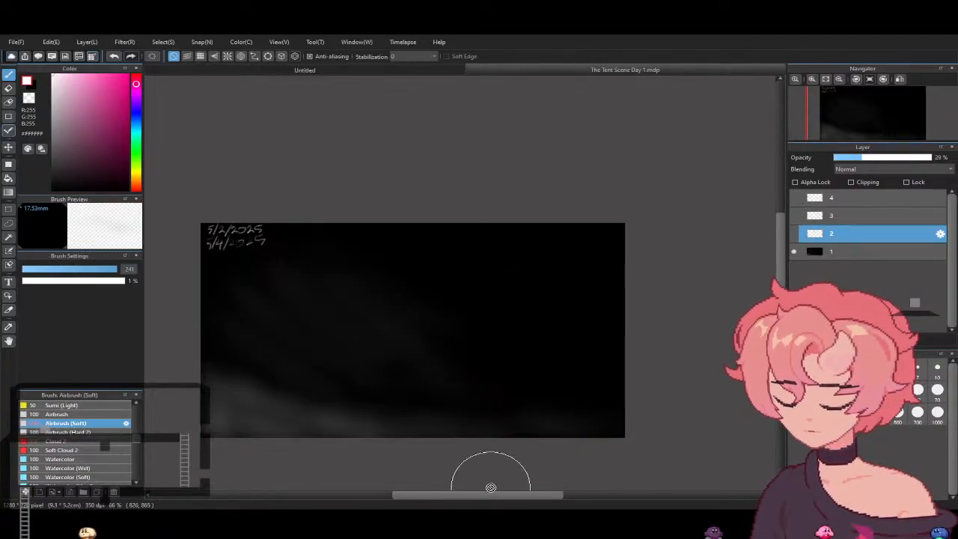
{"action": "left_click_drag", "start_coordinate": [489, 498], "coordinate": [492, 499]}
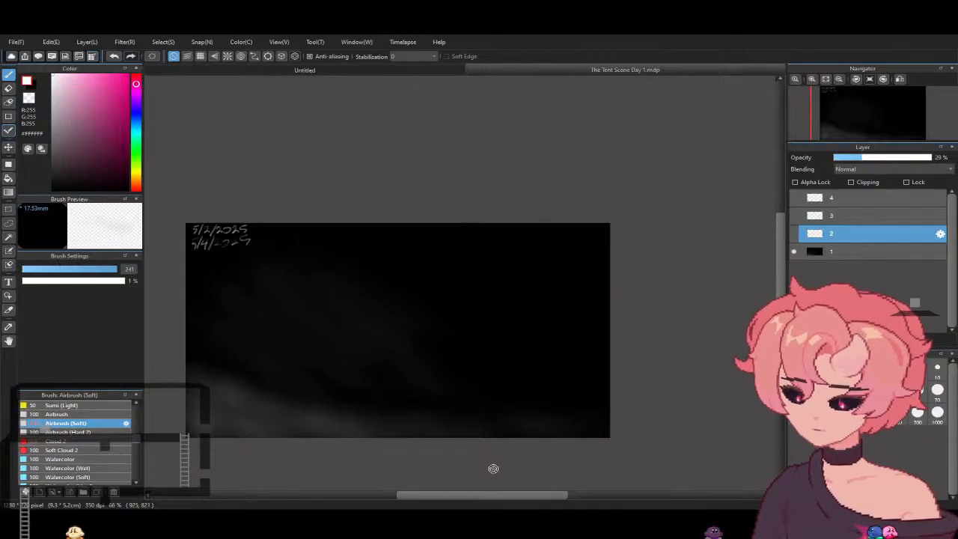
{"action": "left_click", "coordinate": [812, 80]}
{"action": "left_click_drag", "start_coordinate": [781, 284], "coordinate": [781, 311]}
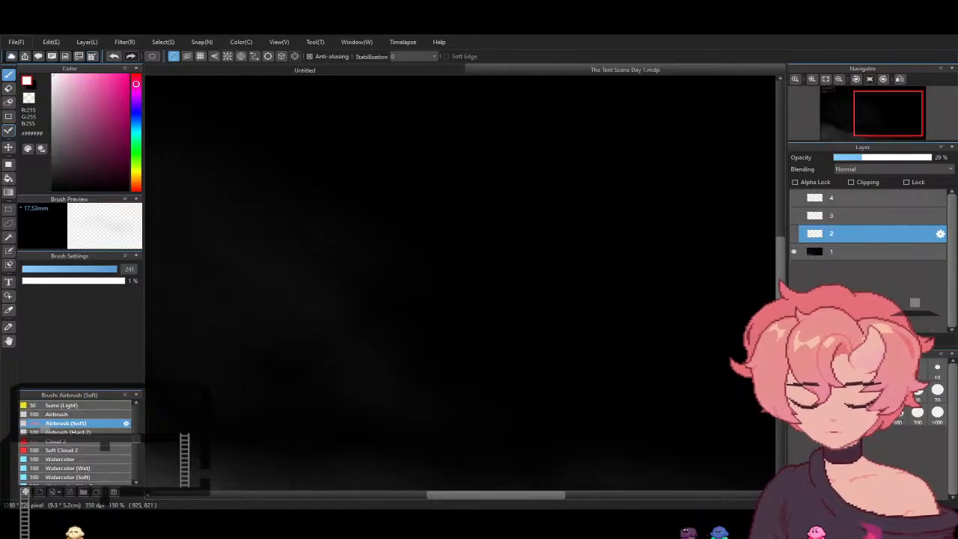
{"action": "left_click", "coordinate": [793, 234]}
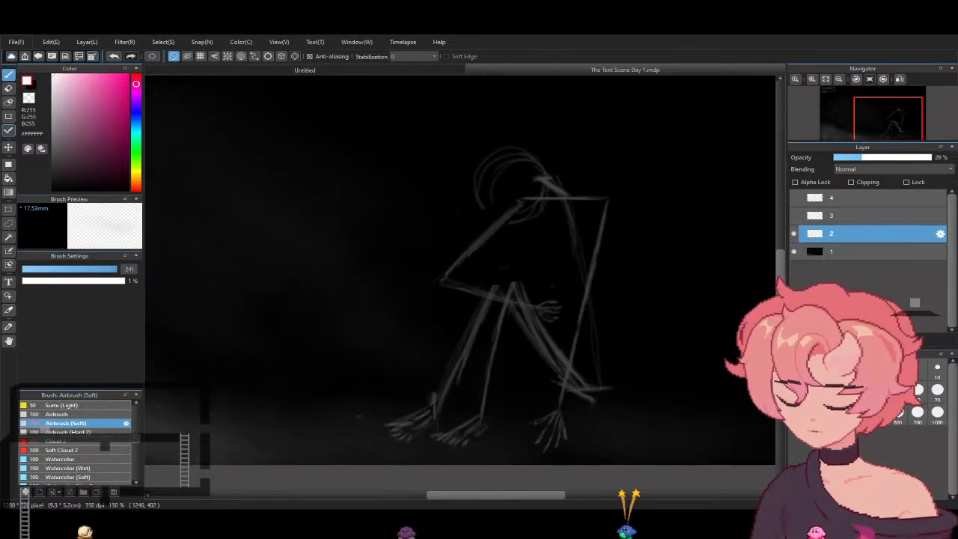
- Switch to the Eraser tool and return the brush colour to white
{"action": "left_click", "coordinate": [9, 88]}
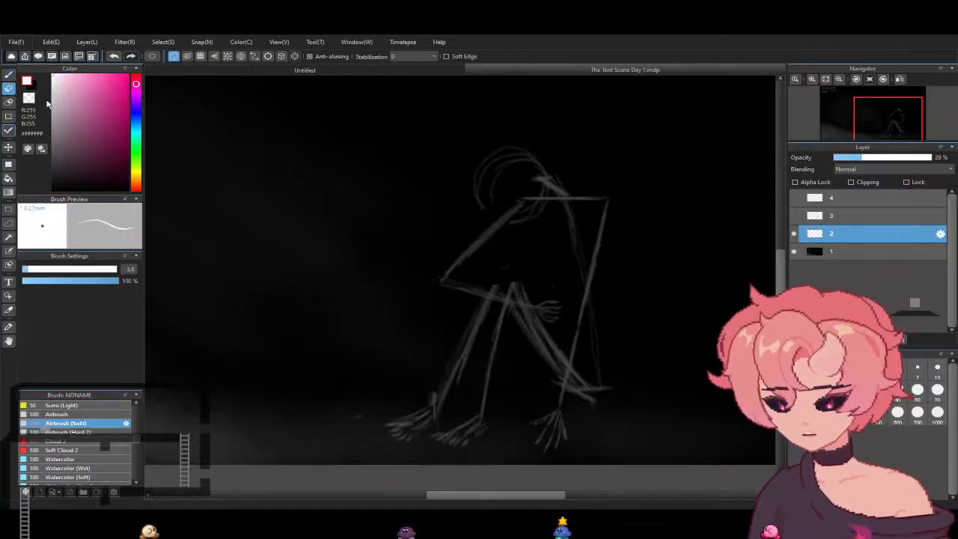
{"action": "left_click", "coordinate": [123, 183]}
{"action": "left_click_drag", "start_coordinate": [120, 178], "coordinate": [48, 63]}
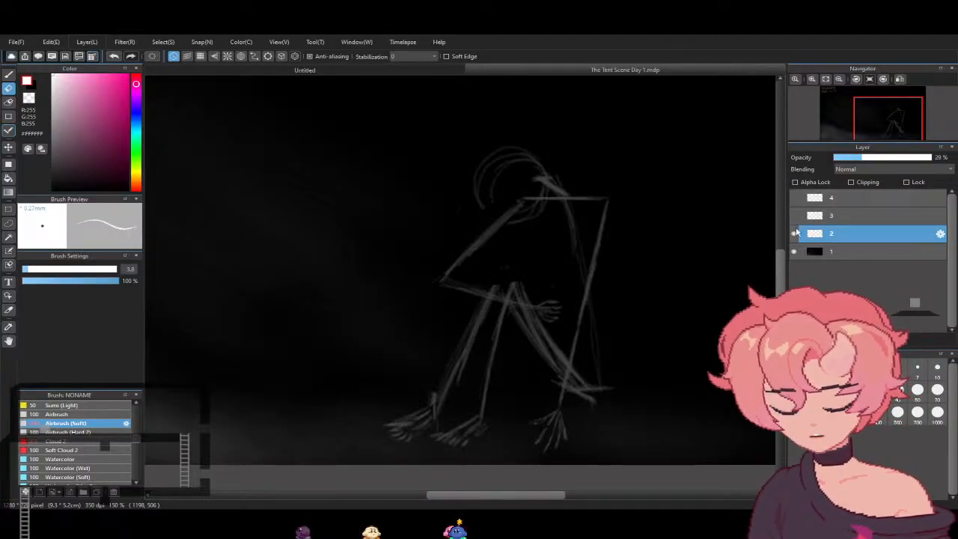
- Show layers 3 and 4 again and hide the pose sketch on layer 2
{"action": "left_click", "coordinate": [794, 215]}
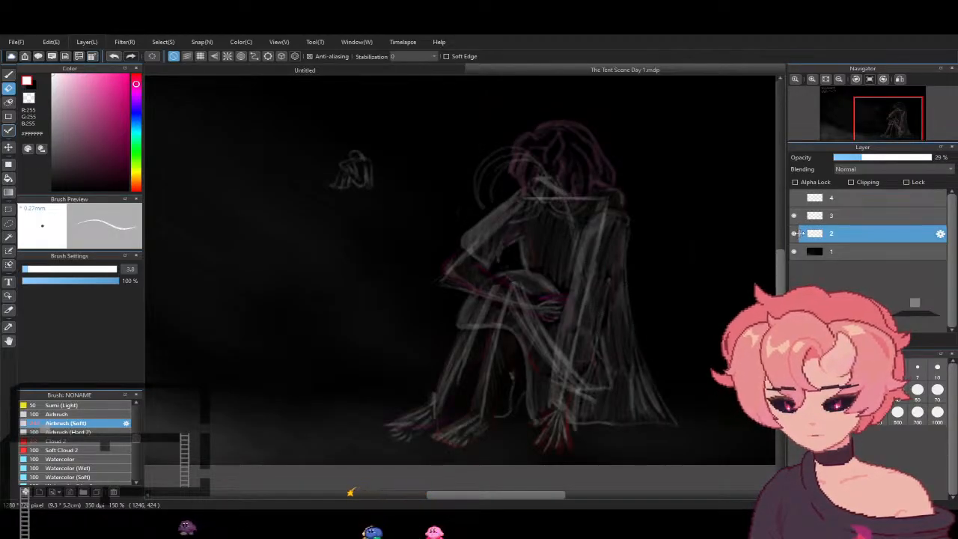
{"action": "left_click", "coordinate": [793, 233]}
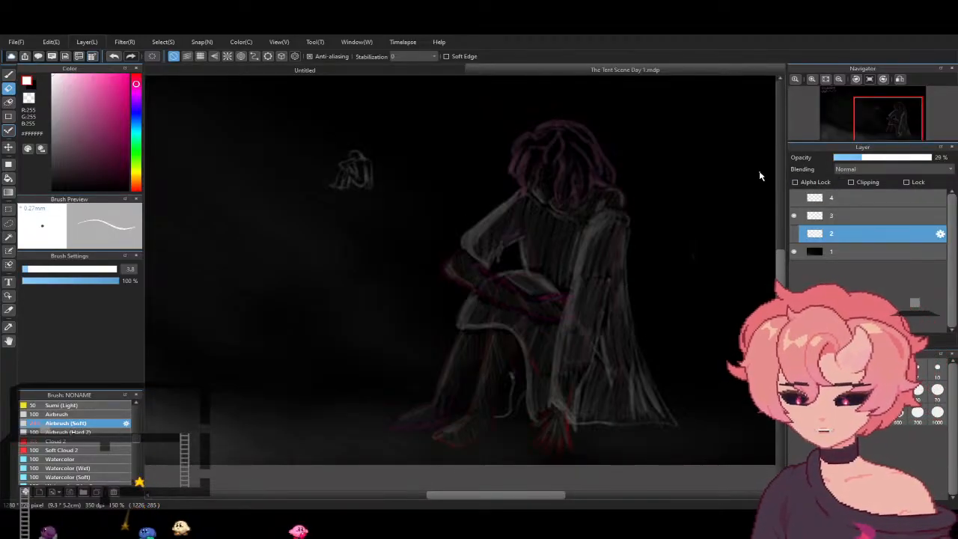
{"action": "left_click", "coordinate": [795, 199]}
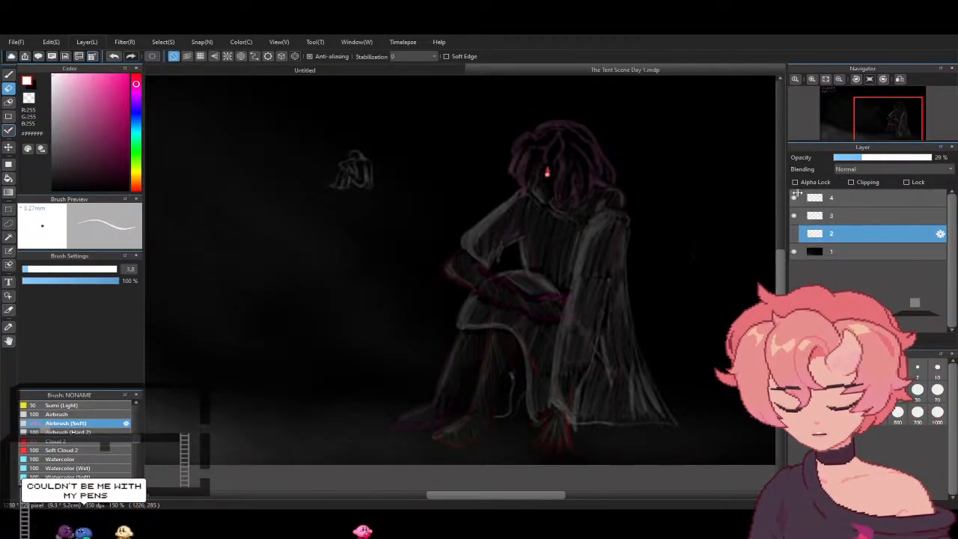
- Toggle the visibility of layers 2 and 3 to compare the hatched figure with the pose sketch
{"action": "left_click", "coordinate": [794, 234]}
{"action": "left_click", "coordinate": [795, 233]}
{"action": "left_click", "coordinate": [794, 218]}
{"action": "left_click", "coordinate": [795, 219]}
{"action": "left_click", "coordinate": [795, 220]}
{"action": "left_click", "coordinate": [795, 219]}
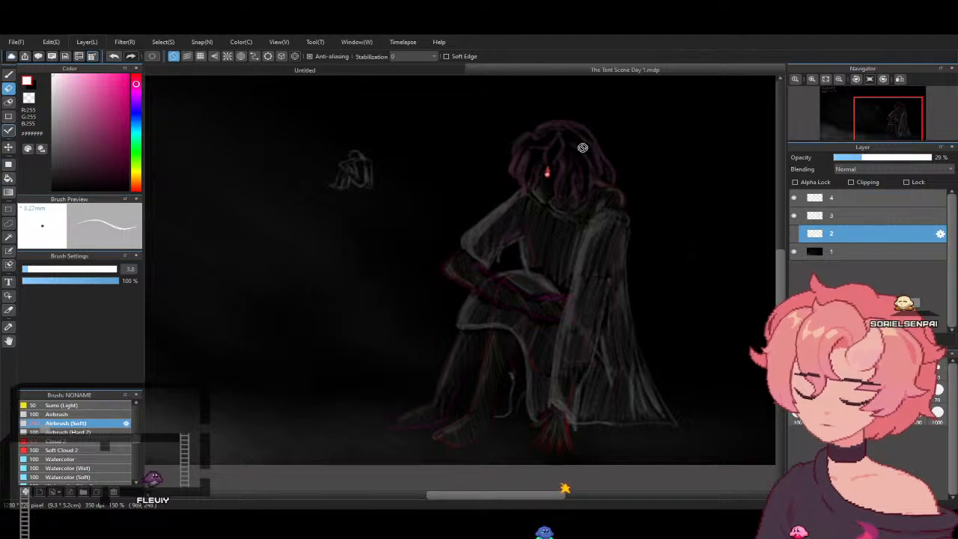
- Isolate layer 2, flick layer 3 on and off over its pose sketch, and restore layers 3 and 4 with layer 2 hidden
{"action": "left_click", "coordinate": [794, 234]}
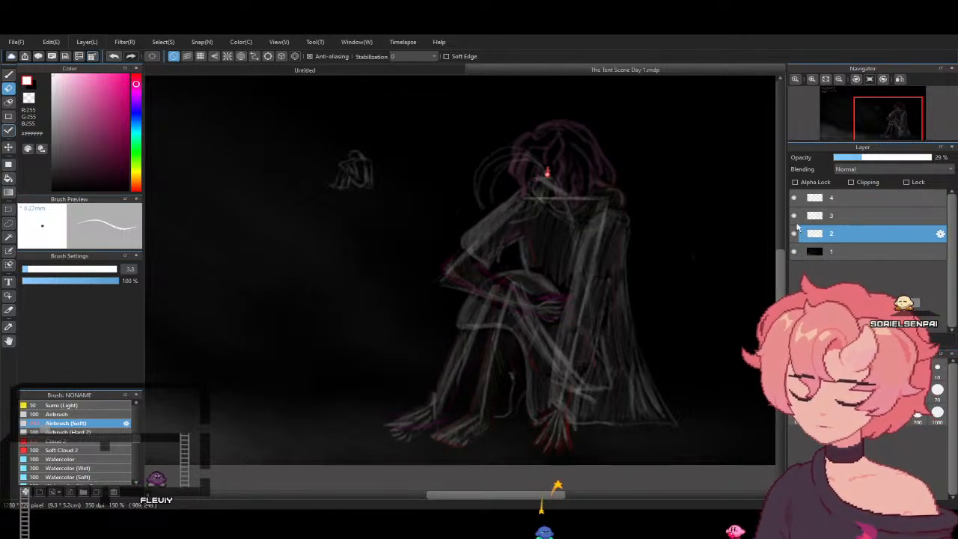
{"action": "left_click", "coordinate": [794, 216]}
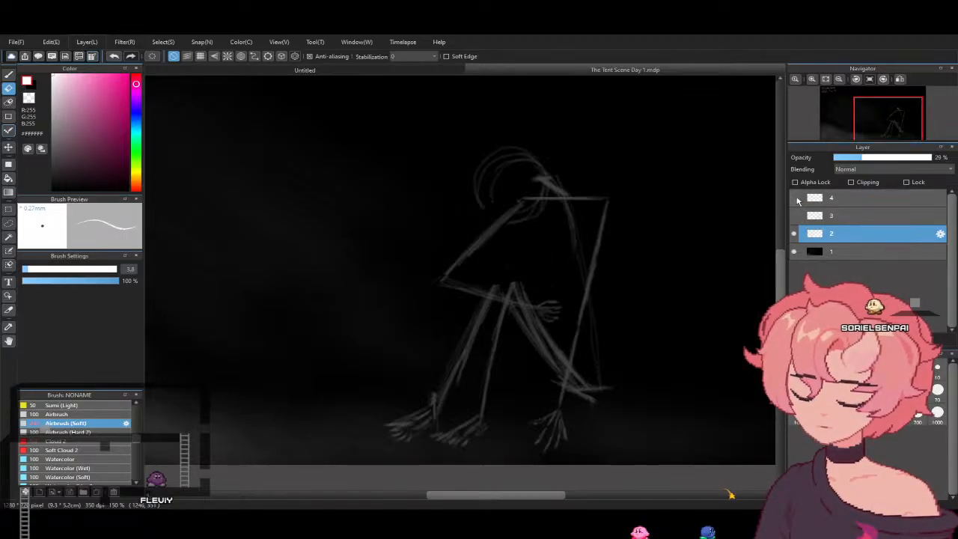
{"action": "left_click", "coordinate": [795, 216]}
{"action": "left_click", "coordinate": [795, 216]}
{"action": "left_click", "coordinate": [795, 215]}
{"action": "left_click", "coordinate": [795, 215]}
{"action": "left_click", "coordinate": [794, 215]}
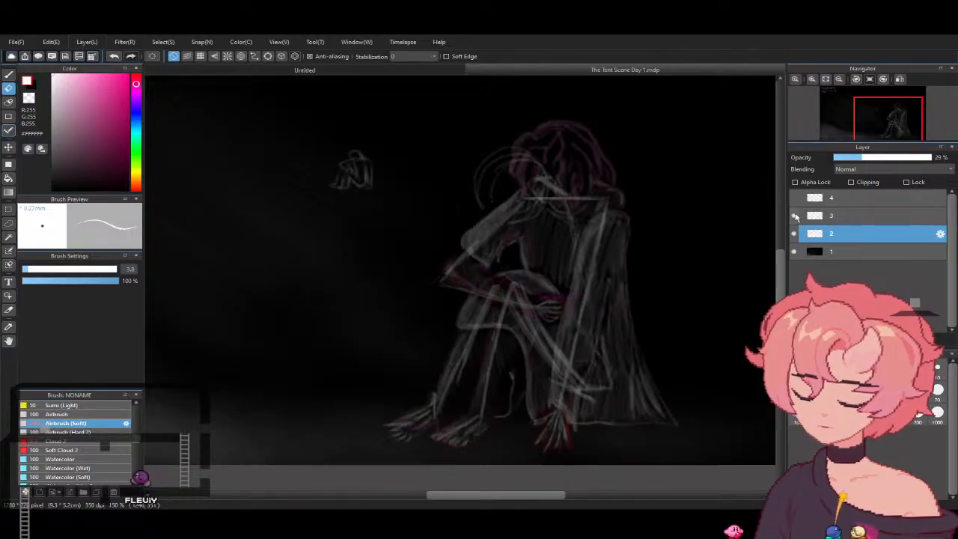
{"action": "left_click", "coordinate": [795, 216]}
{"action": "left_click", "coordinate": [794, 215]}
{"action": "left_click", "coordinate": [794, 216]}
{"action": "left_click", "coordinate": [794, 216]}
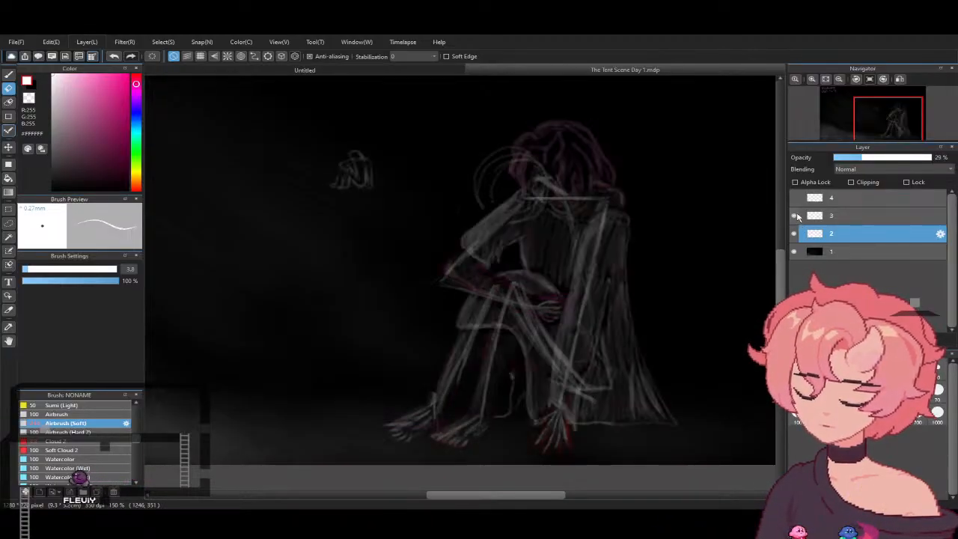
{"action": "left_click", "coordinate": [795, 216]}
{"action": "left_click", "coordinate": [796, 216]}
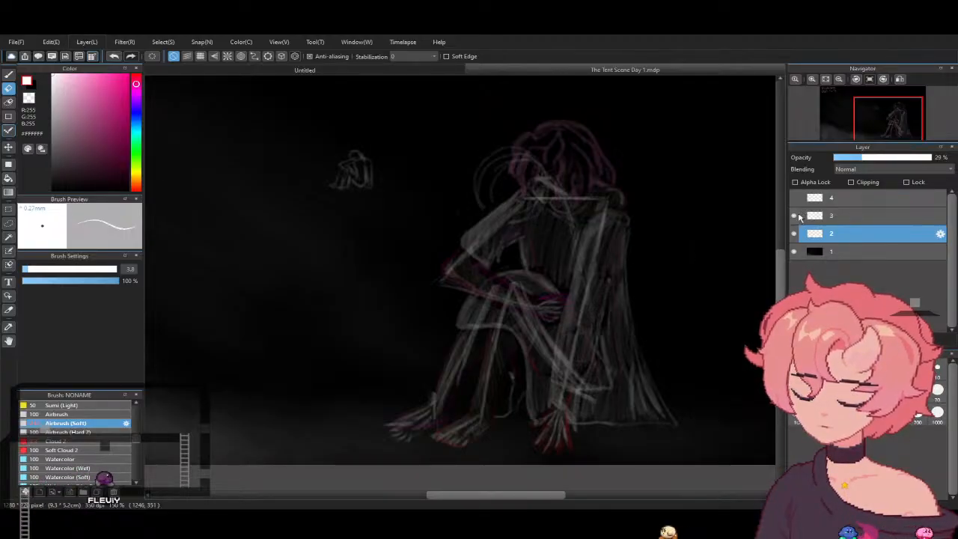
{"action": "left_click", "coordinate": [794, 215]}
{"action": "left_click", "coordinate": [794, 215]}
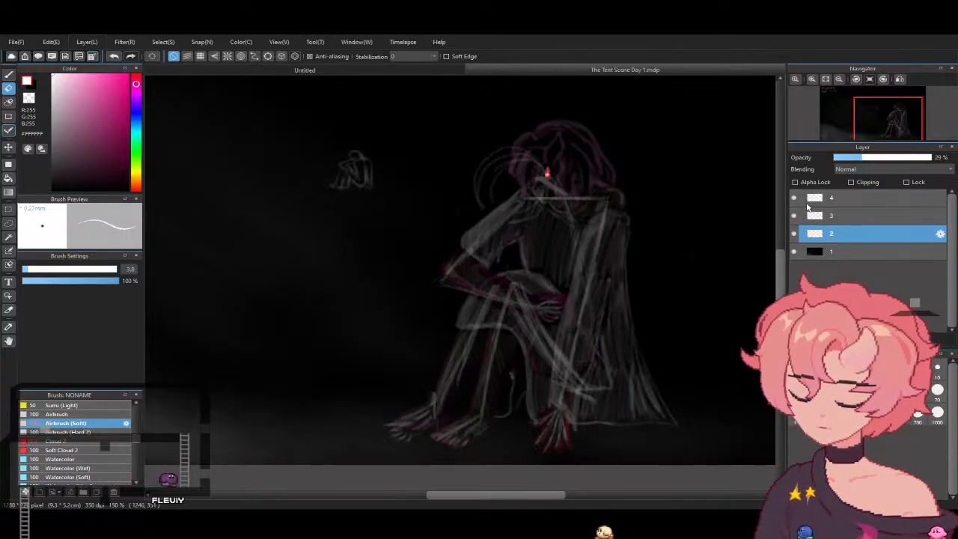
{"action": "left_click", "coordinate": [795, 234]}
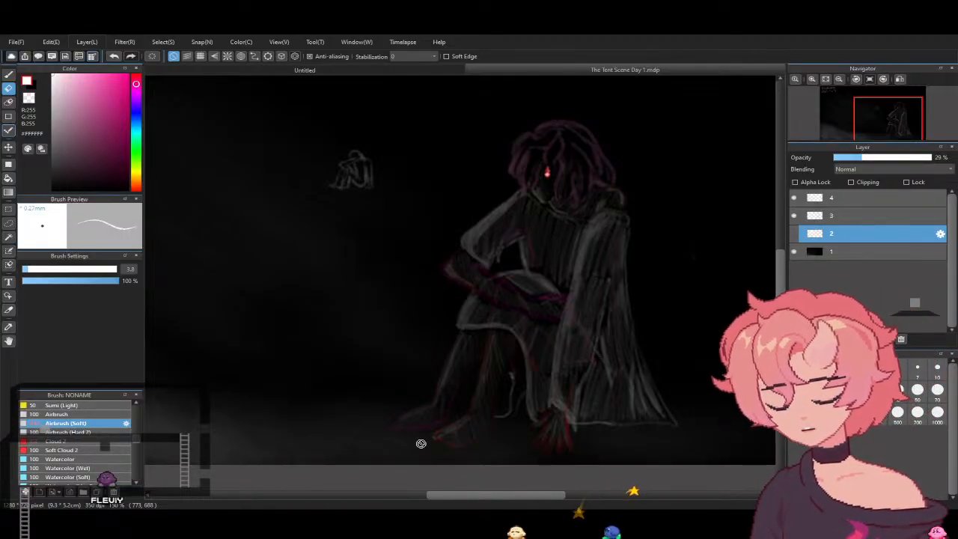
- Examine the date notes, the small thumbnail sketch and the whole composition at different magnifications
{"action": "left_click_drag", "start_coordinate": [781, 258], "coordinate": [710, 233]}
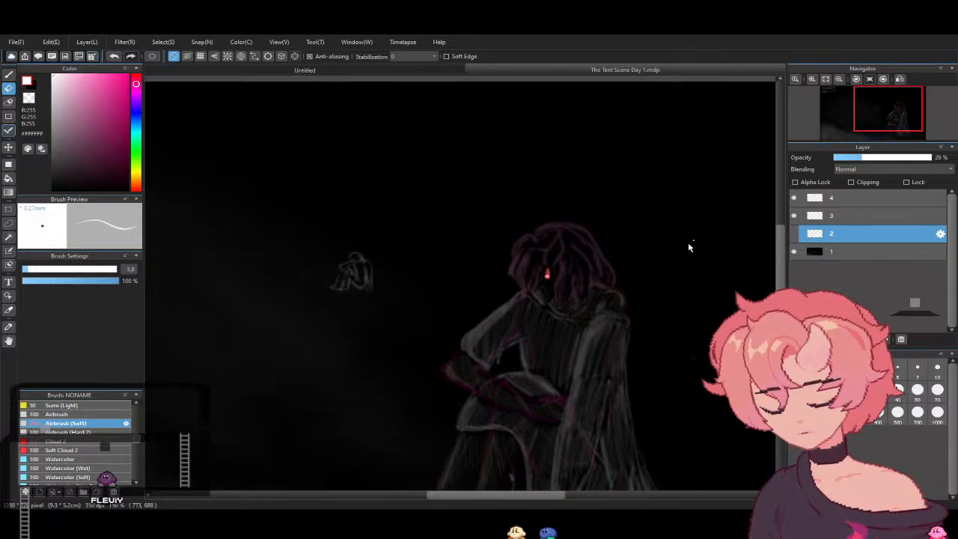
{"action": "left_click_drag", "start_coordinate": [521, 499], "coordinate": [471, 406]}
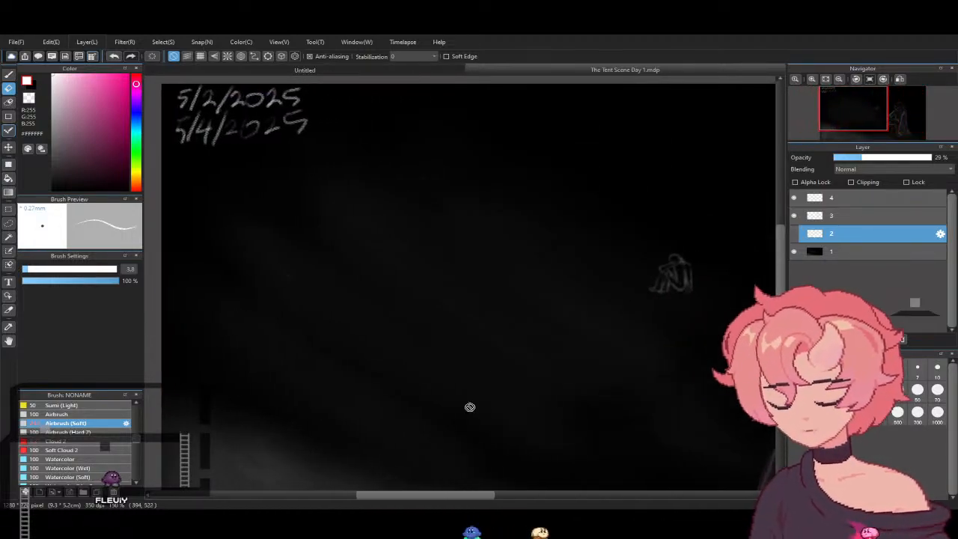
{"action": "left_click", "coordinate": [839, 78]}
{"action": "left_click", "coordinate": [840, 78]}
{"action": "left_click_drag", "start_coordinate": [481, 496], "coordinate": [517, 490]}
{"action": "left_click_drag", "start_coordinate": [781, 245], "coordinate": [781, 237]}
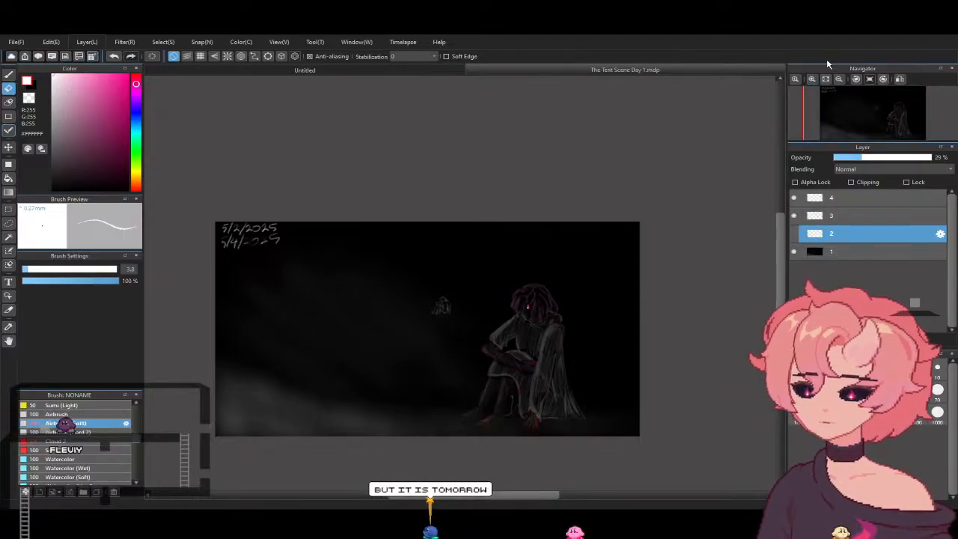
{"action": "left_click", "coordinate": [816, 81]}
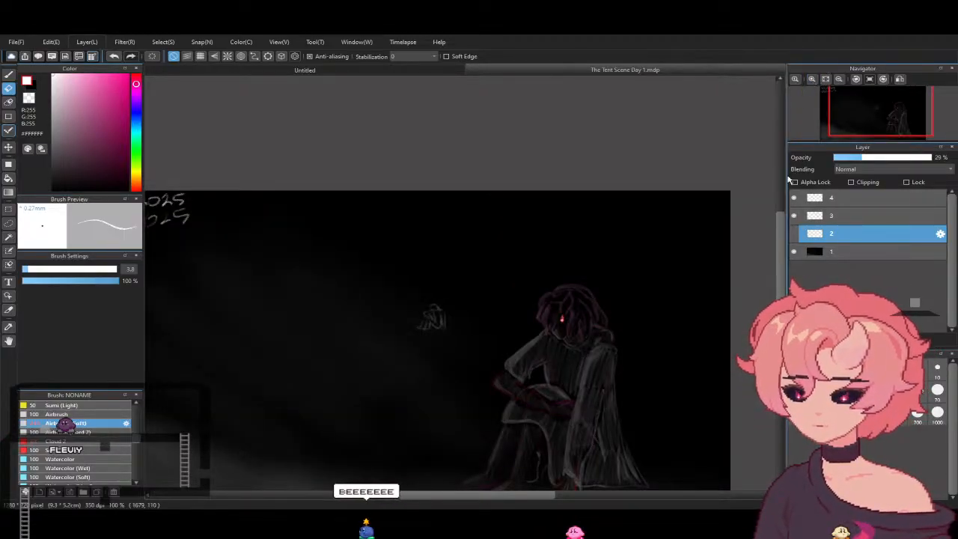